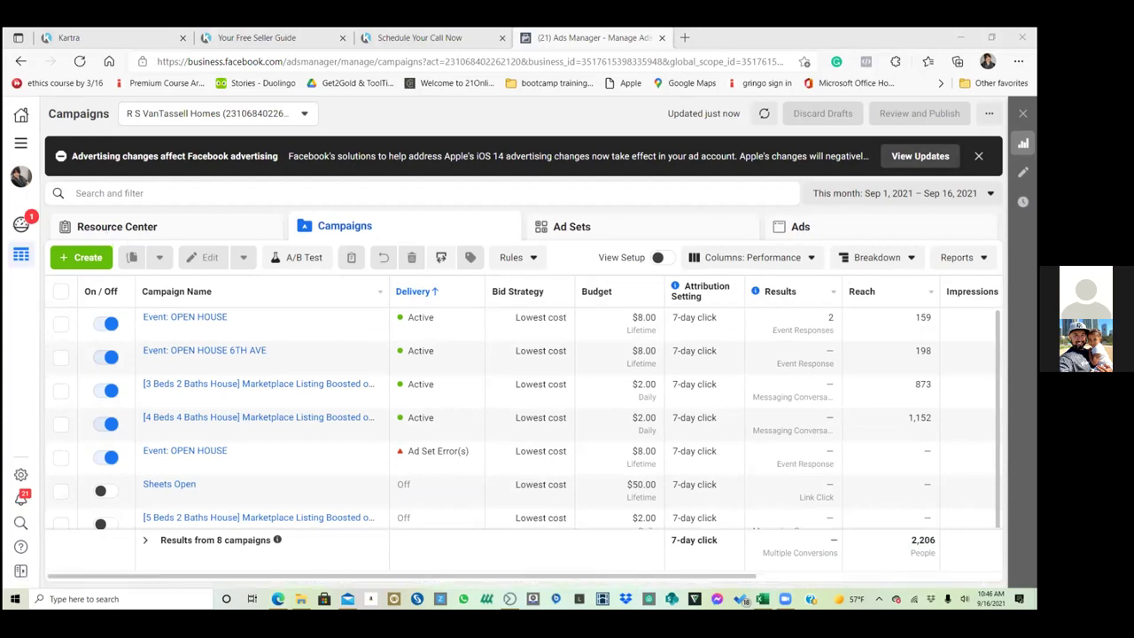
- Dismiss the advertising changes notice and start a new campaign with the Conversions objective
{"action": "left_click", "coordinate": [978, 156]}
{"action": "left_click", "coordinate": [105, 207]}
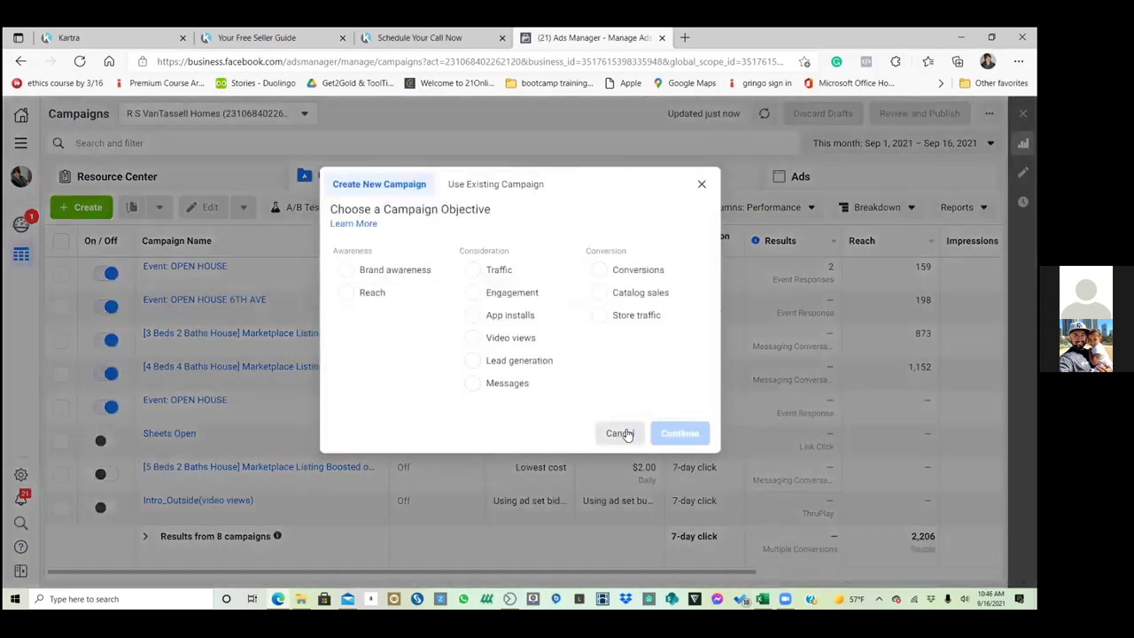
{"action": "left_click", "coordinate": [613, 269]}
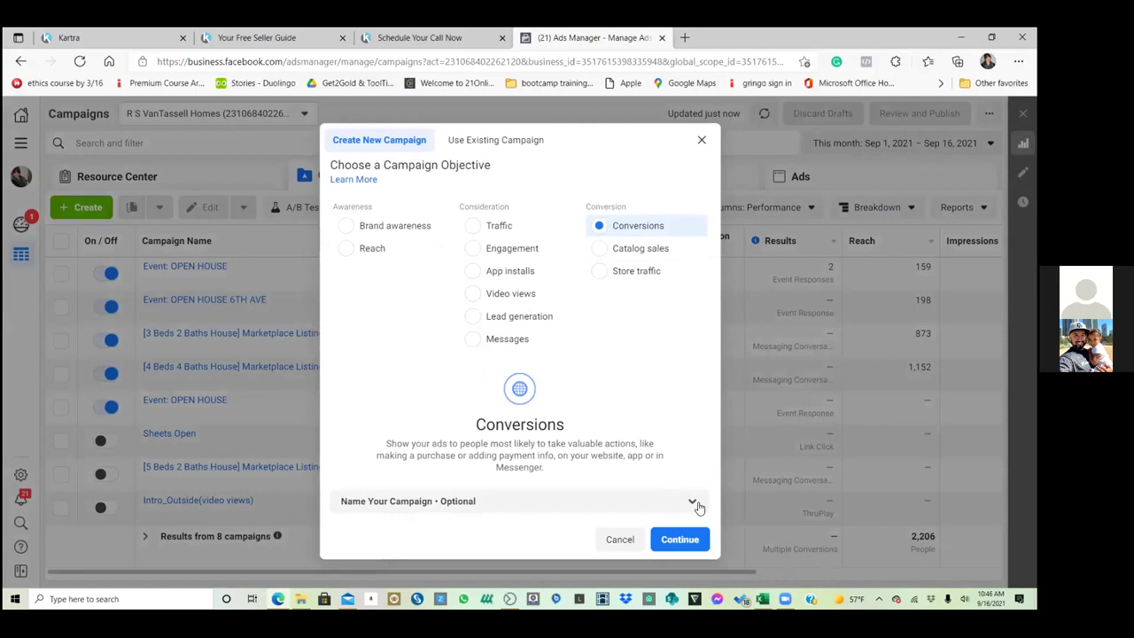
- Name the new campaign "RSV Seller Guide in Car (conversions)" in the optional naming section
{"action": "left_click", "coordinate": [692, 502]}
{"action": "scroll", "coordinate": [589, 434], "scroll_direction": "down", "scroll_amount": 3}
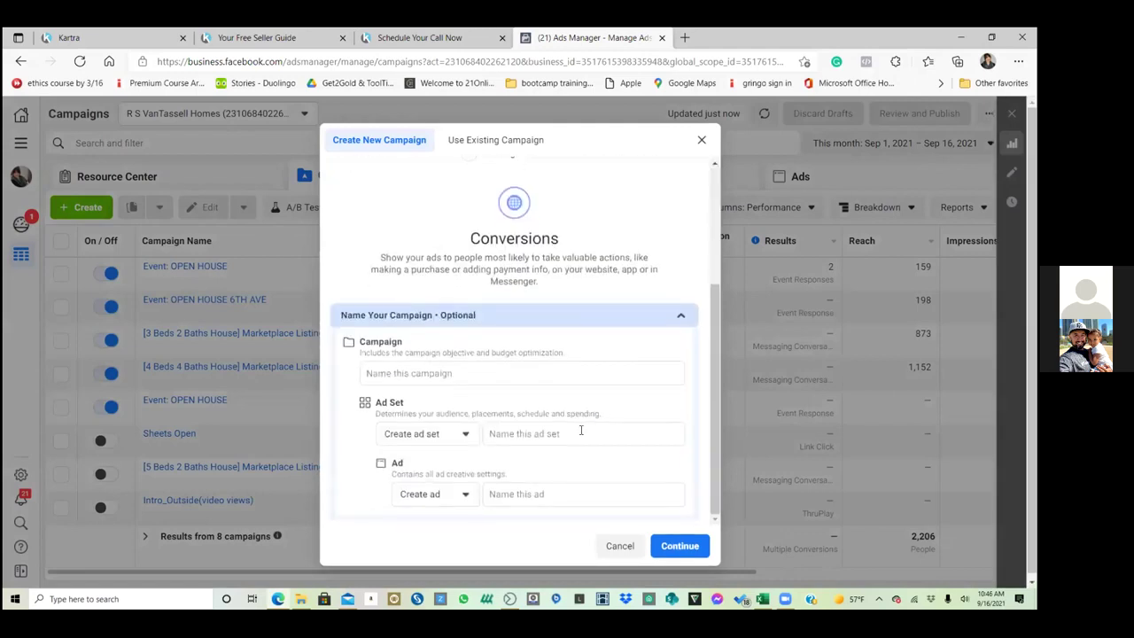
{"action": "left_click", "coordinate": [395, 374]}
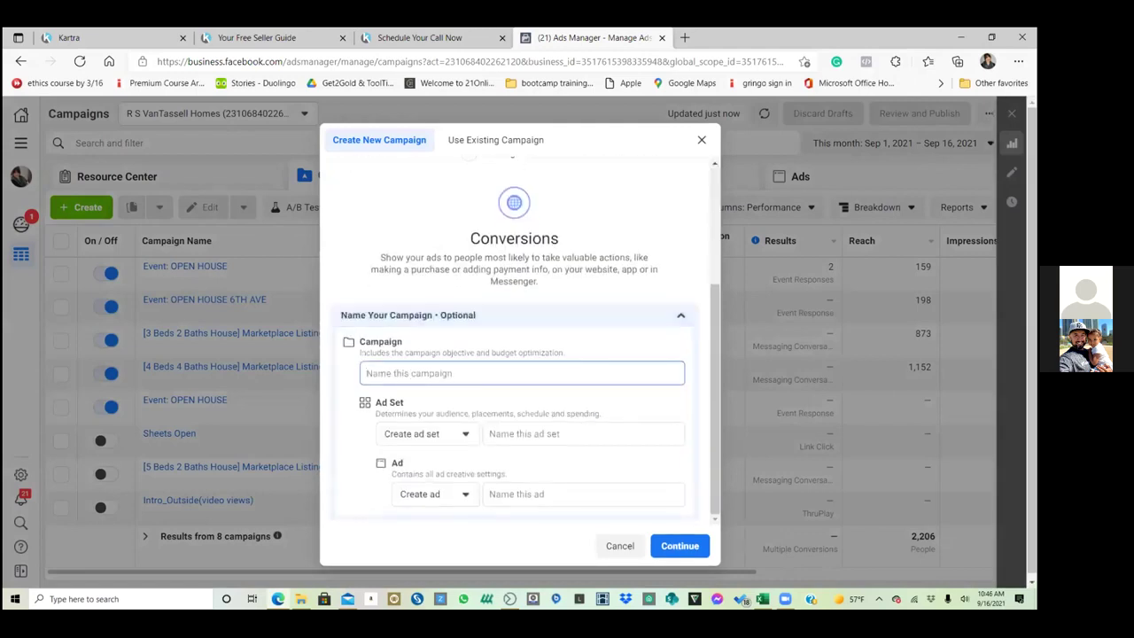
{"action": "type", "text": "RSV"}
{"action": "type", "text": "Car Seller Guide"}
{"action": "key", "text": "BackSpace"}
{"action": "key", "text": "BackSpace"}
{"action": "key", "text": "BackSpace"}
{"action": "key", "text": "BackSpace"}
{"action": "key", "text": "BackSpace"}
{"action": "key", "text": "BackSpace"}
{"action": "key", "text": "BackSpace"}
{"action": "key", "text": "BackSpace"}
{"action": "key", "text": "BackSpace"}
{"action": "key", "text": "BackSpace"}
{"action": "key", "text": "BackSpace"}
{"action": "key", "text": "BackSpace"}
{"action": "key", "text": "BackSpace"}
{"action": "key", "text": "BackSpace"}
{"action": "key", "text": "BackSpace"}
{"action": "key", "text": "BackSpace"}
{"action": "type", "text": "Seller Guide in Car"}
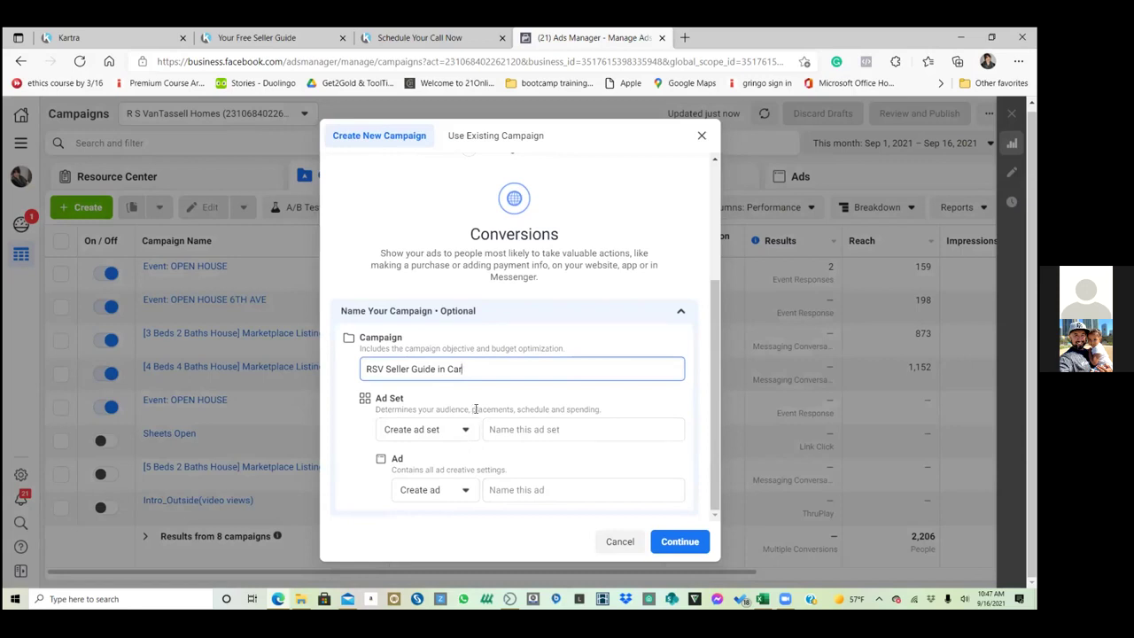
{"action": "type", "text": "(conversions)"}
- Keep the option to create an ad set and name it "Tacoma, Wa/$5"
{"action": "left_click", "coordinate": [471, 432]}
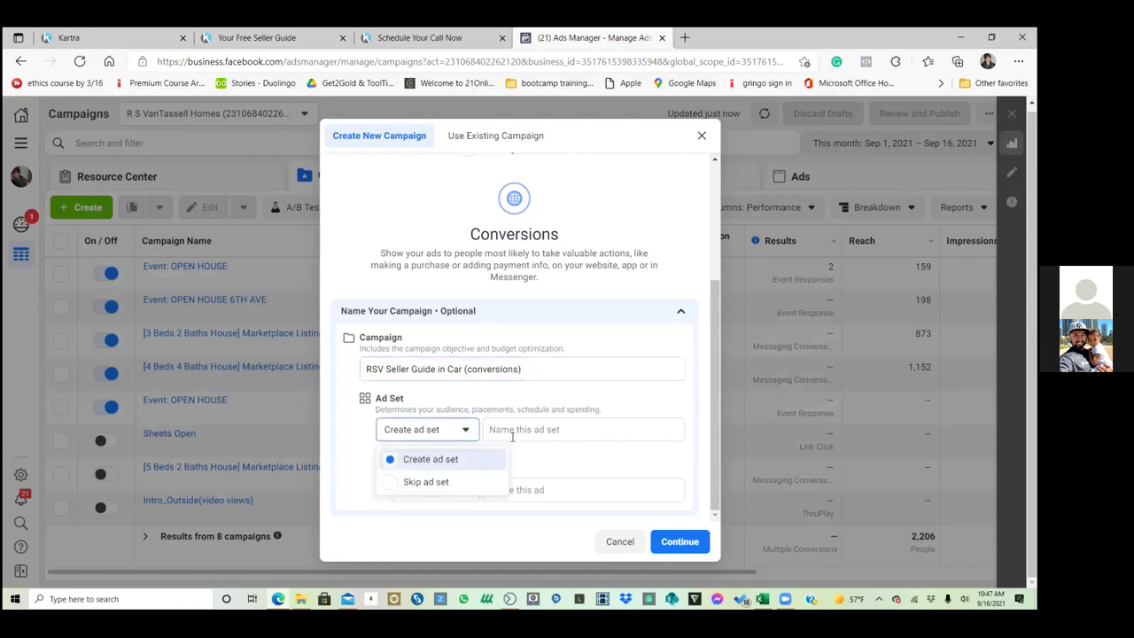
{"action": "left_click", "coordinate": [517, 430]}
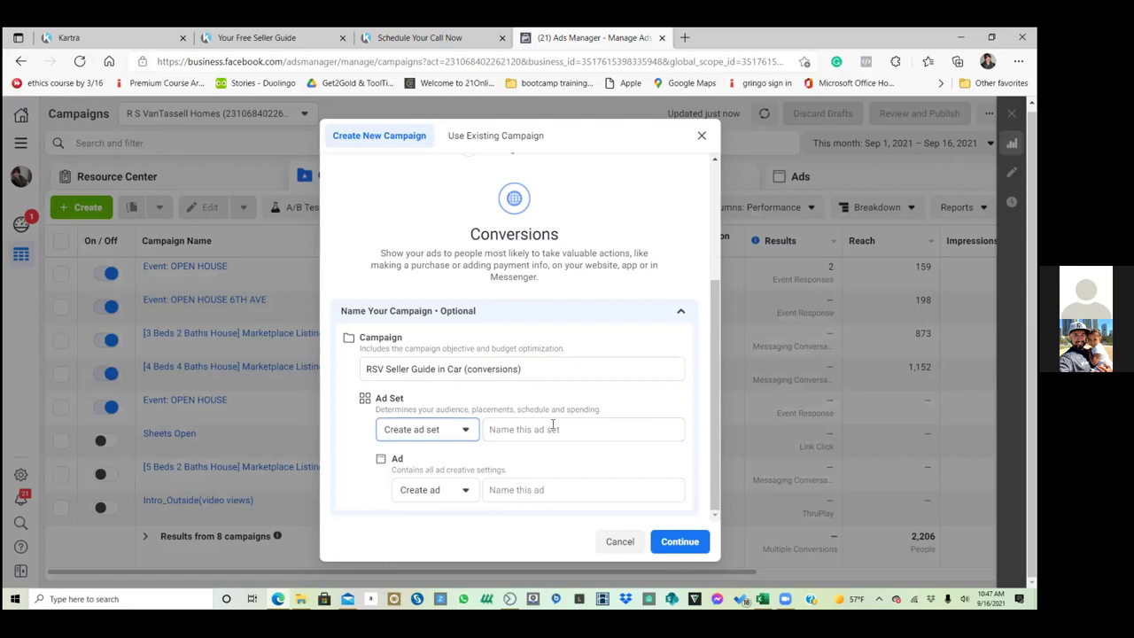
{"action": "left_click", "coordinate": [556, 429]}
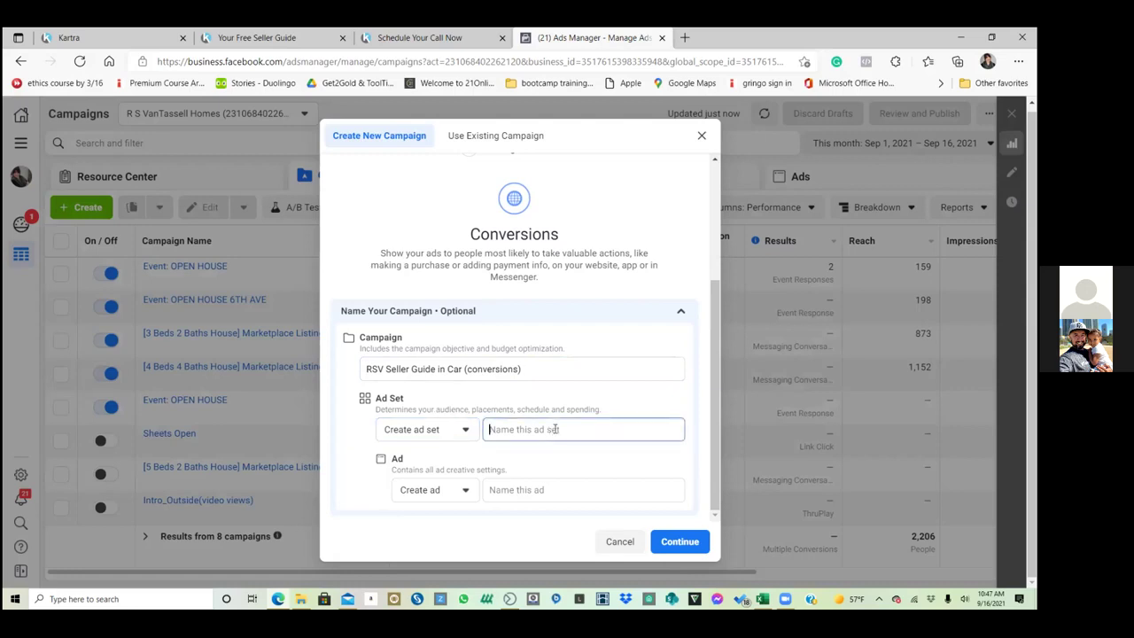
{"action": "type", "text": "Tacoma, Wa/"}
{"action": "type", "text": "$5"}
- Name the ad "Seller guide in Car" and continue to the campaign settings
{"action": "left_click", "coordinate": [531, 492]}
{"action": "type", "text": "Sel"}
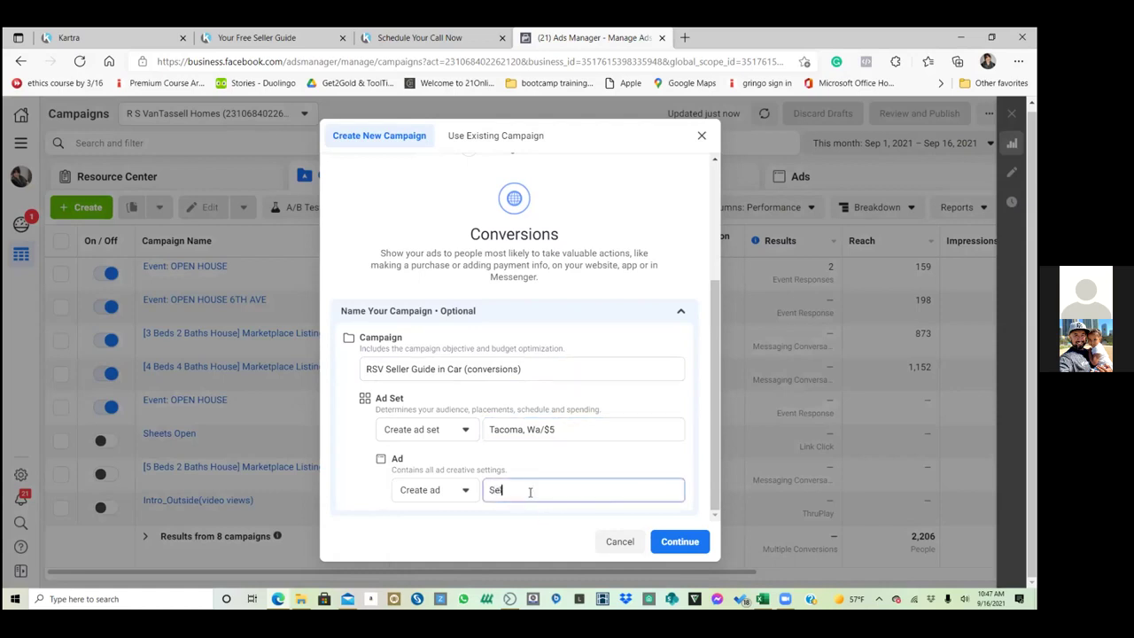
{"action": "type", "text": "ler guide in Car"}
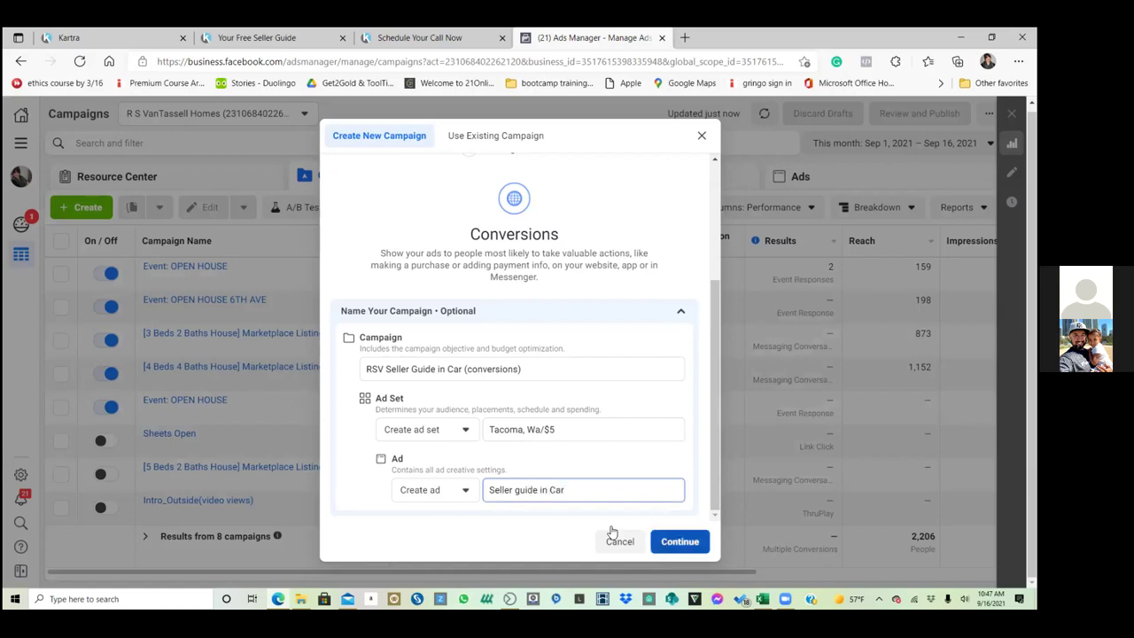
{"action": "left_click", "coordinate": [688, 547]}
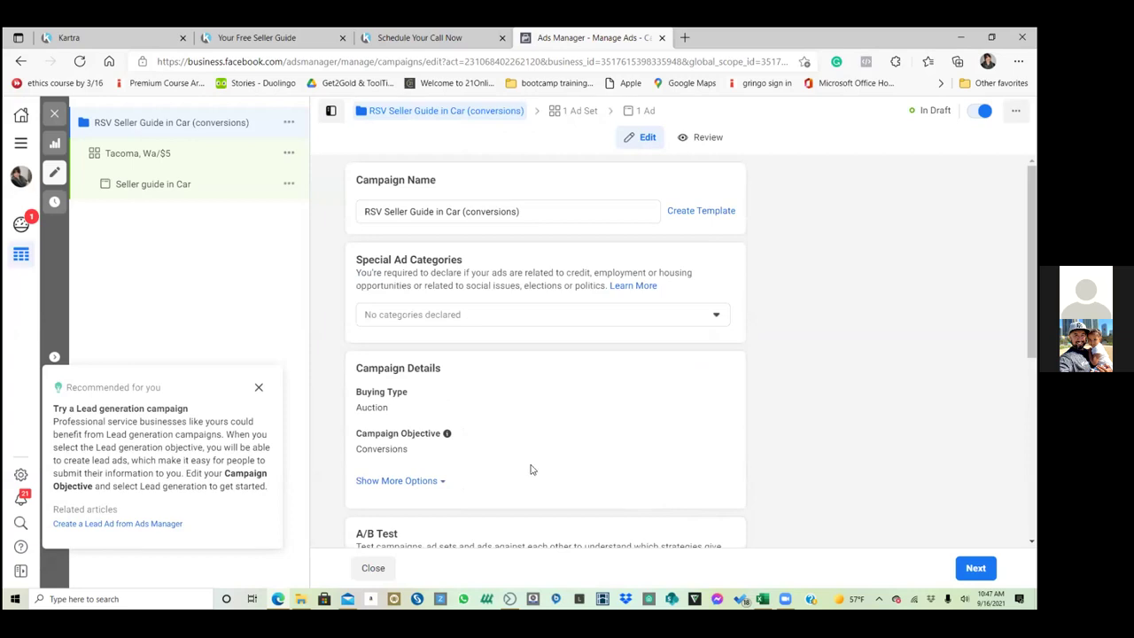
- Dismiss the lead generation recommendation, declare Housing as the special ad category, and proceed to the ad set settings
{"action": "left_click", "coordinate": [260, 389]}
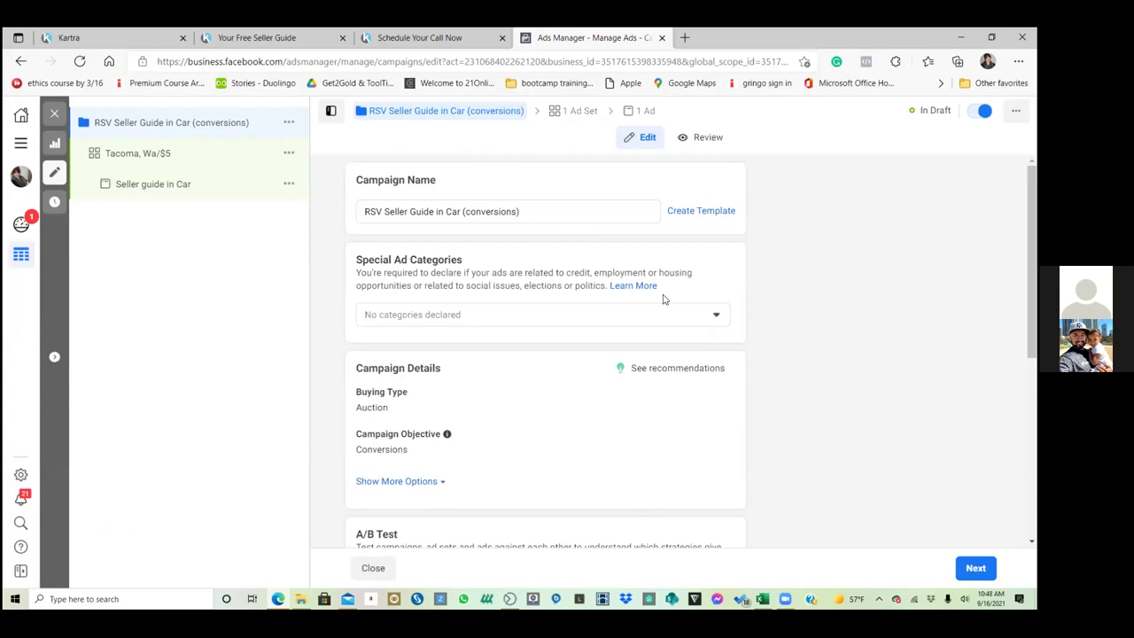
{"action": "left_click", "coordinate": [613, 315]}
{"action": "left_click", "coordinate": [418, 450]}
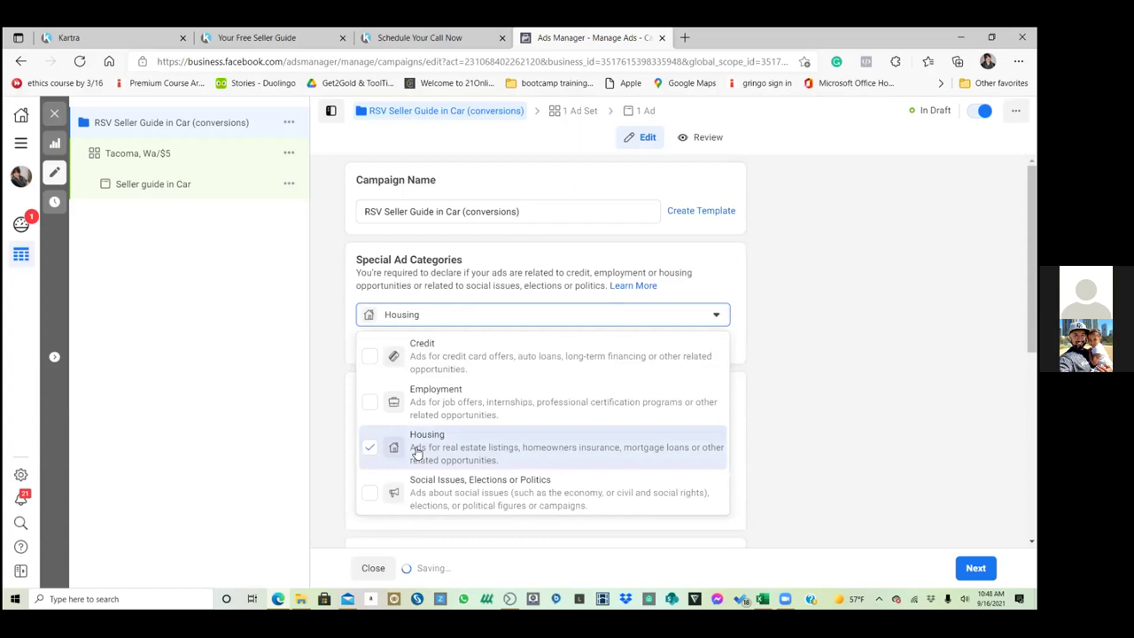
{"action": "left_click", "coordinate": [783, 359]}
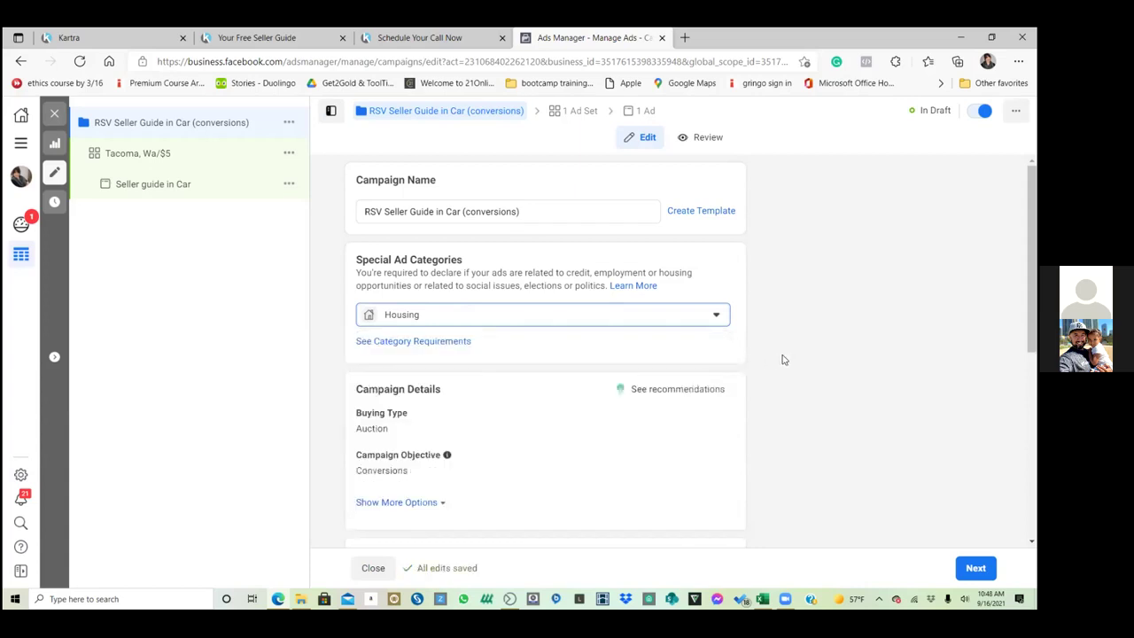
{"action": "scroll", "coordinate": [623, 473], "scroll_direction": "down", "scroll_amount": 3}
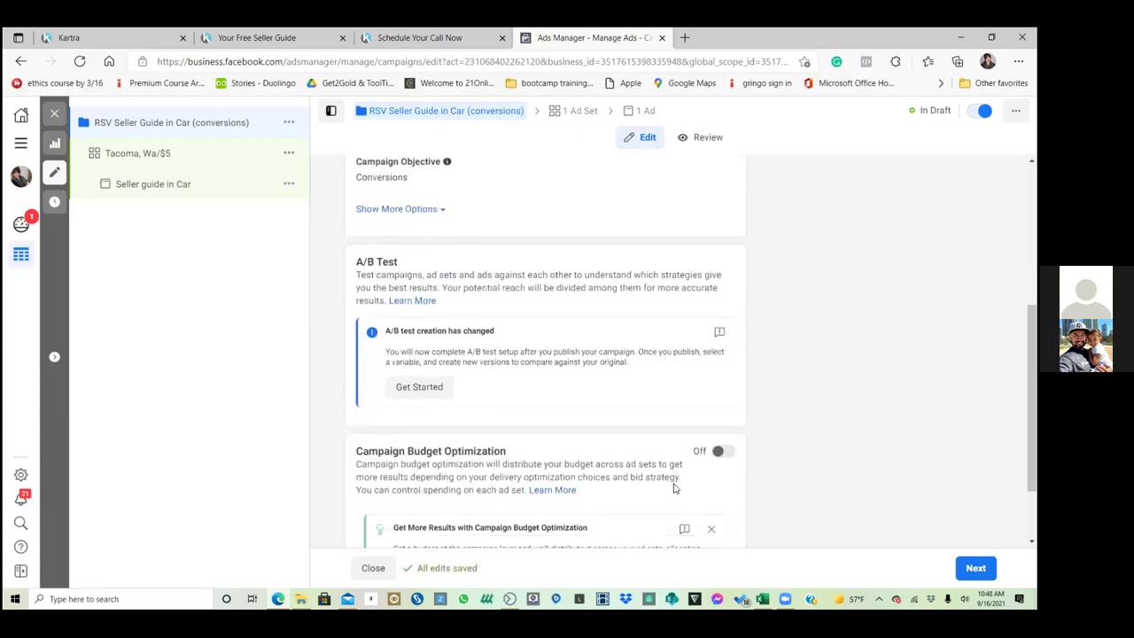
{"action": "left_click", "coordinate": [976, 568]}
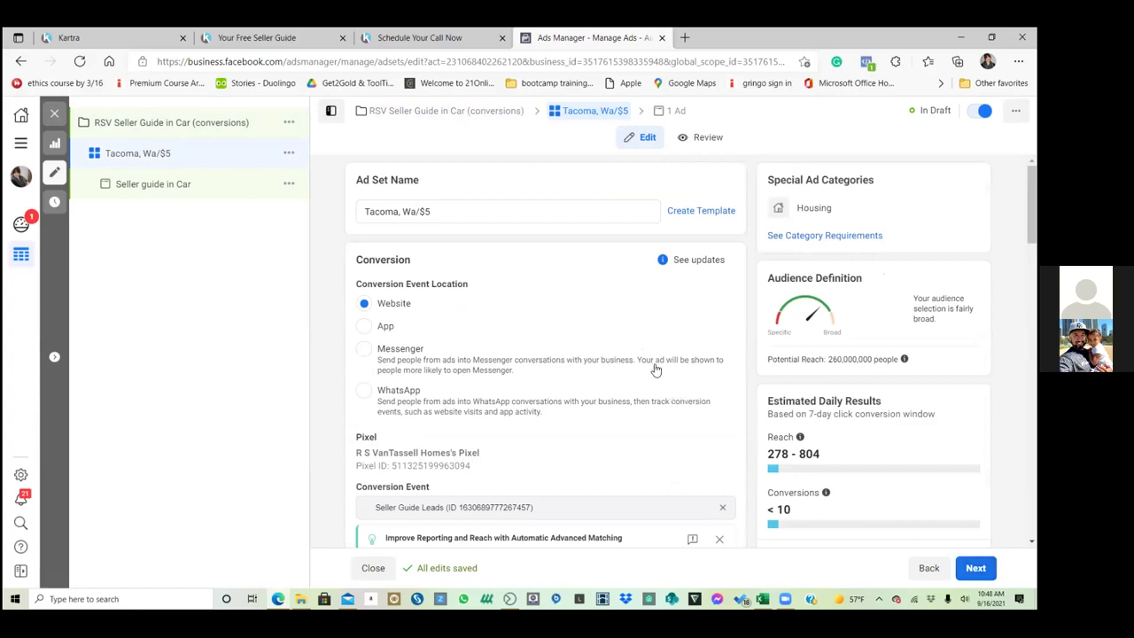
- Clear the ad set's conversion event and choose Seller Guide Leads again from the active events
{"action": "scroll", "coordinate": [656, 368], "scroll_direction": "down", "scroll_amount": 3}
{"action": "scroll", "coordinate": [645, 379], "scroll_direction": "up", "scroll_amount": 3}
{"action": "scroll", "coordinate": [580, 460], "scroll_direction": "down", "scroll_amount": 1}
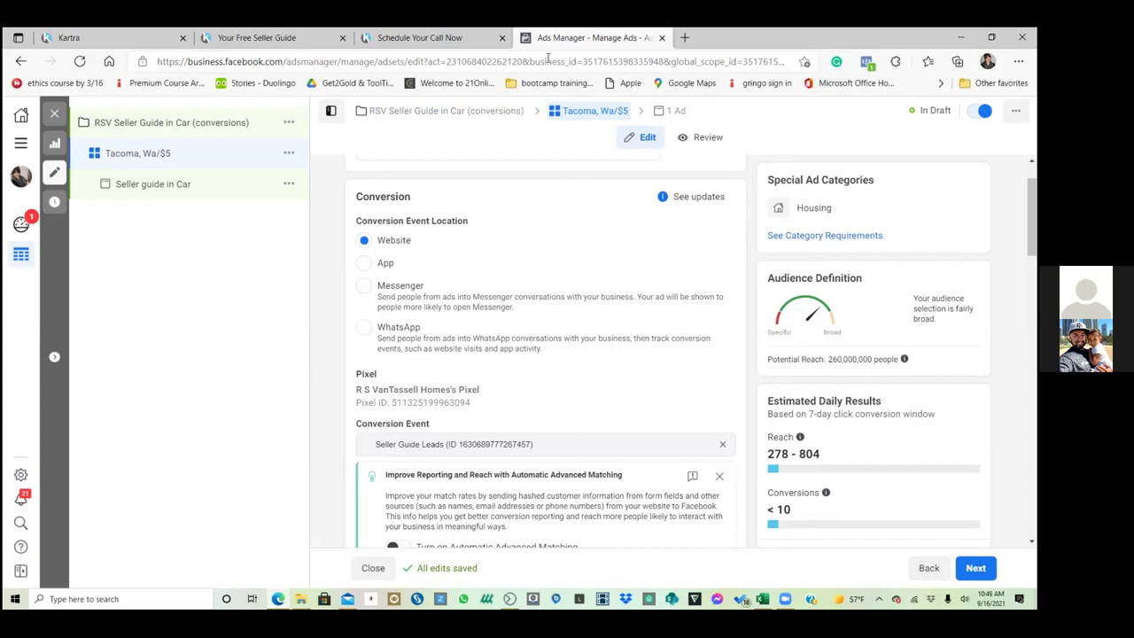
{"action": "scroll", "coordinate": [549, 253], "scroll_direction": "up", "scroll_amount": 1}
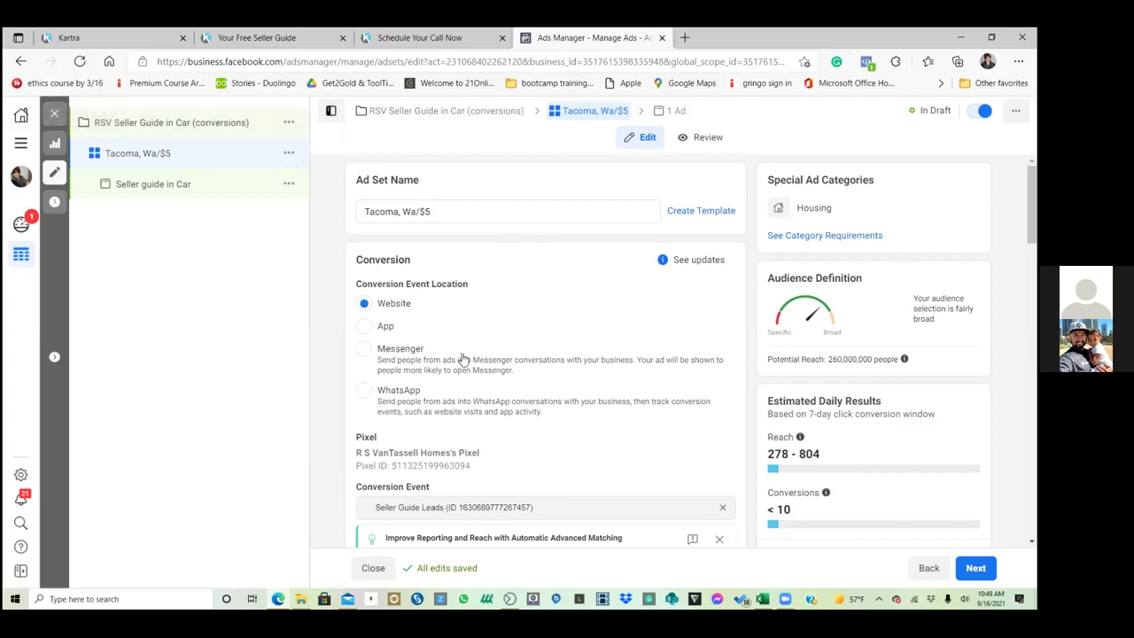
{"action": "left_click", "coordinate": [722, 513]}
{"action": "scroll", "coordinate": [599, 409], "scroll_direction": "down", "scroll_amount": 1}
{"action": "scroll", "coordinate": [597, 404], "scroll_direction": "down", "scroll_amount": 1}
{"action": "scroll", "coordinate": [592, 403], "scroll_direction": "down", "scroll_amount": 1}
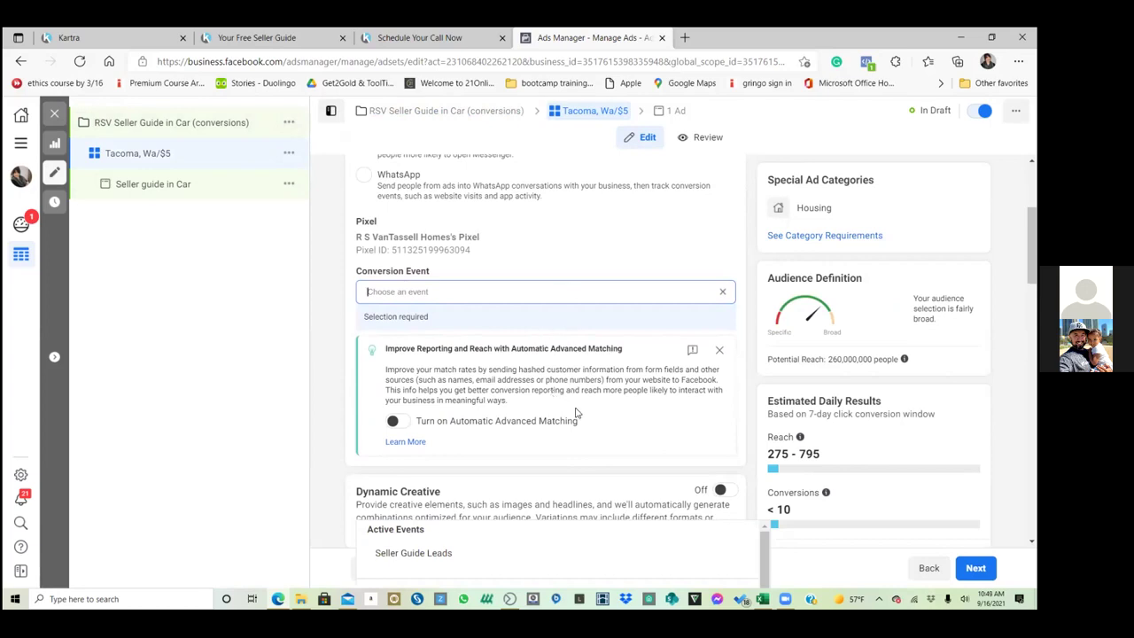
{"action": "scroll", "coordinate": [567, 416], "scroll_direction": "down", "scroll_amount": 1}
{"action": "scroll", "coordinate": [525, 328], "scroll_direction": "down", "scroll_amount": 1}
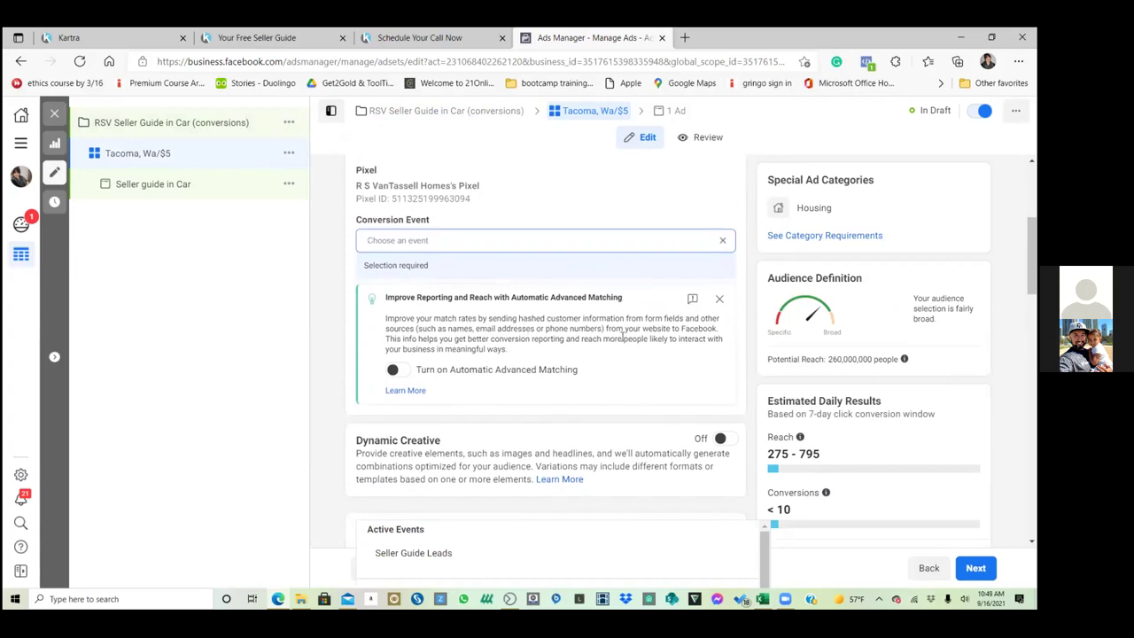
{"action": "scroll", "coordinate": [572, 538], "scroll_direction": "down", "scroll_amount": 2}
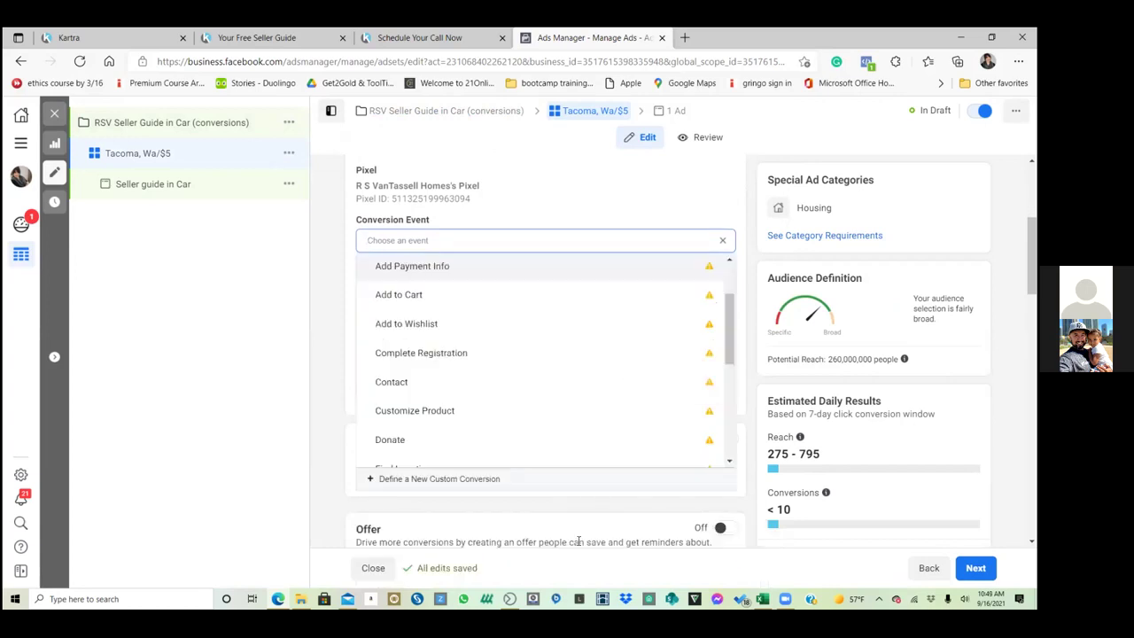
{"action": "left_click", "coordinate": [473, 213]}
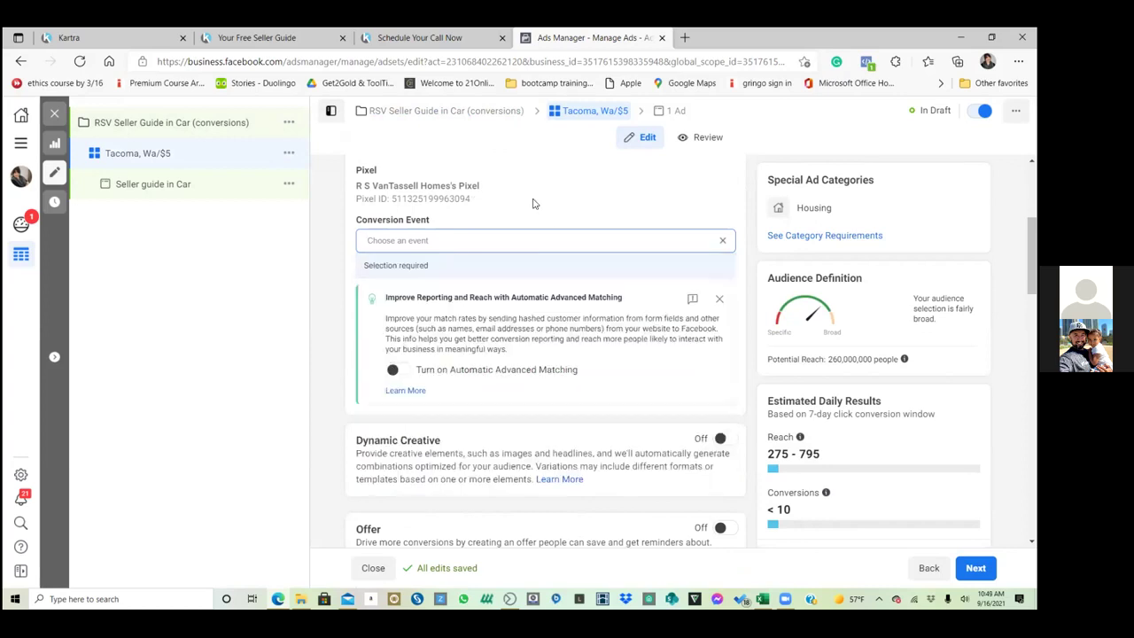
{"action": "left_click", "coordinate": [550, 240]}
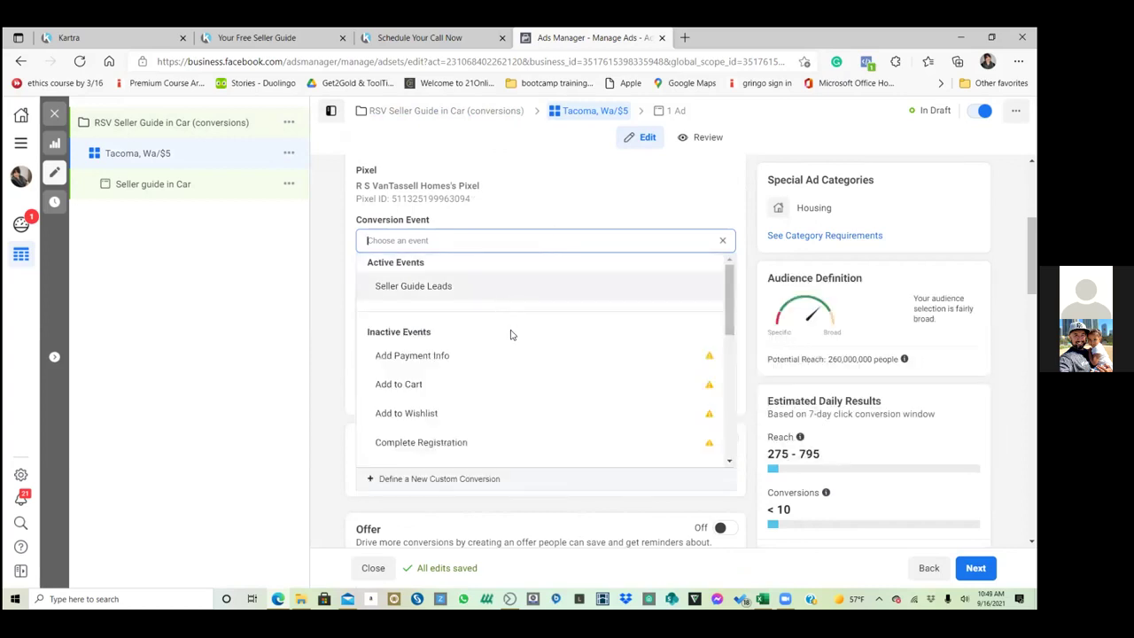
{"action": "left_click", "coordinate": [486, 288]}
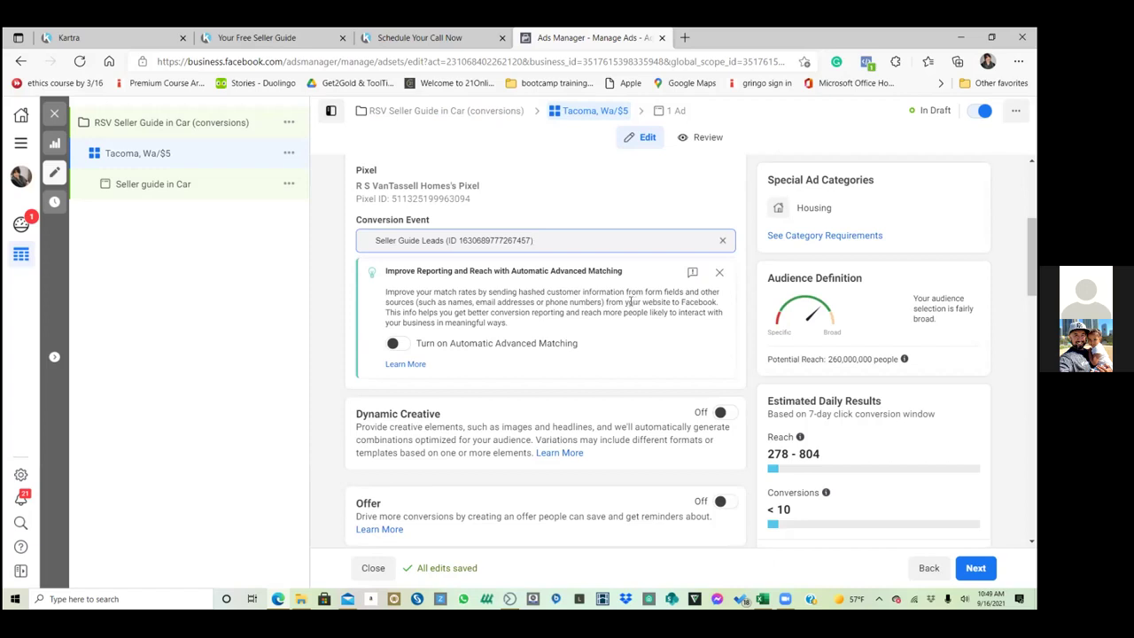
- Set the ad set's daily budget to $5.00
{"action": "scroll", "coordinate": [577, 328], "scroll_direction": "down", "scroll_amount": 2}
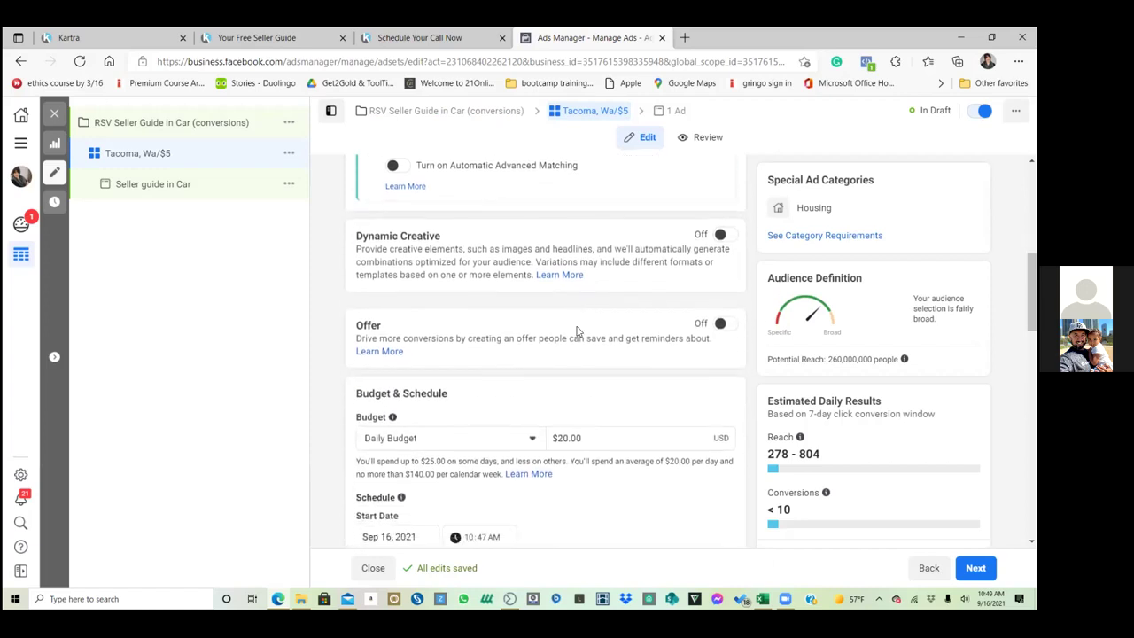
{"action": "scroll", "coordinate": [577, 330], "scroll_direction": "down", "scroll_amount": 1}
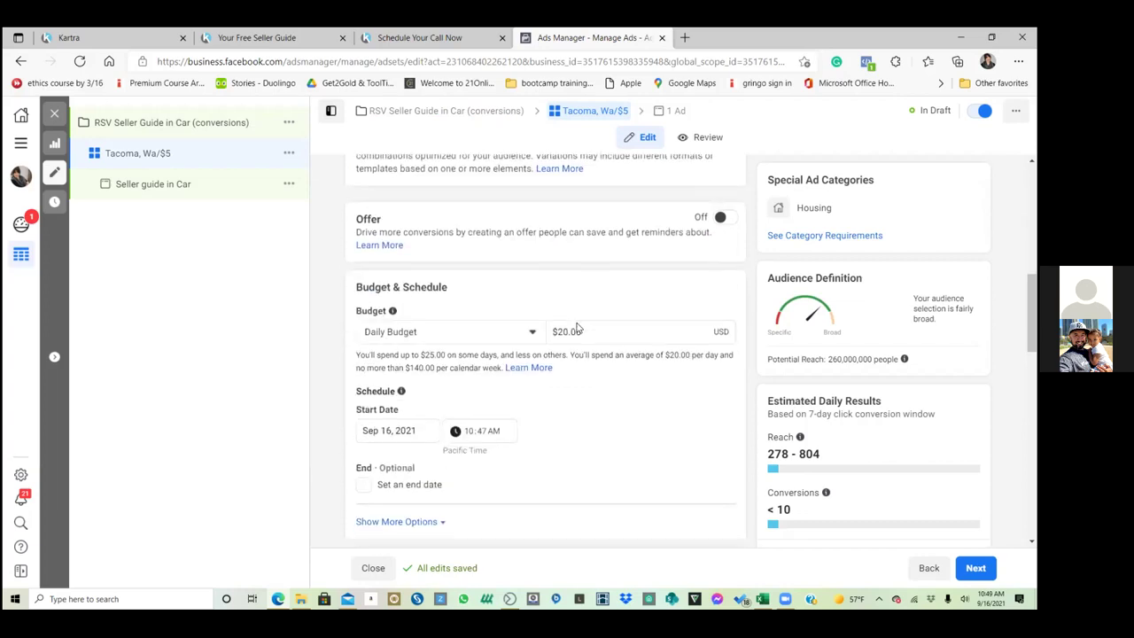
{"action": "scroll", "coordinate": [576, 328], "scroll_direction": "down", "scroll_amount": 1}
{"action": "left_click", "coordinate": [568, 280]}
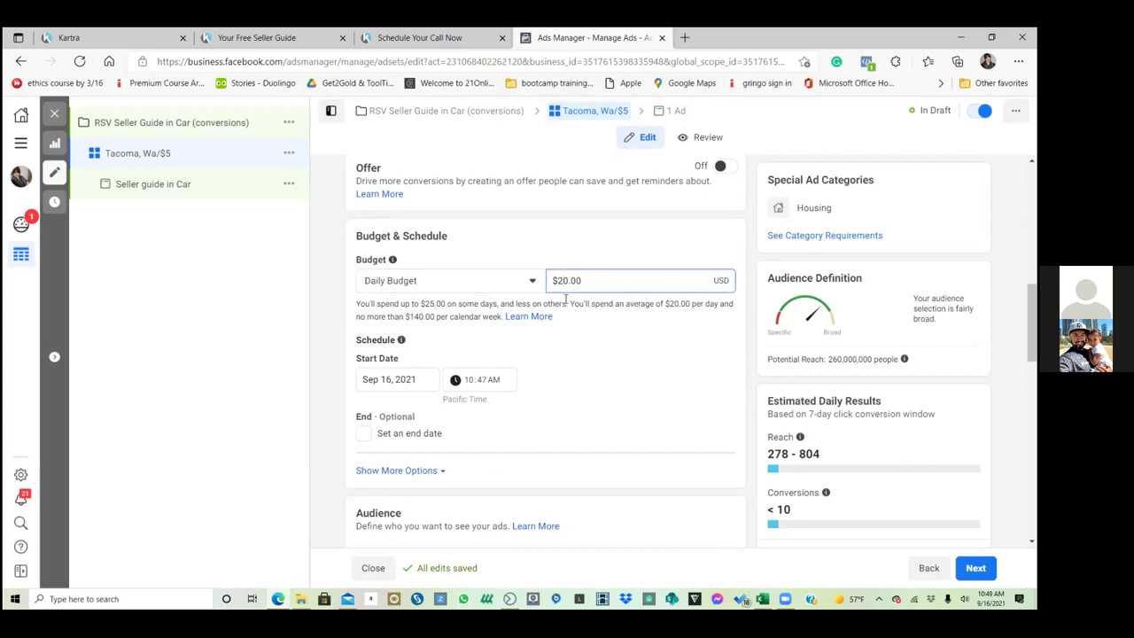
{"action": "double_click", "coordinate": [559, 280]}
{"action": "type", "text": "05"}
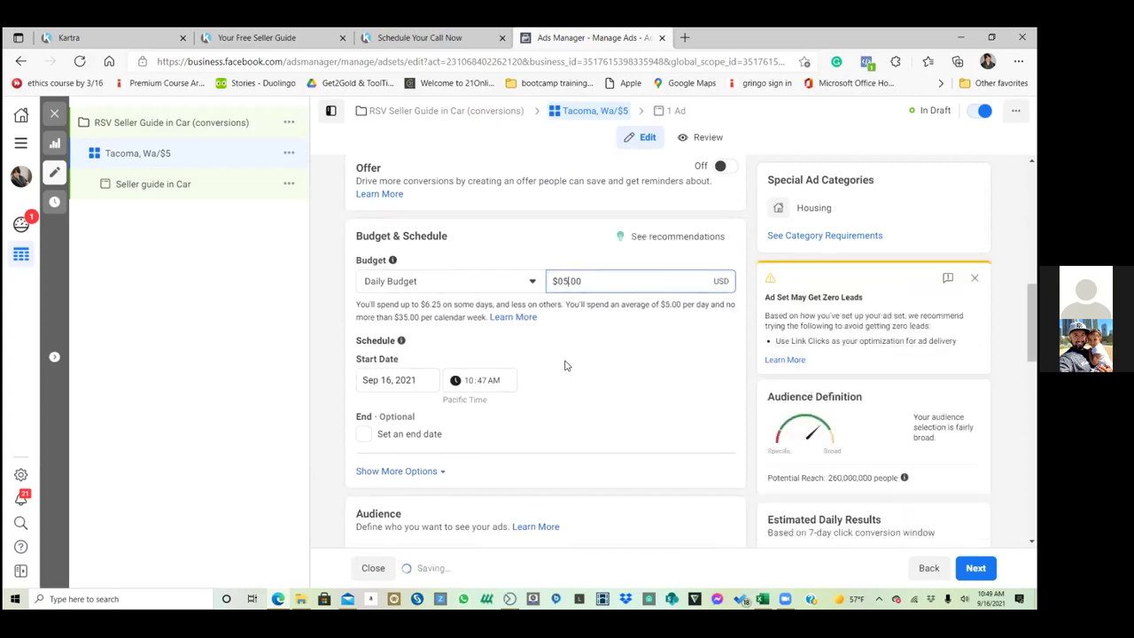
{"action": "scroll", "coordinate": [568, 373], "scroll_direction": "down", "scroll_amount": 1}
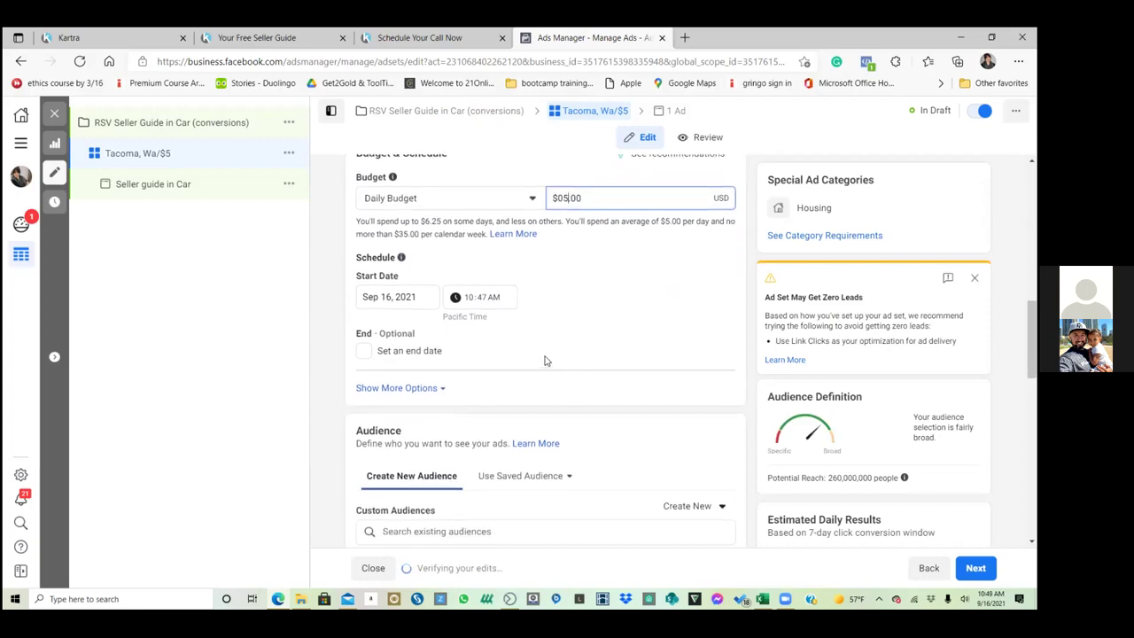
{"action": "key", "text": "Left"}
{"action": "key", "text": "BackSpace"}
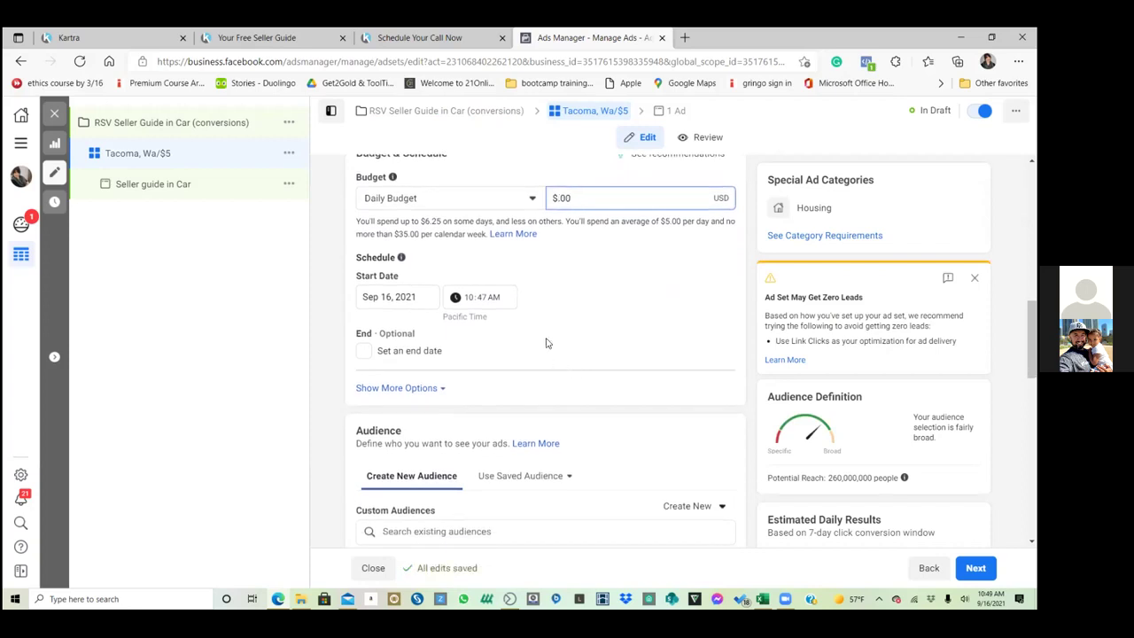
{"action": "left_click", "coordinate": [582, 347]}
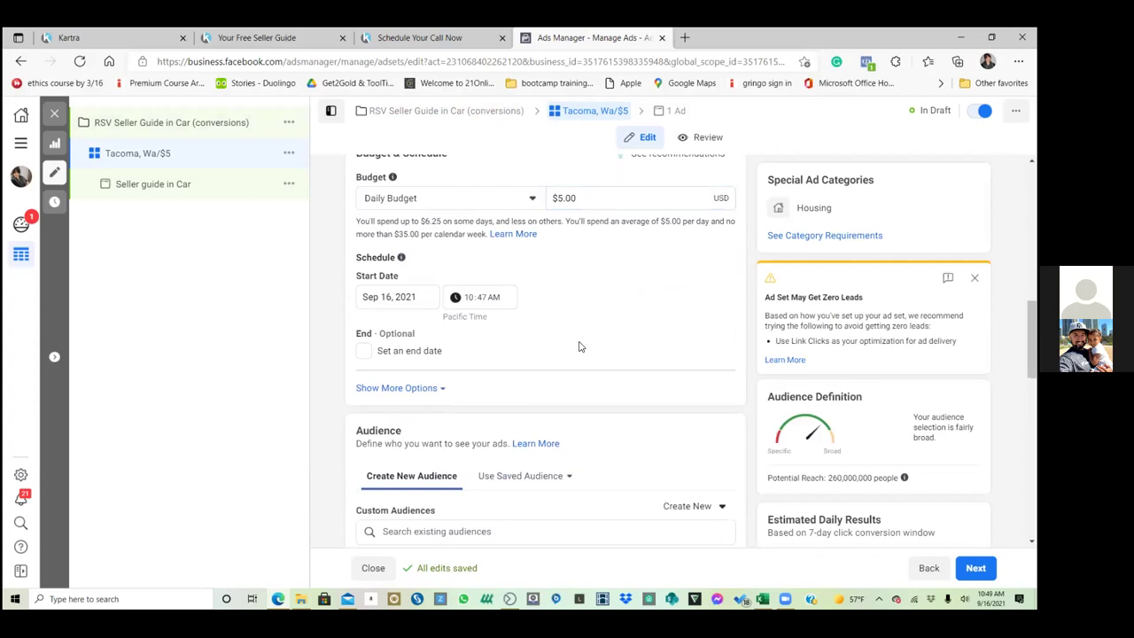
- Set the ad set's start time to 6:00 AM and enable an end date
{"action": "left_click", "coordinate": [470, 302]}
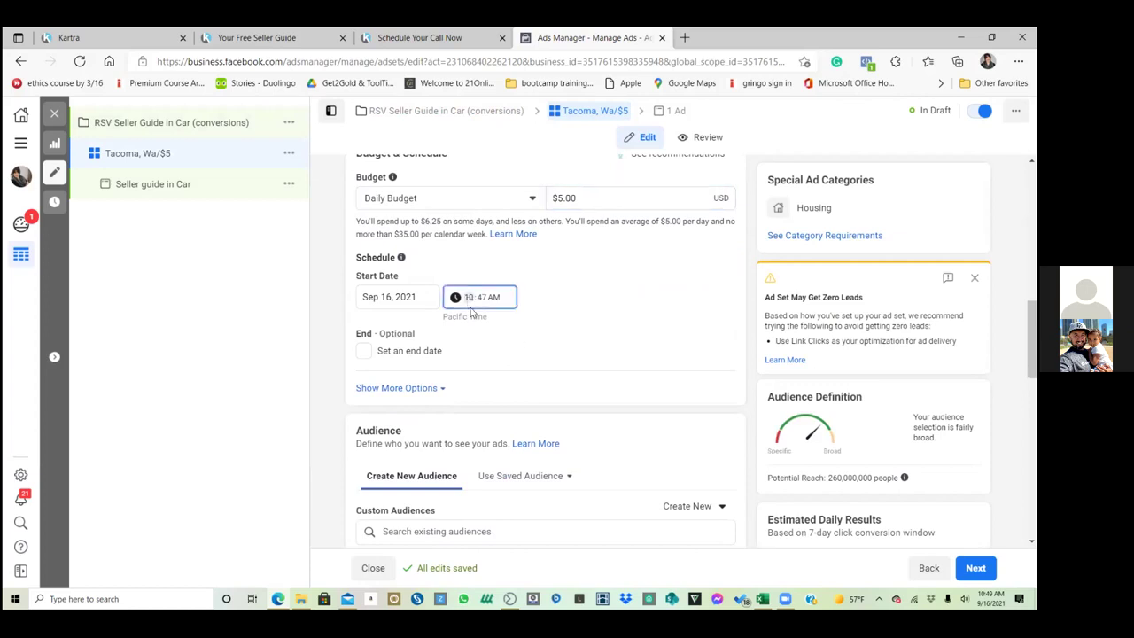
{"action": "type", "text": "600"}
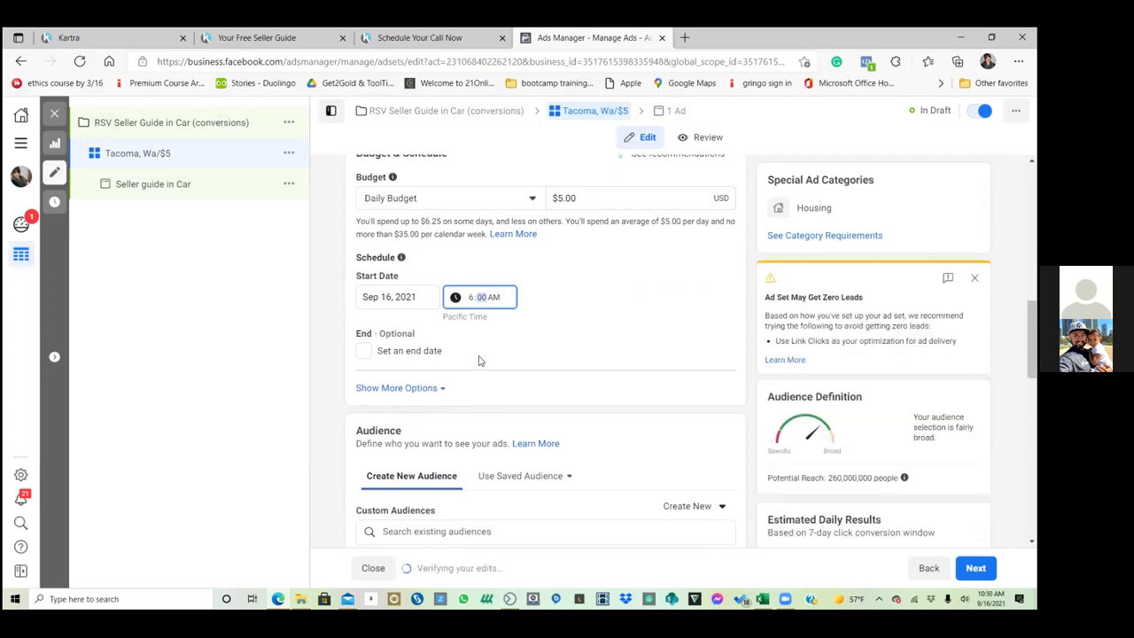
{"action": "left_click", "coordinate": [367, 351]}
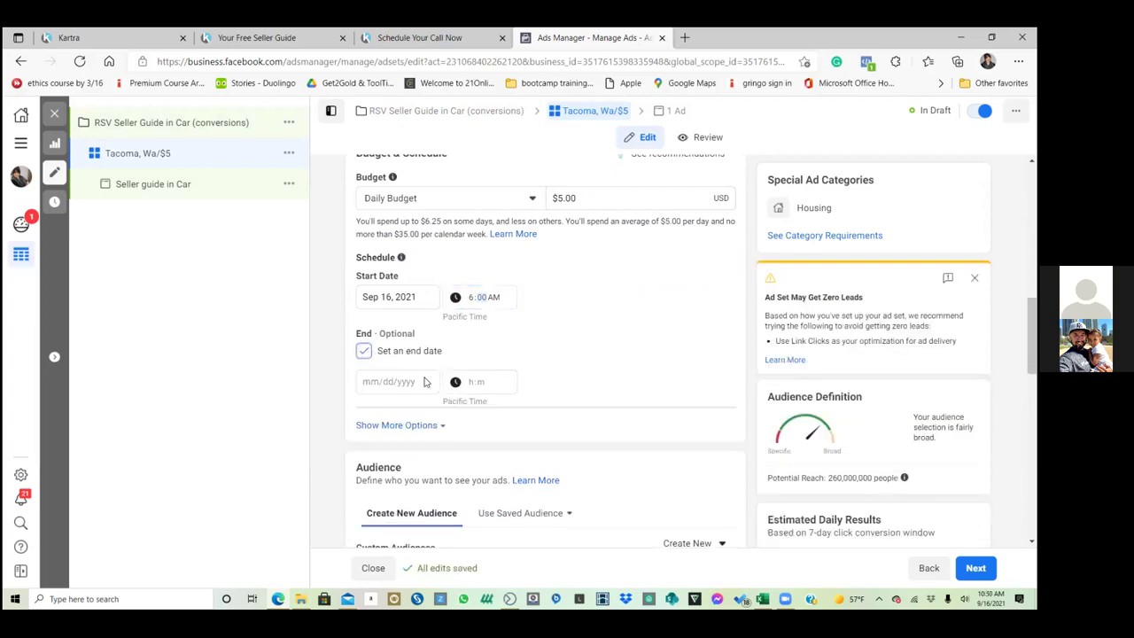
- Set the ad set's start date to September 17, 2021, keeping the end date option enabled
{"action": "left_click", "coordinate": [390, 297]}
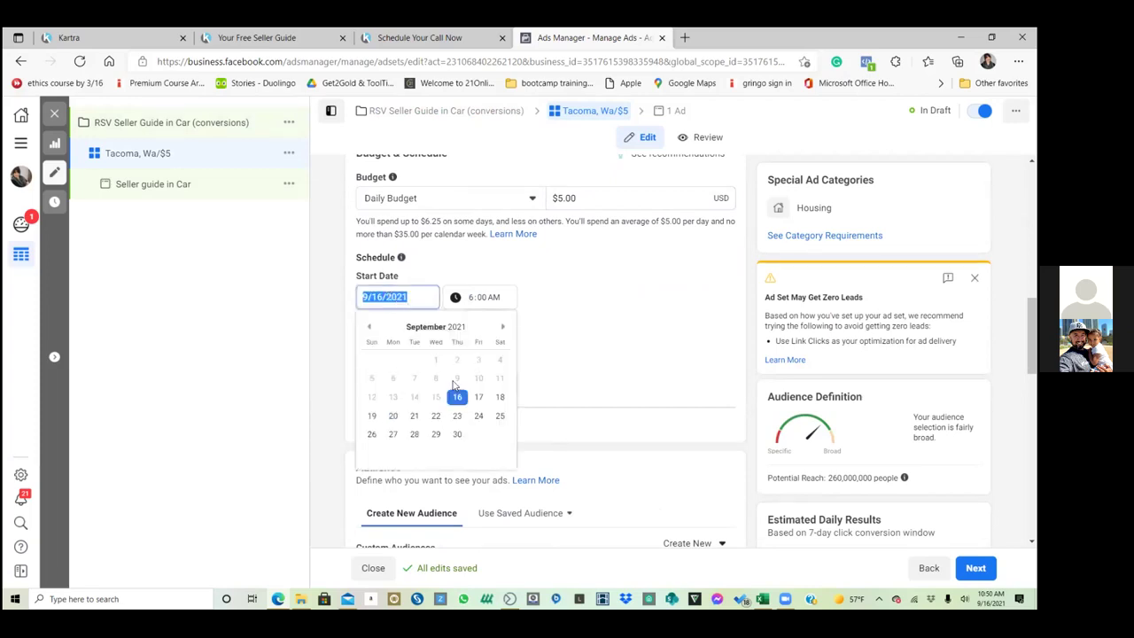
{"action": "left_click", "coordinate": [477, 398]}
{"action": "left_click", "coordinate": [386, 354]}
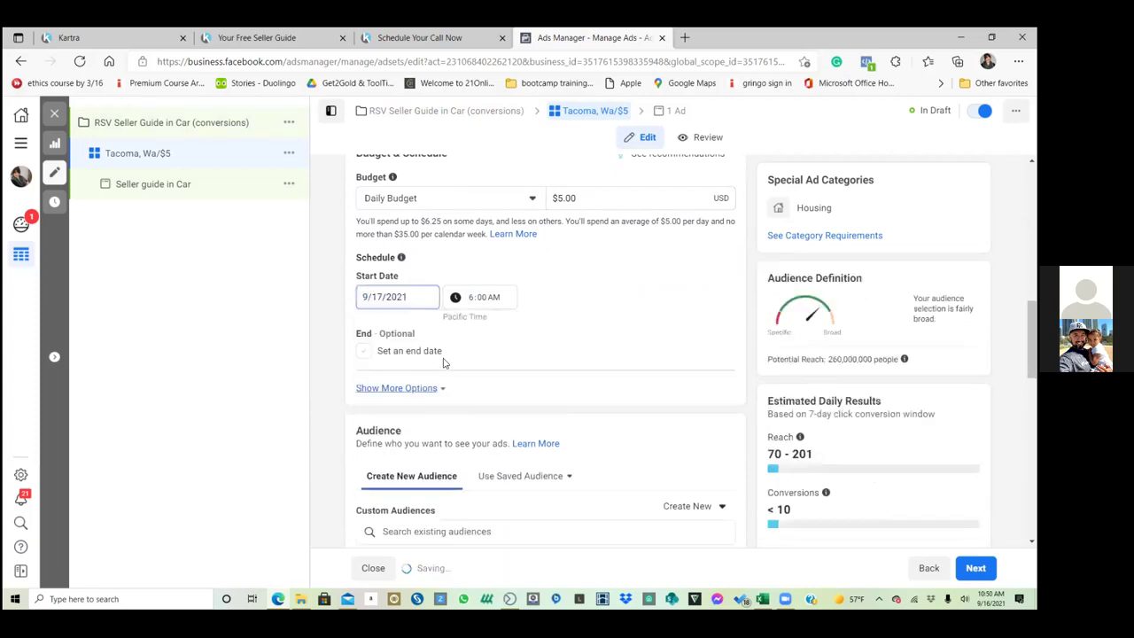
{"action": "left_click", "coordinate": [386, 355]}
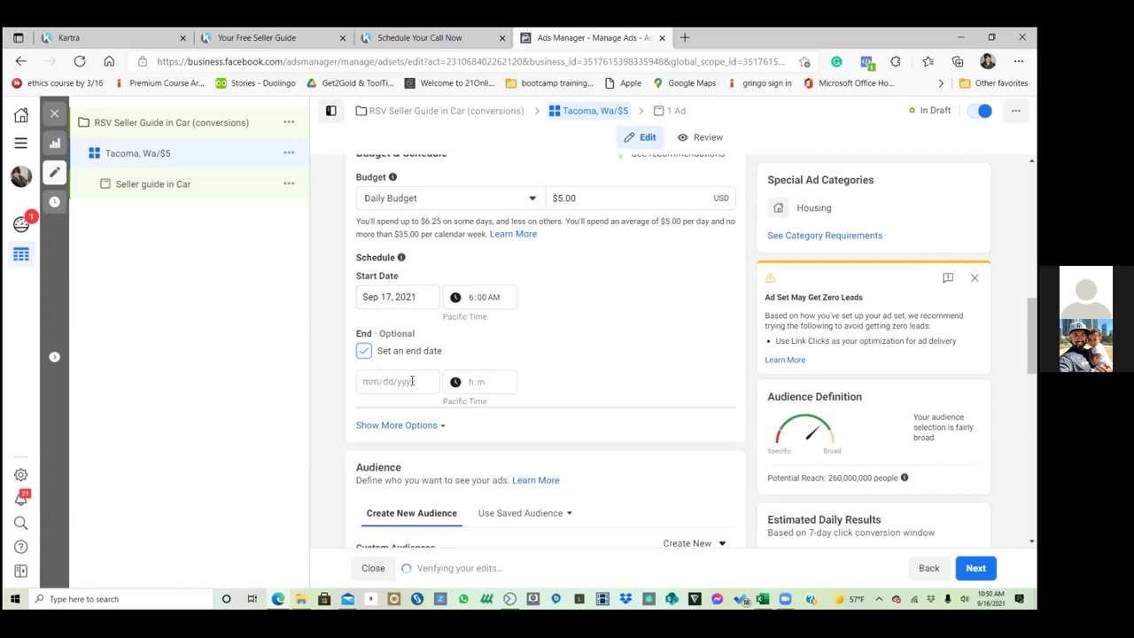
- Set the ad set's end date to September 25, 2021 at 6:00 AM
{"action": "left_click", "coordinate": [413, 381]}
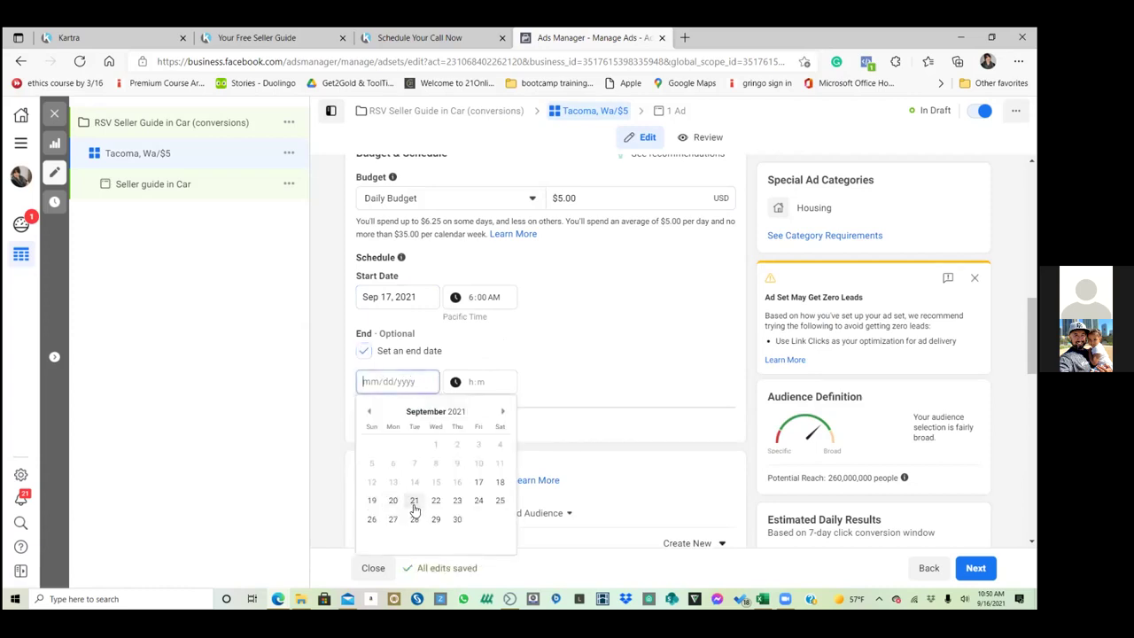
{"action": "left_click", "coordinate": [479, 501]}
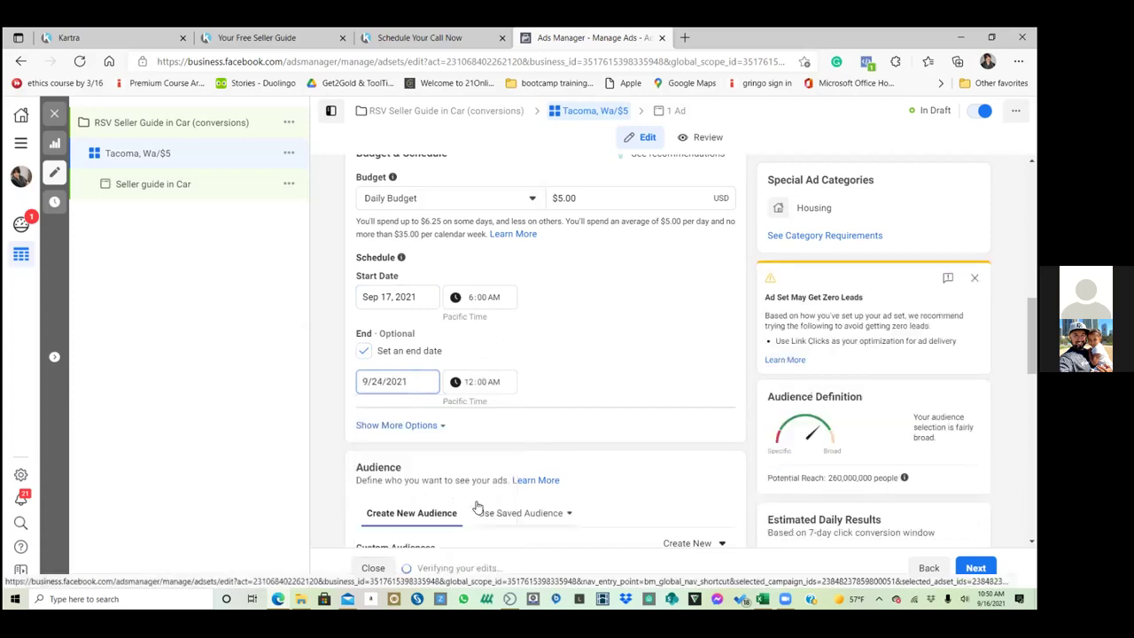
{"action": "left_click", "coordinate": [422, 380]}
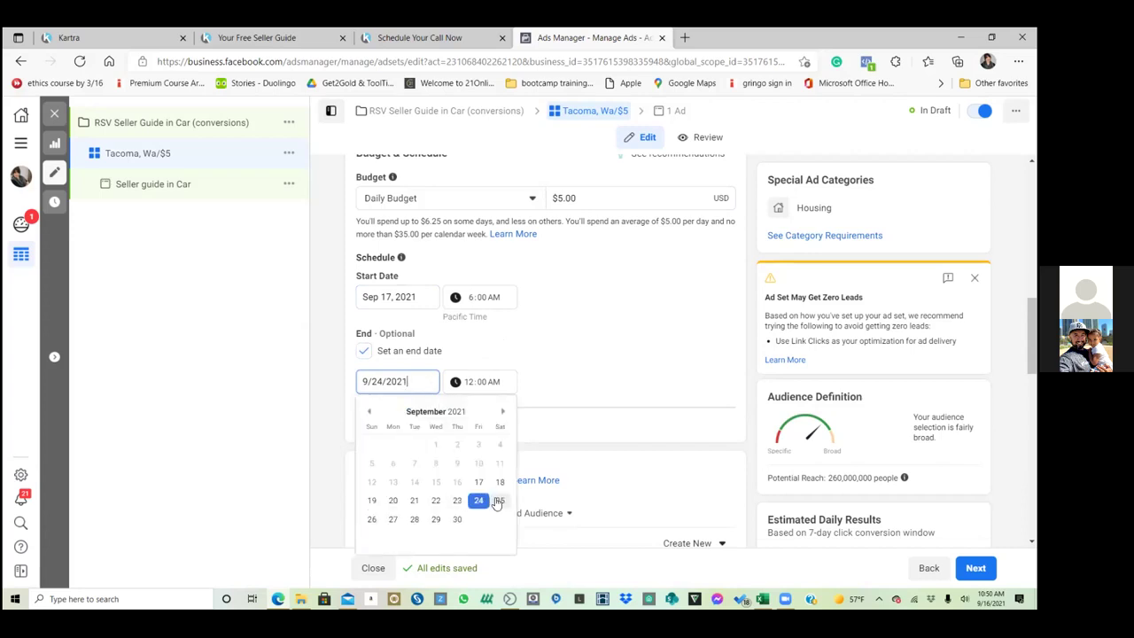
{"action": "left_click", "coordinate": [499, 502]}
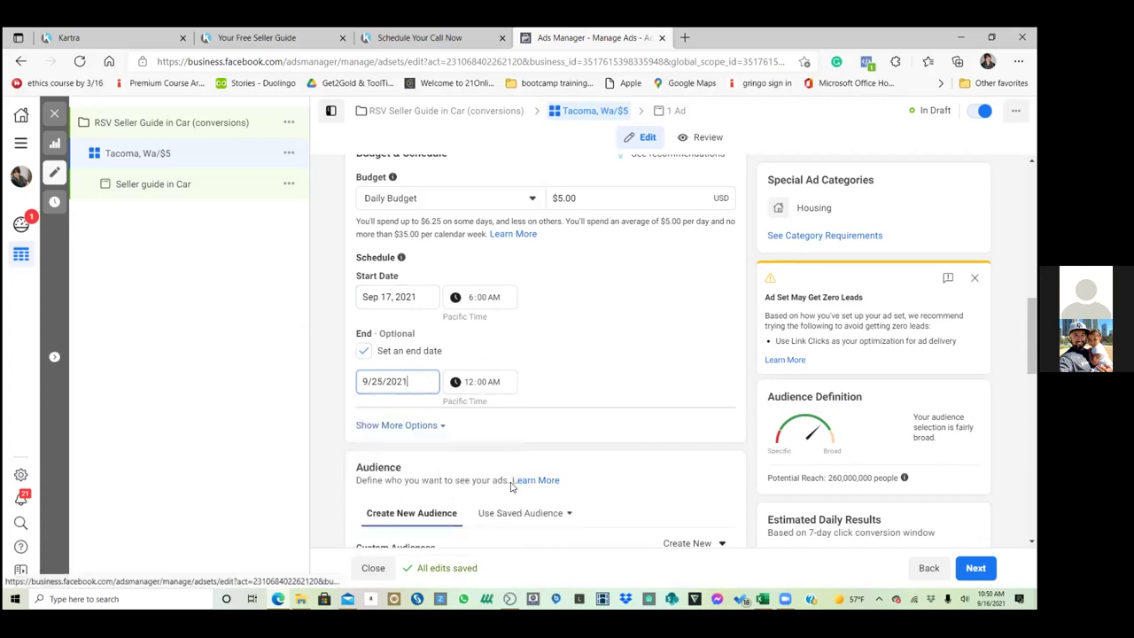
{"action": "left_click", "coordinate": [471, 382]}
{"action": "type", "text": "6"}
{"action": "left_click", "coordinate": [526, 357]}
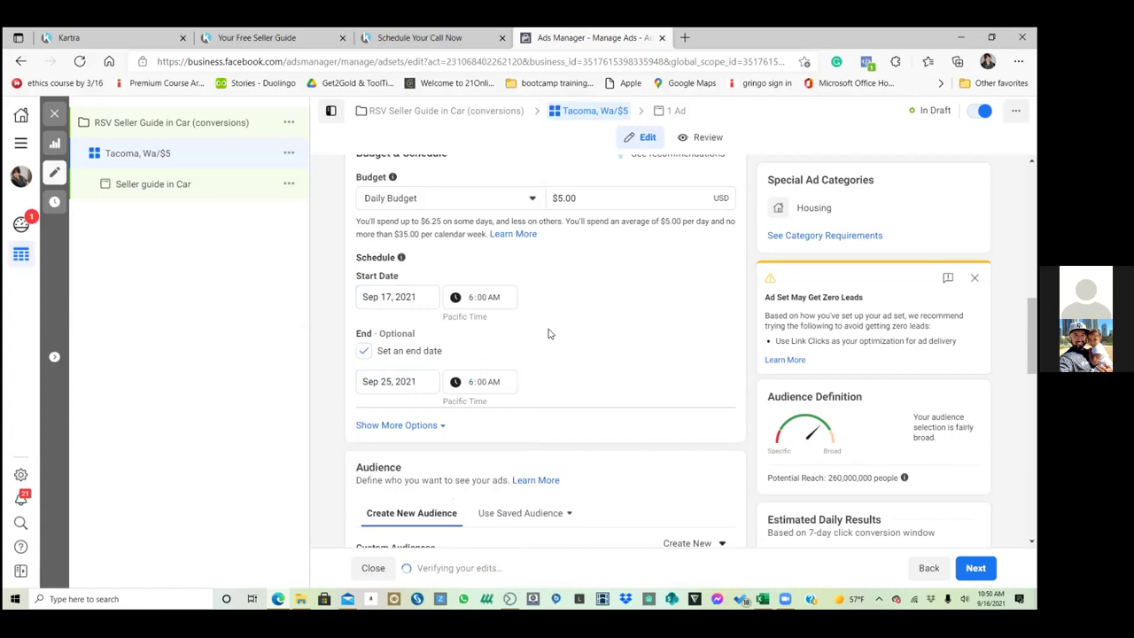
- Raise the ad set's daily budget to $10.00
{"action": "scroll", "coordinate": [562, 371], "scroll_direction": "up", "scroll_amount": 1}
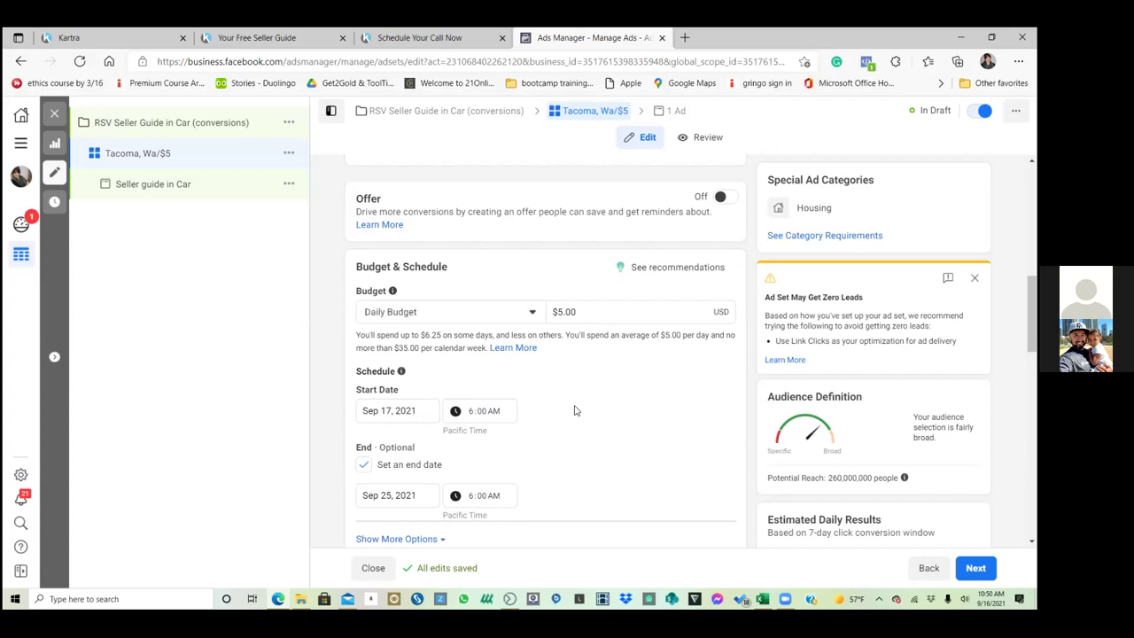
{"action": "double_click", "coordinate": [558, 311]}
{"action": "type", "text": "10."}
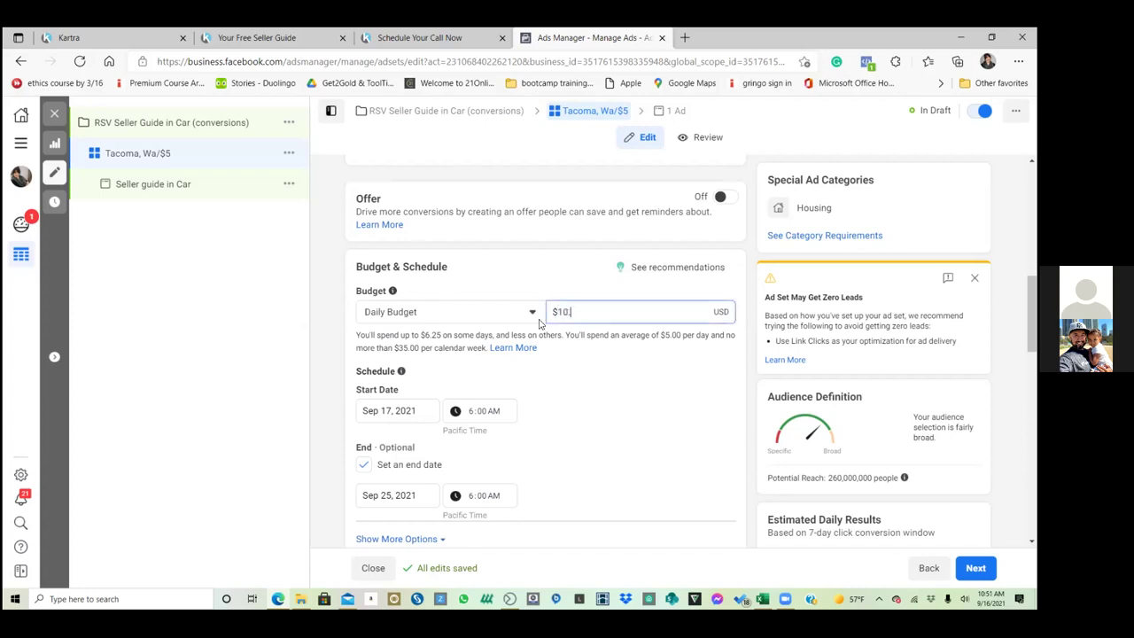
{"action": "left_click", "coordinate": [591, 388]}
- Examine the ad set's estimated daily results, audience, placements and delivery settings, staying at the ad set level
{"action": "scroll", "coordinate": [558, 435], "scroll_direction": "down", "scroll_amount": 2}
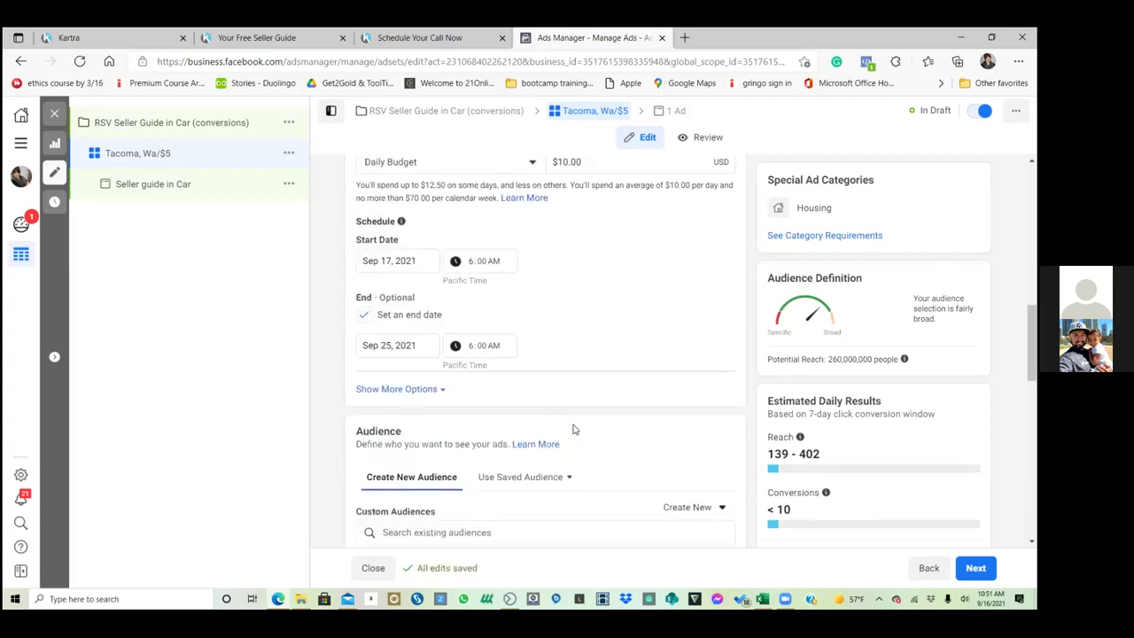
{"action": "scroll", "coordinate": [573, 429], "scroll_direction": "down", "scroll_amount": 1}
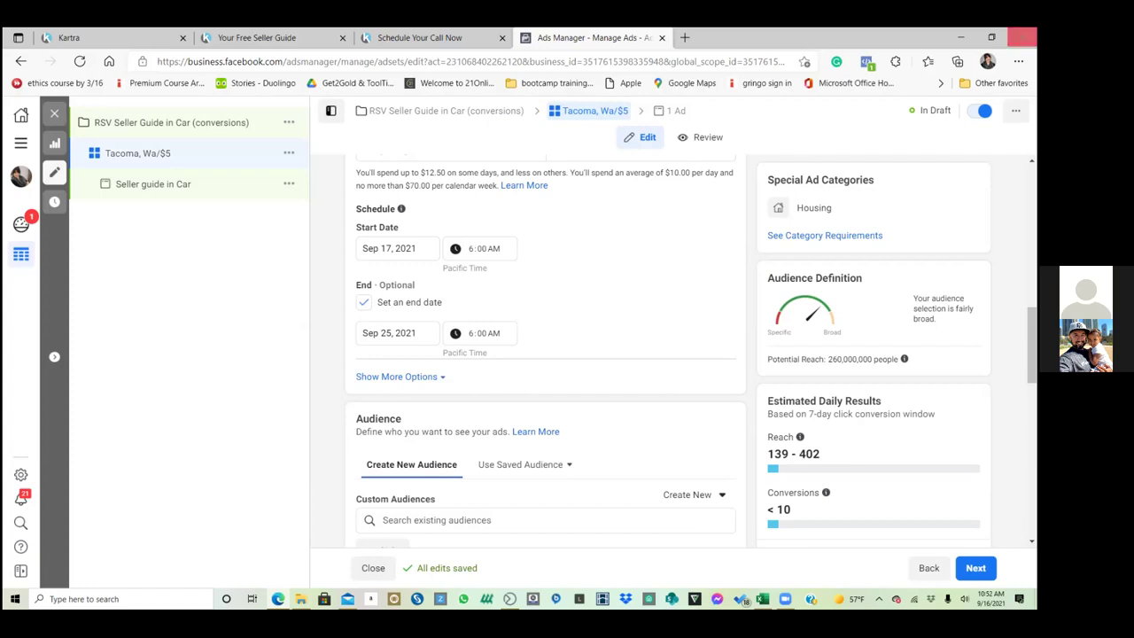
{"action": "left_click_drag", "start_coordinate": [877, 516], "coordinate": [858, 414]}
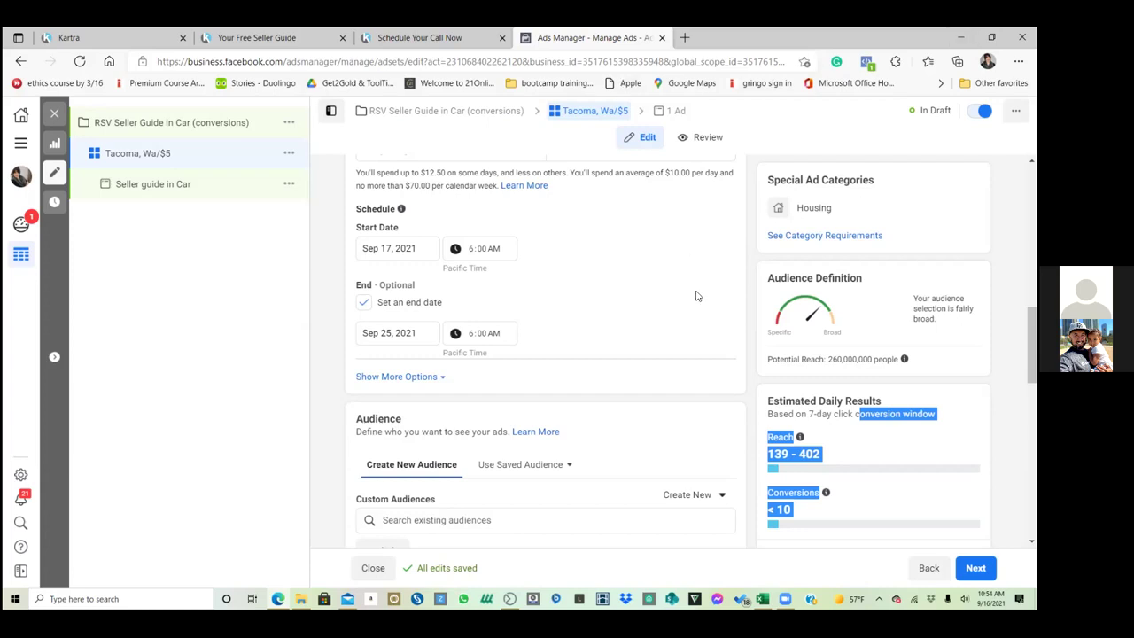
{"action": "scroll", "coordinate": [695, 295], "scroll_direction": "down", "scroll_amount": 1}
{"action": "scroll", "coordinate": [696, 295], "scroll_direction": "down", "scroll_amount": 5}
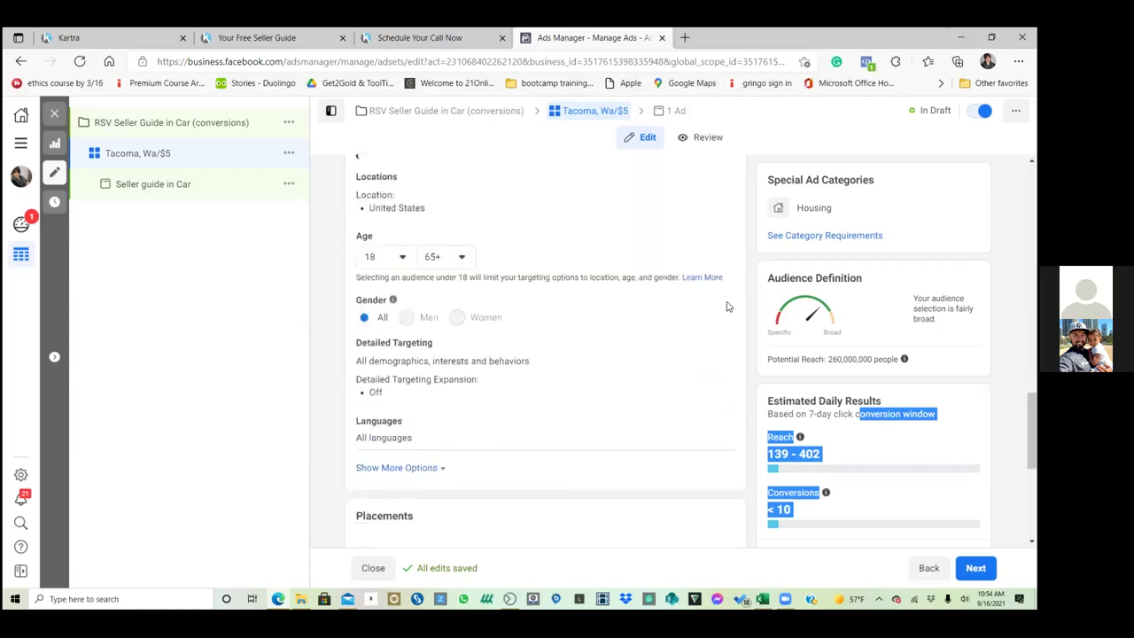
{"action": "scroll", "coordinate": [726, 304], "scroll_direction": "up", "scroll_amount": 1}
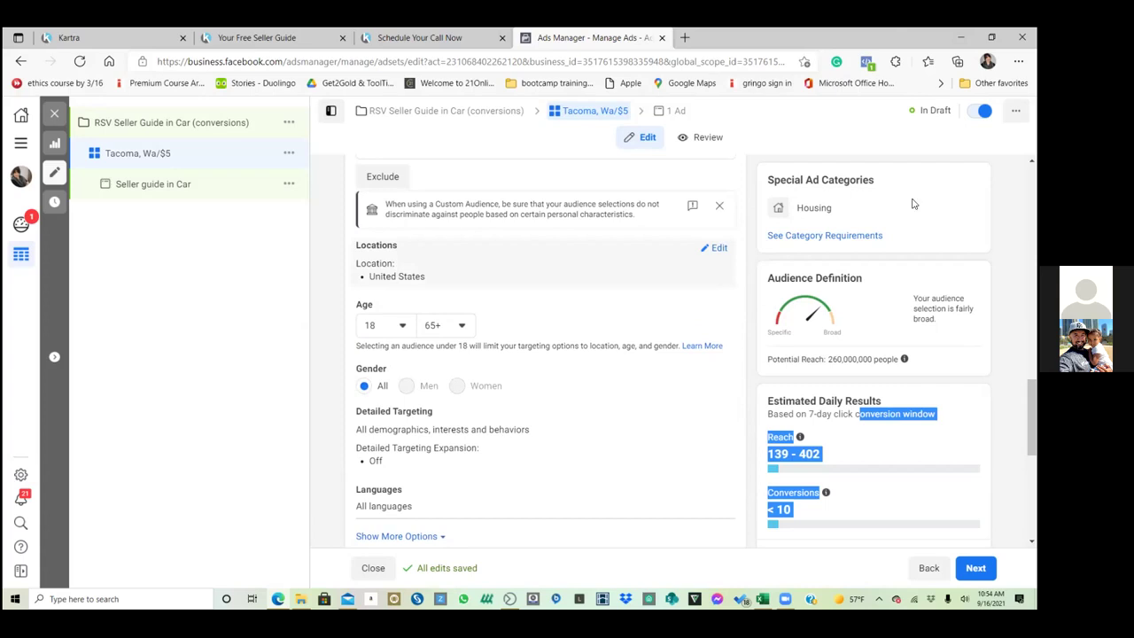
{"action": "scroll", "coordinate": [684, 477], "scroll_direction": "down", "scroll_amount": 2}
{"action": "scroll", "coordinate": [684, 476], "scroll_direction": "down", "scroll_amount": 3}
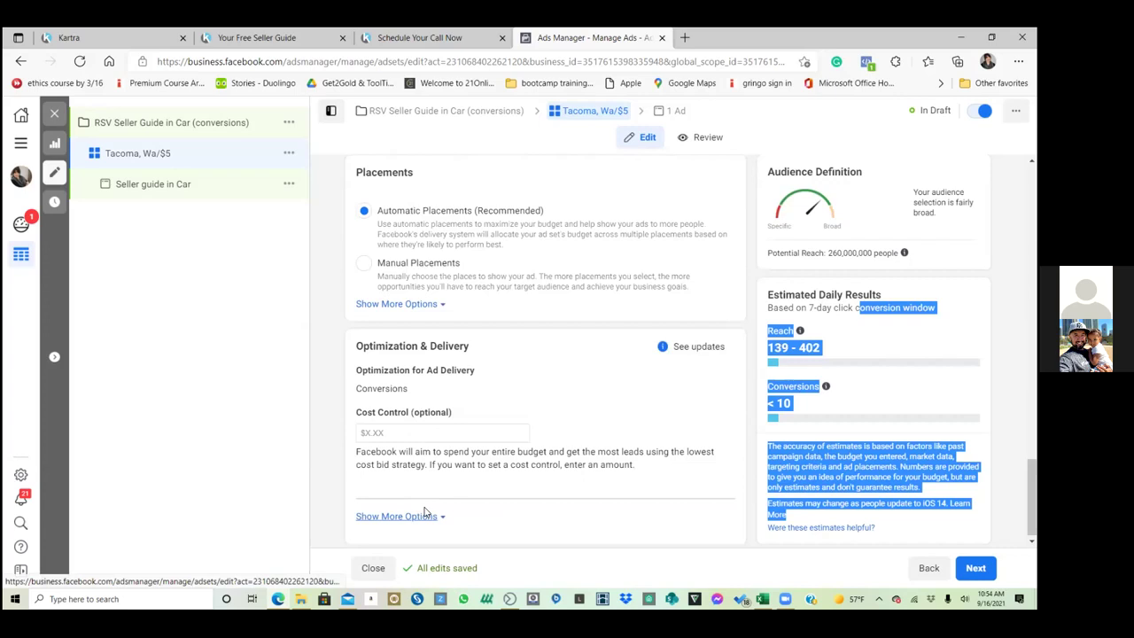
{"action": "left_click", "coordinate": [975, 568]}
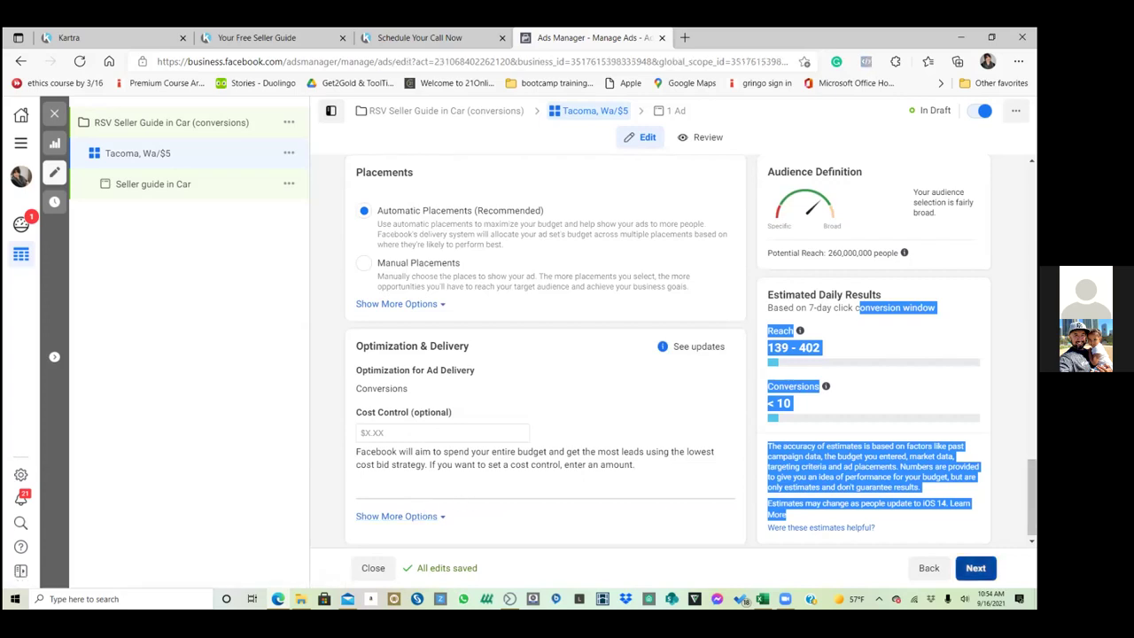
{"action": "left_click", "coordinate": [925, 570]}
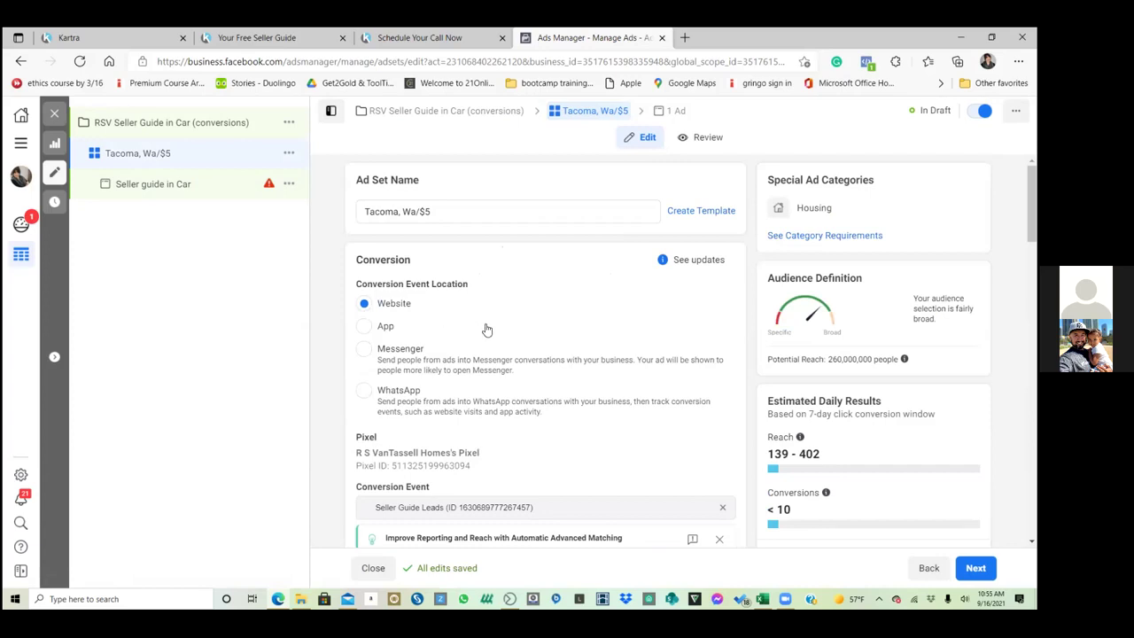
- Edit the audience locations and remove United States from the targeted locations
{"action": "scroll", "coordinate": [486, 330], "scroll_direction": "down", "scroll_amount": 2}
{"action": "scroll", "coordinate": [486, 330], "scroll_direction": "down", "scroll_amount": 5}
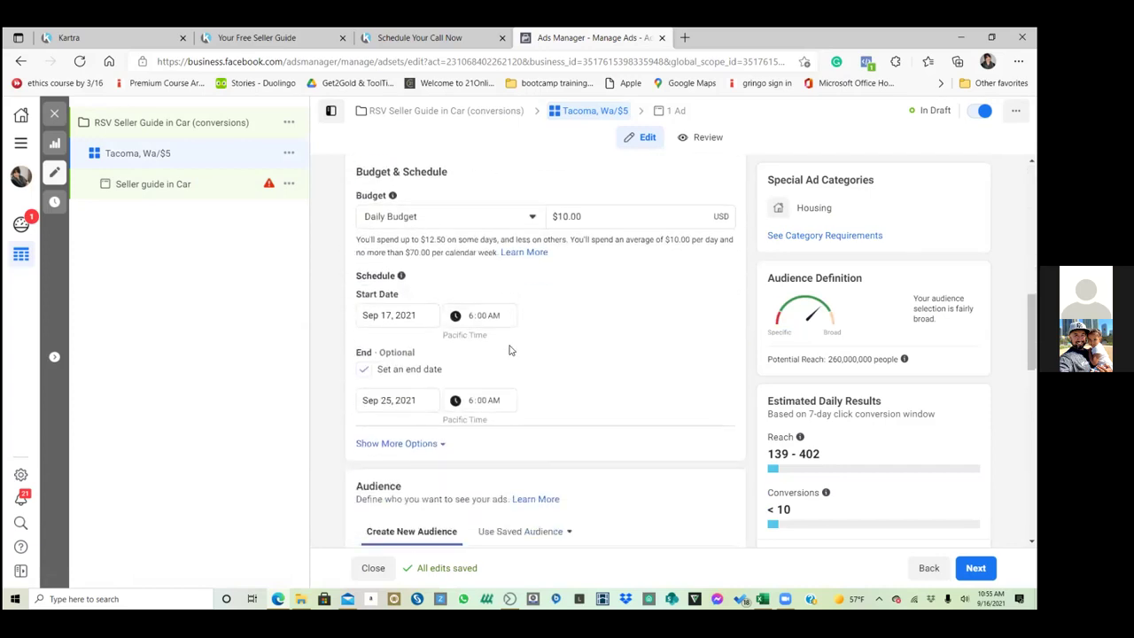
{"action": "scroll", "coordinate": [515, 359], "scroll_direction": "down", "scroll_amount": 2}
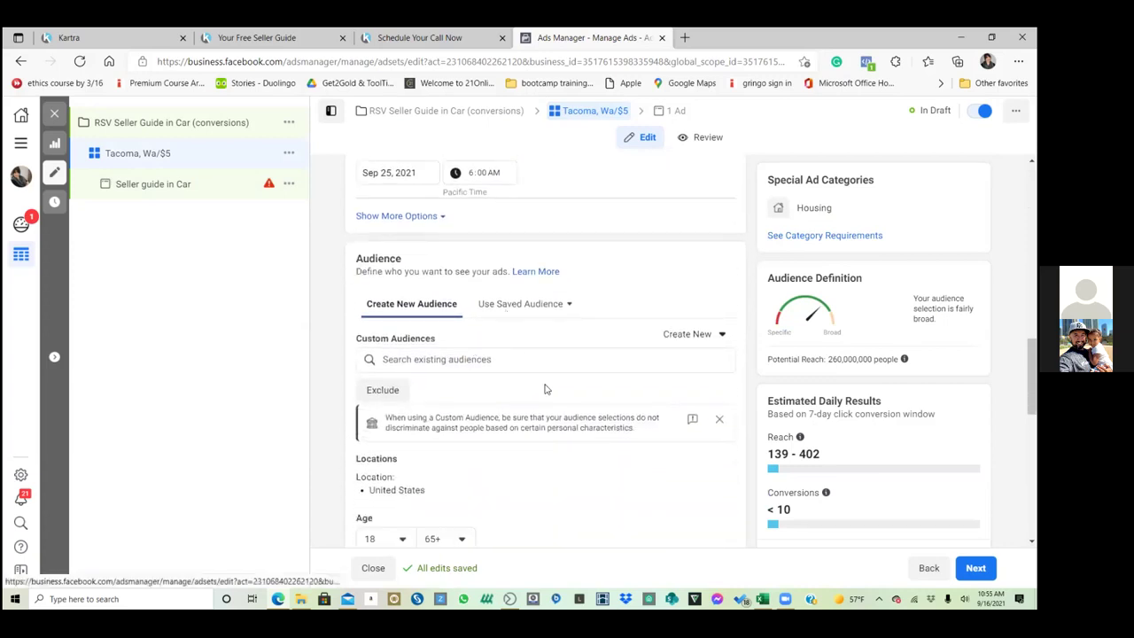
{"action": "scroll", "coordinate": [400, 420], "scroll_direction": "down", "scroll_amount": 2}
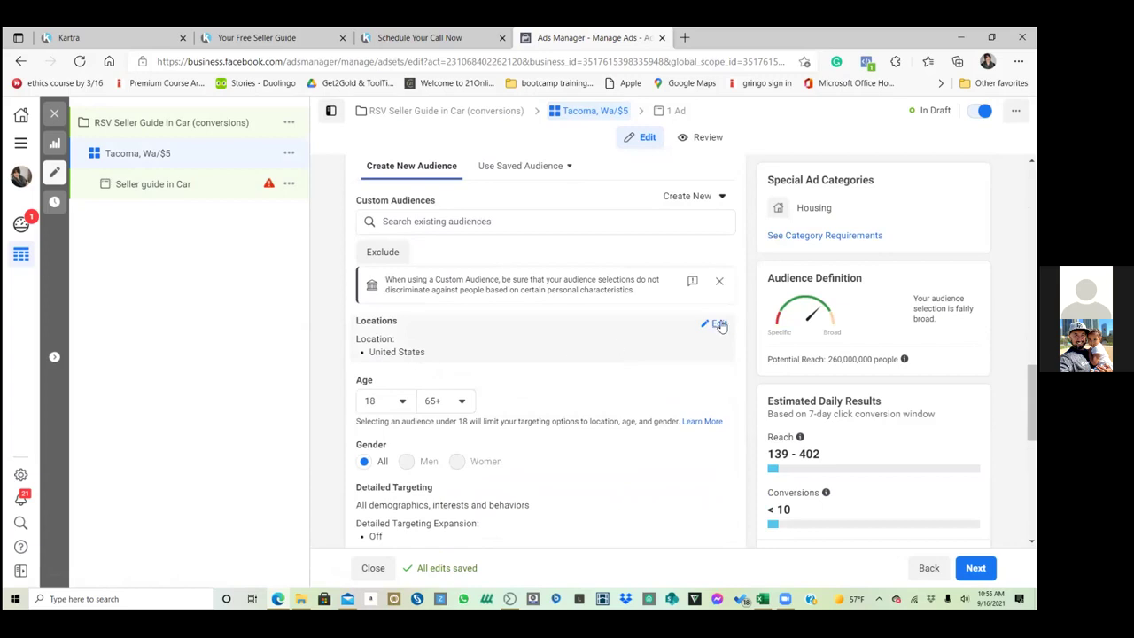
{"action": "left_click", "coordinate": [718, 324]}
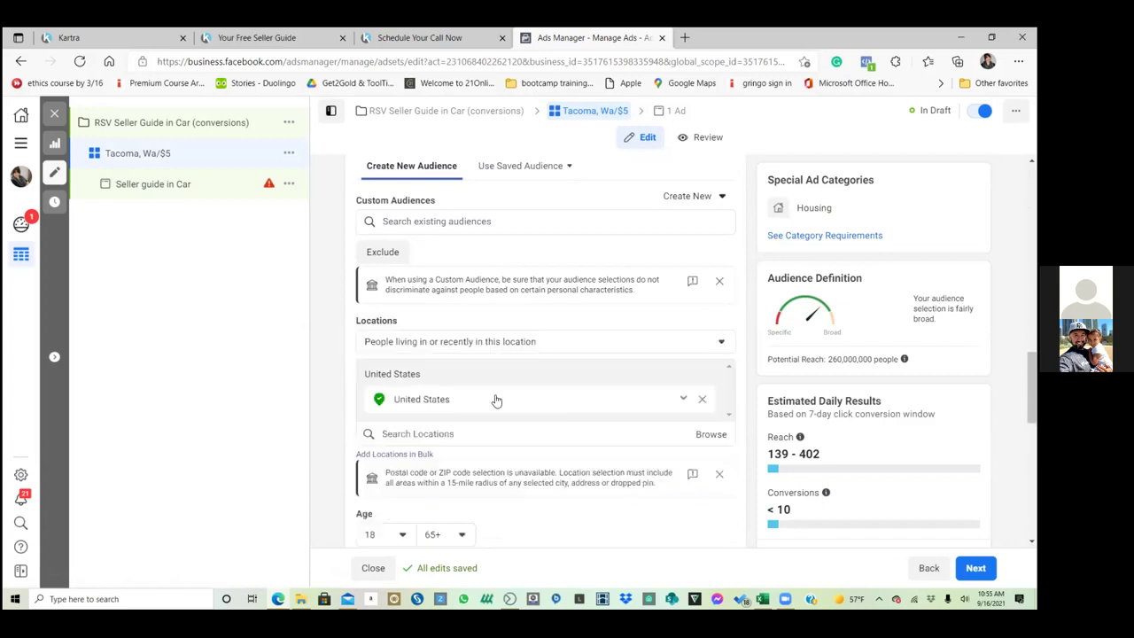
{"action": "left_click", "coordinate": [478, 344]}
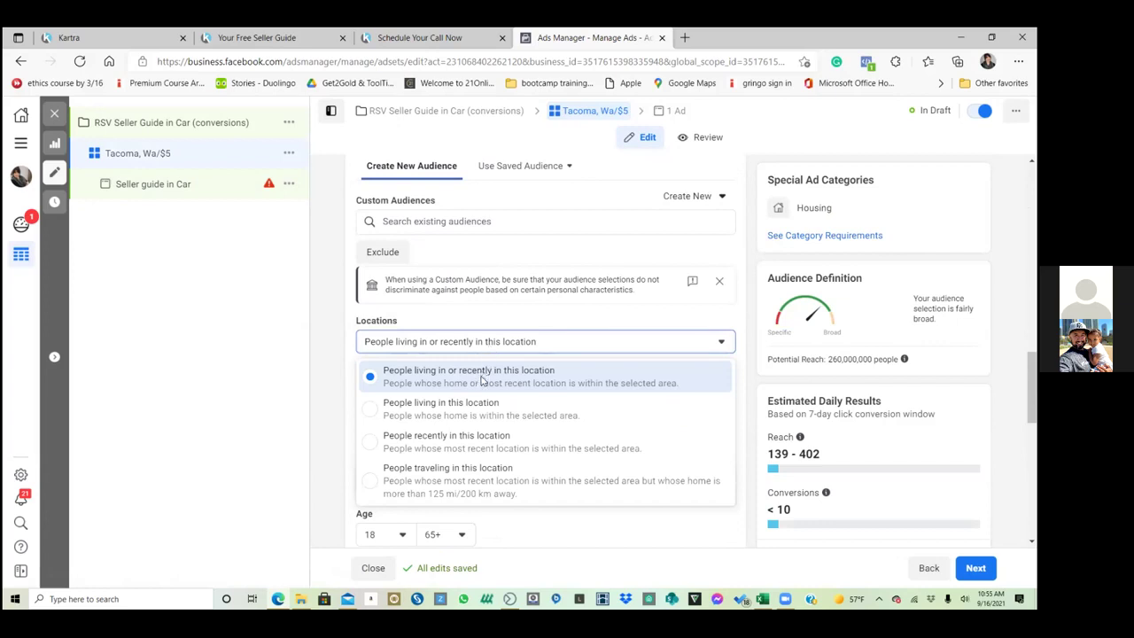
{"action": "left_click", "coordinate": [482, 376]}
{"action": "left_click", "coordinate": [701, 398]}
{"action": "left_click", "coordinate": [562, 385]}
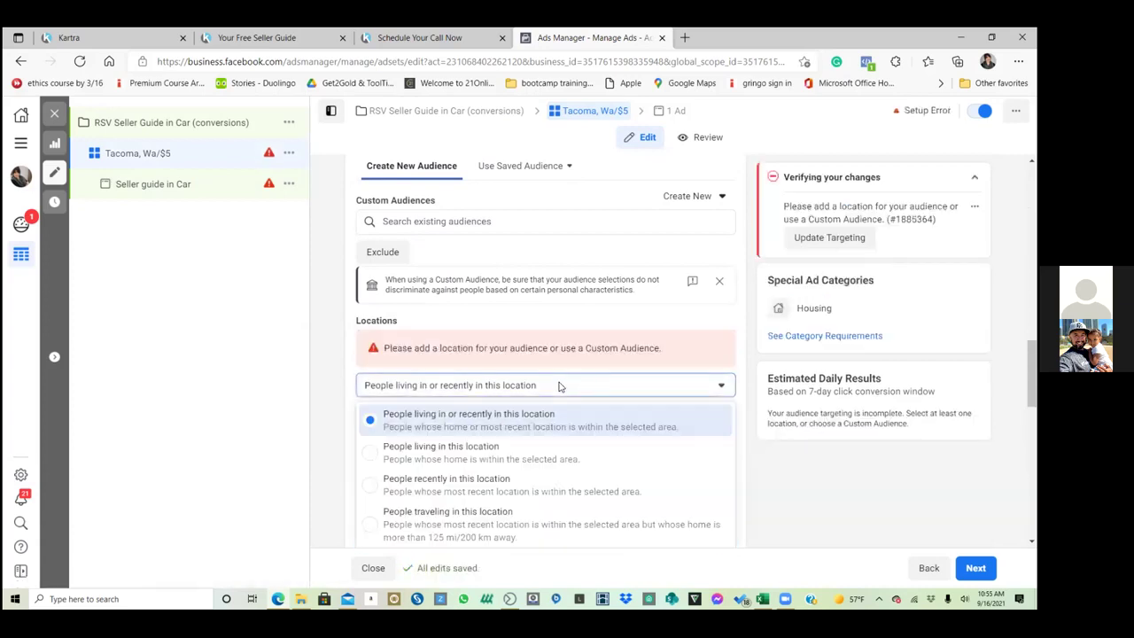
{"action": "left_click", "coordinate": [544, 424]}
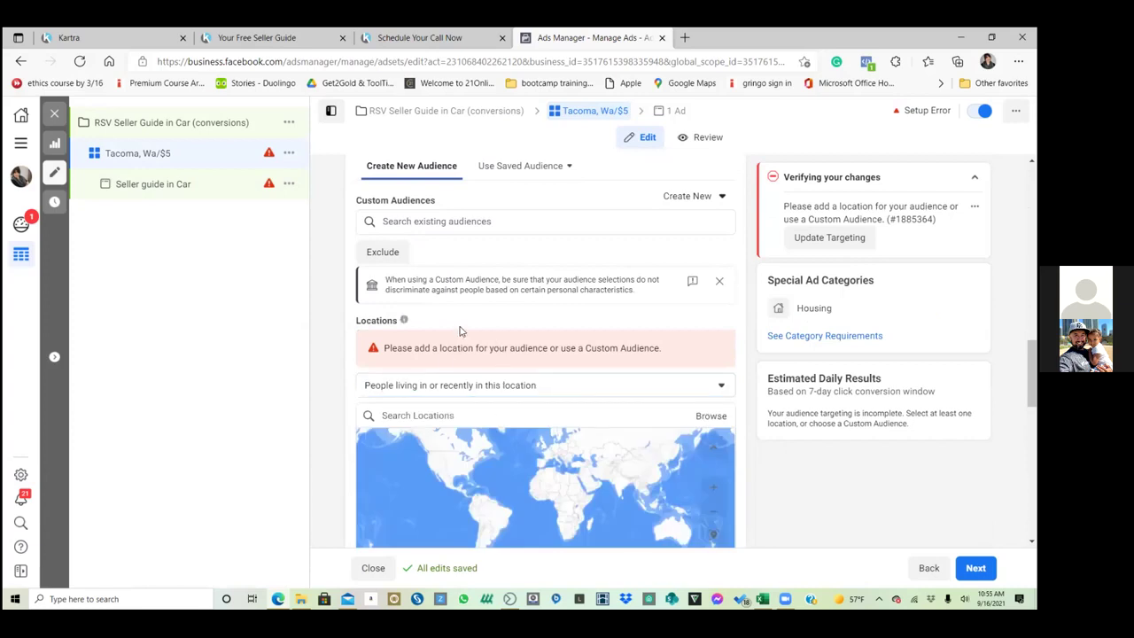
- Target people living in this location and add the city Tacoma, Washington, as the audience location
{"action": "left_click", "coordinate": [425, 416]}
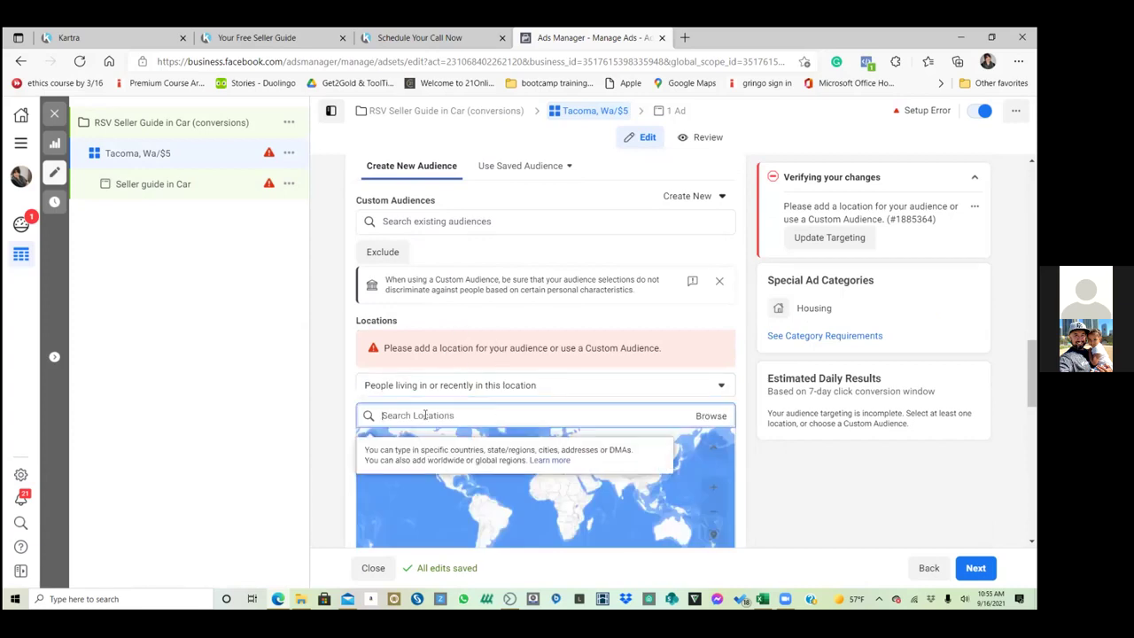
{"action": "type", "text": "Tacoma W"}
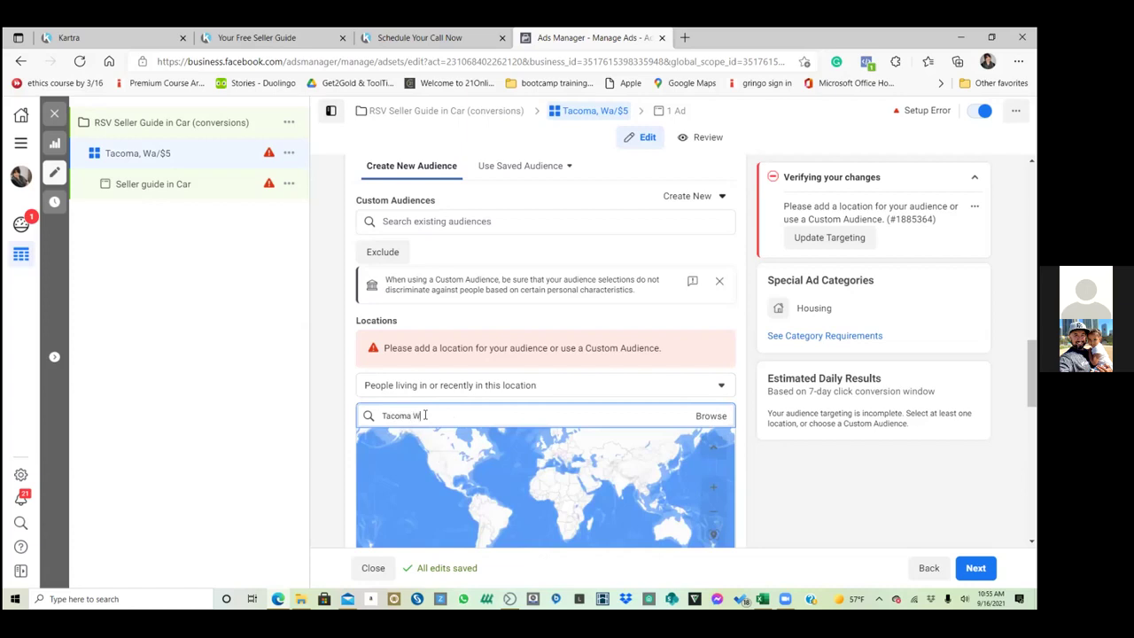
{"action": "left_click", "coordinate": [450, 392]}
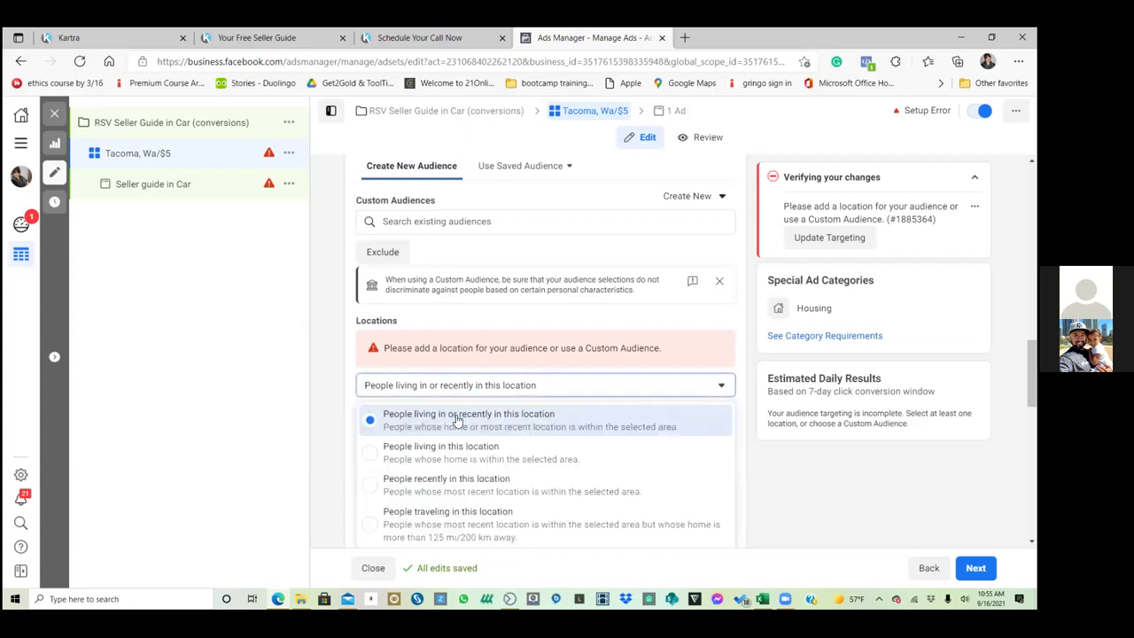
{"action": "left_click", "coordinate": [457, 420]}
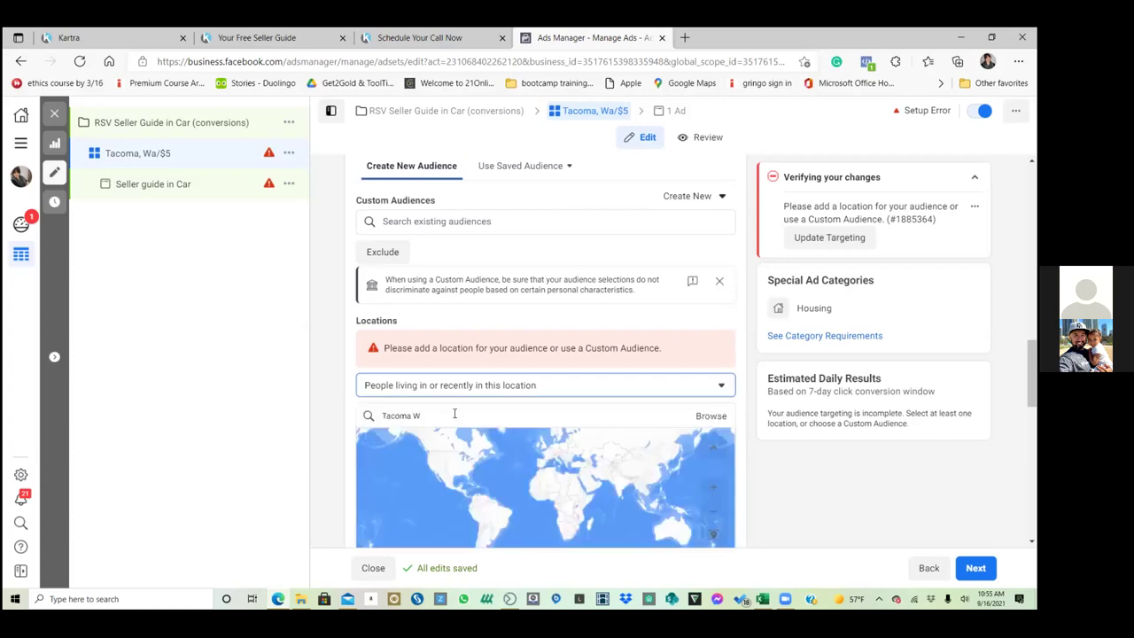
{"action": "left_click", "coordinate": [498, 387]}
{"action": "left_click", "coordinate": [469, 455]}
{"action": "triple_click", "coordinate": [436, 417]}
{"action": "left_click", "coordinate": [437, 417]}
{"action": "type", "text": "a"}
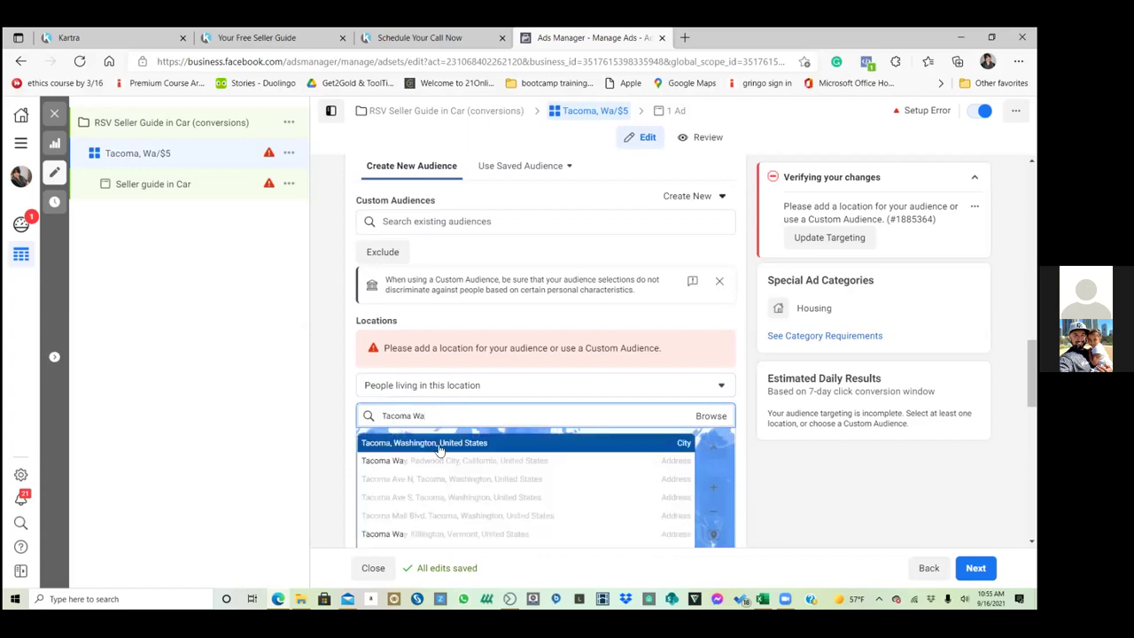
{"action": "left_click", "coordinate": [440, 445]}
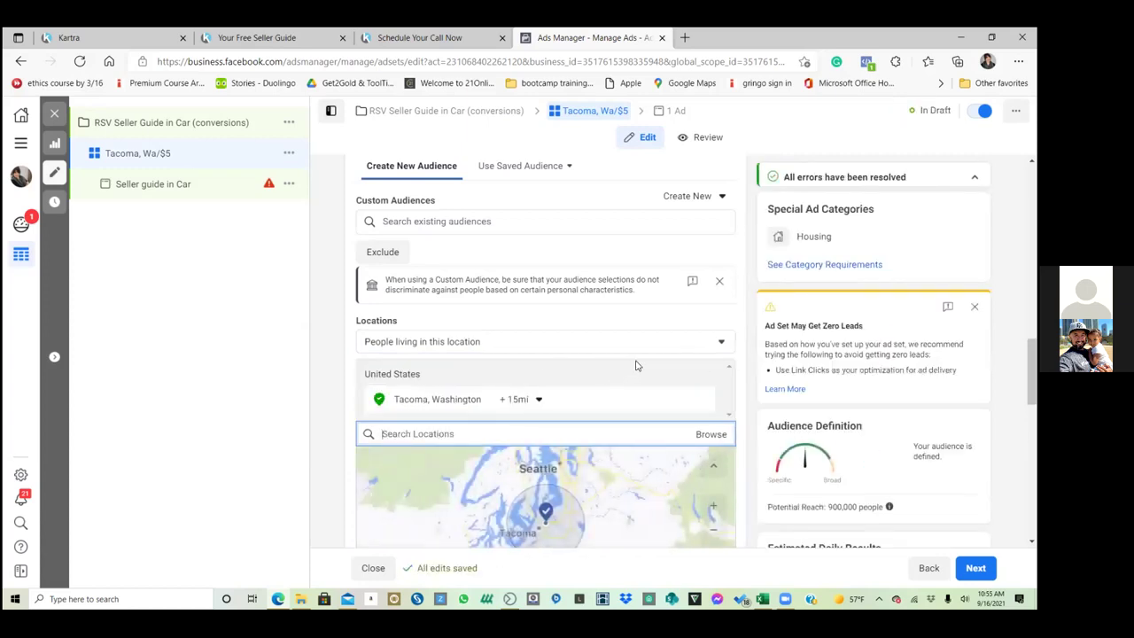
- Set the targeting radius around Tacoma, Washington, to 20 miles in the audience locations
{"action": "scroll", "coordinate": [661, 400], "scroll_direction": "down", "scroll_amount": 2}
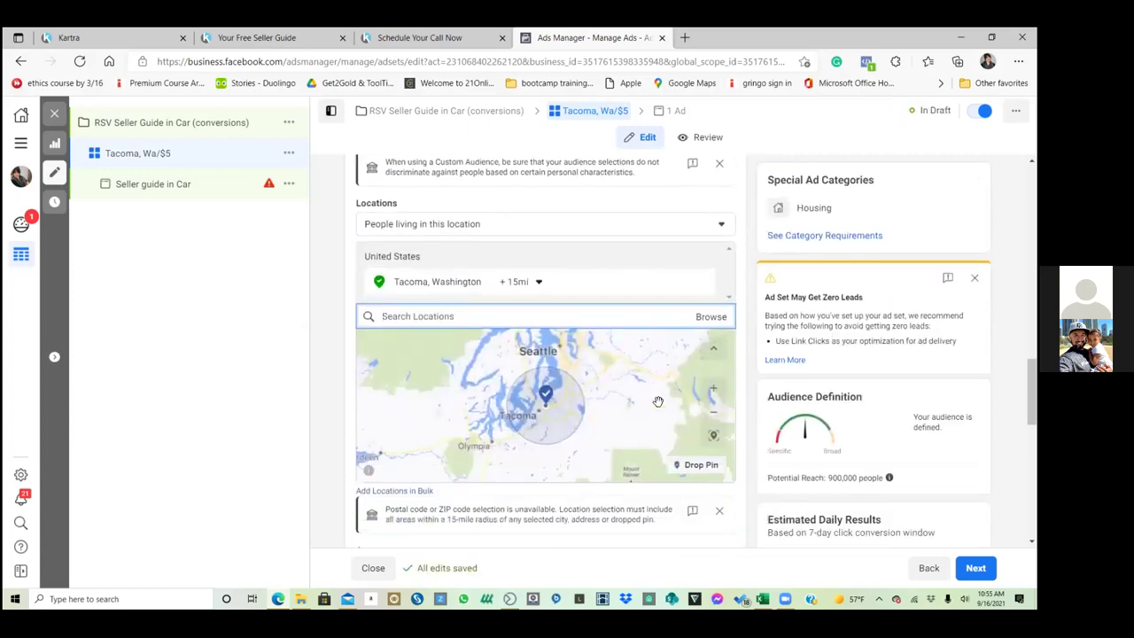
{"action": "scroll", "coordinate": [659, 401], "scroll_direction": "down", "scroll_amount": 1}
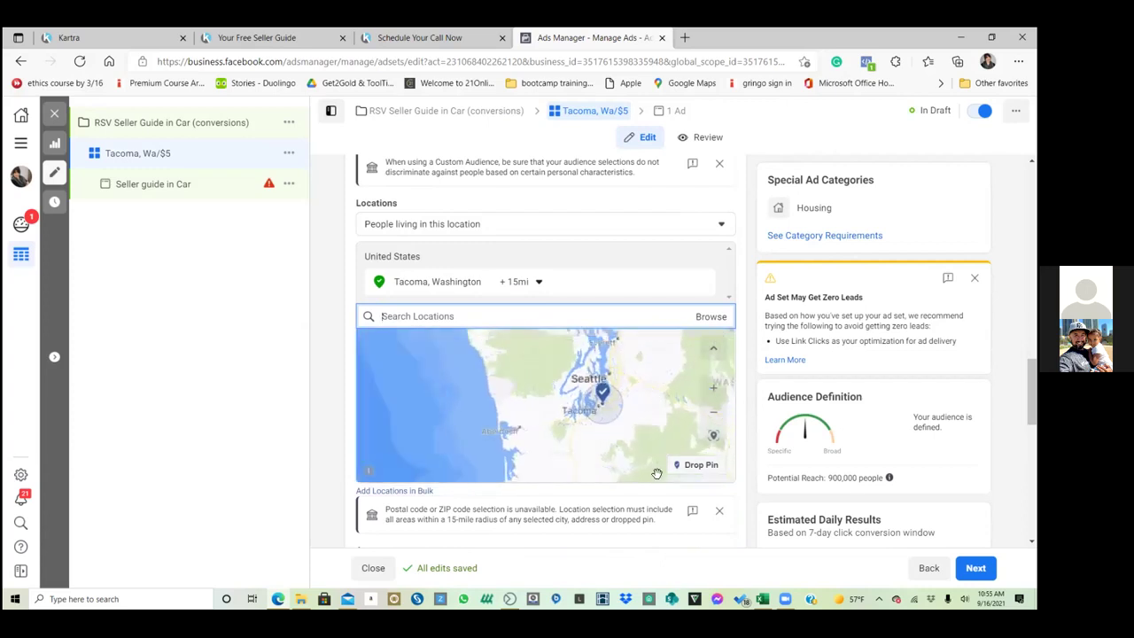
{"action": "left_click", "coordinate": [719, 394]}
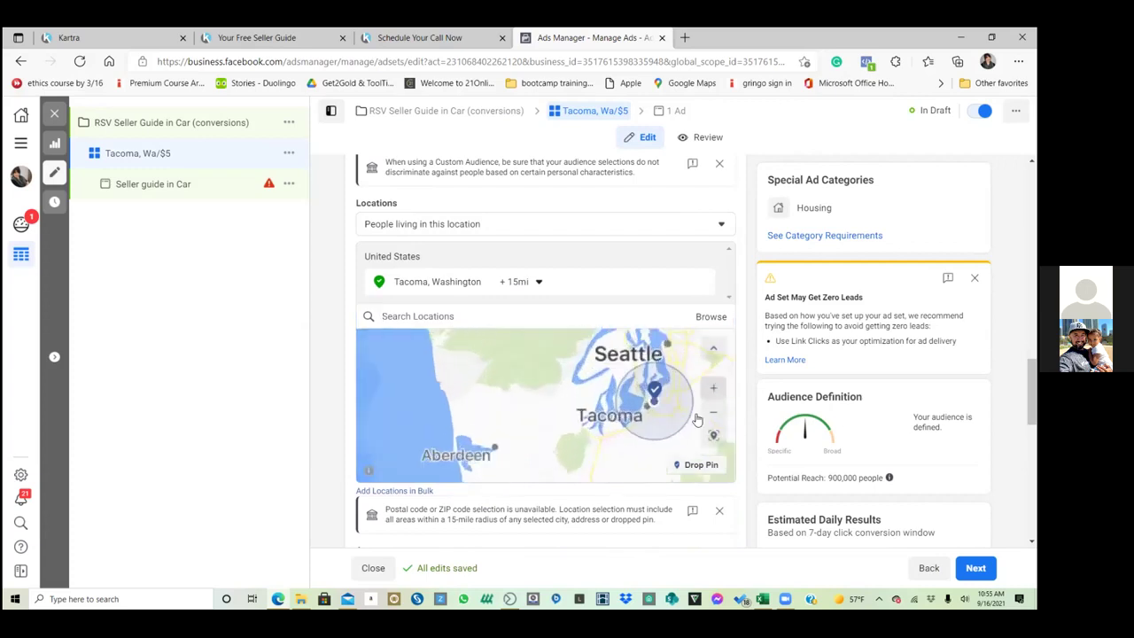
{"action": "left_click", "coordinate": [536, 283]}
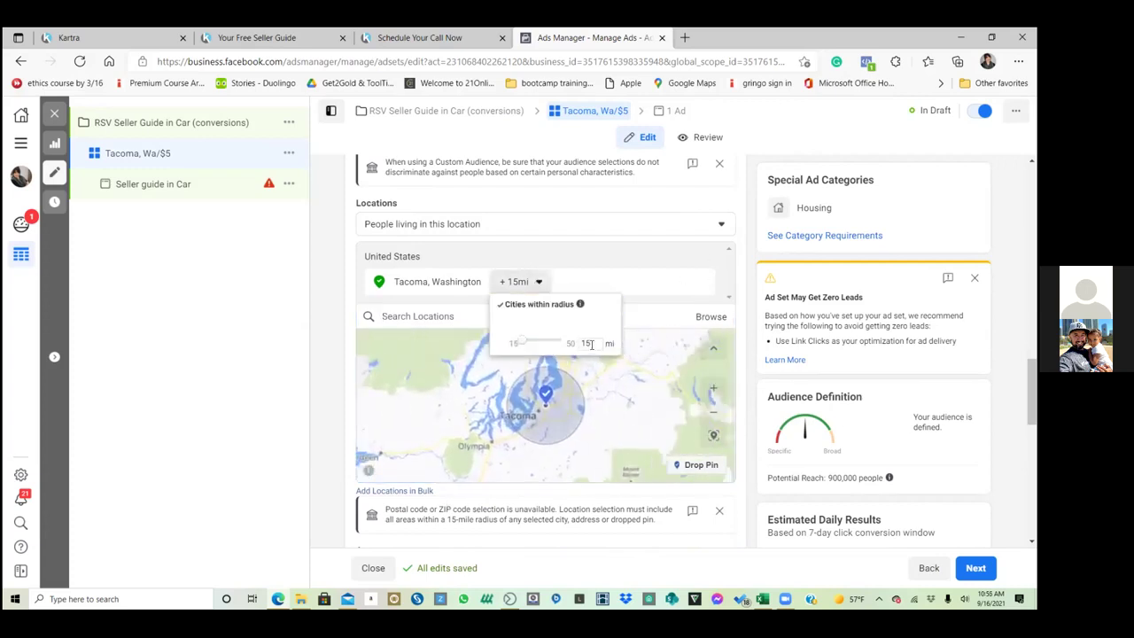
{"action": "double_click", "coordinate": [588, 343]}
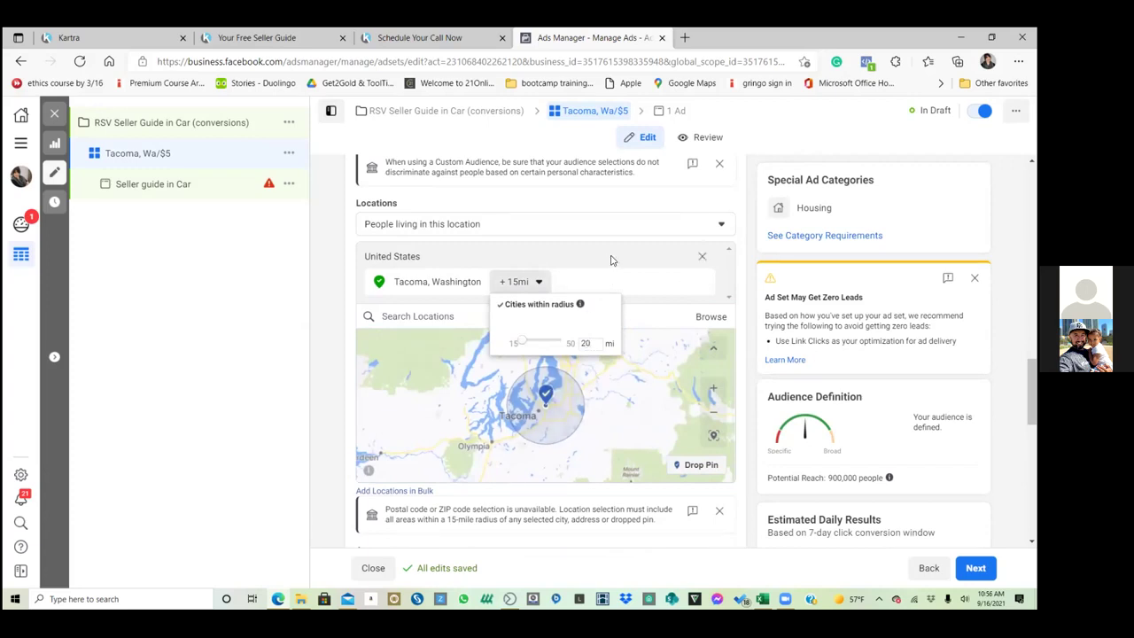
{"action": "left_click", "coordinate": [667, 318]}
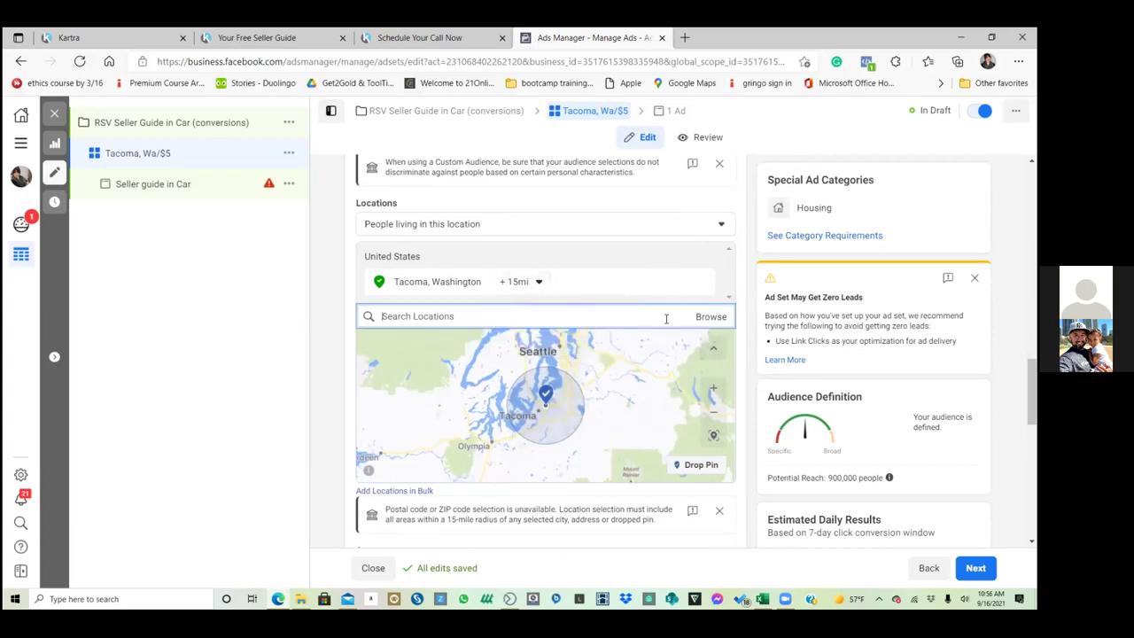
{"action": "left_click", "coordinate": [539, 282]}
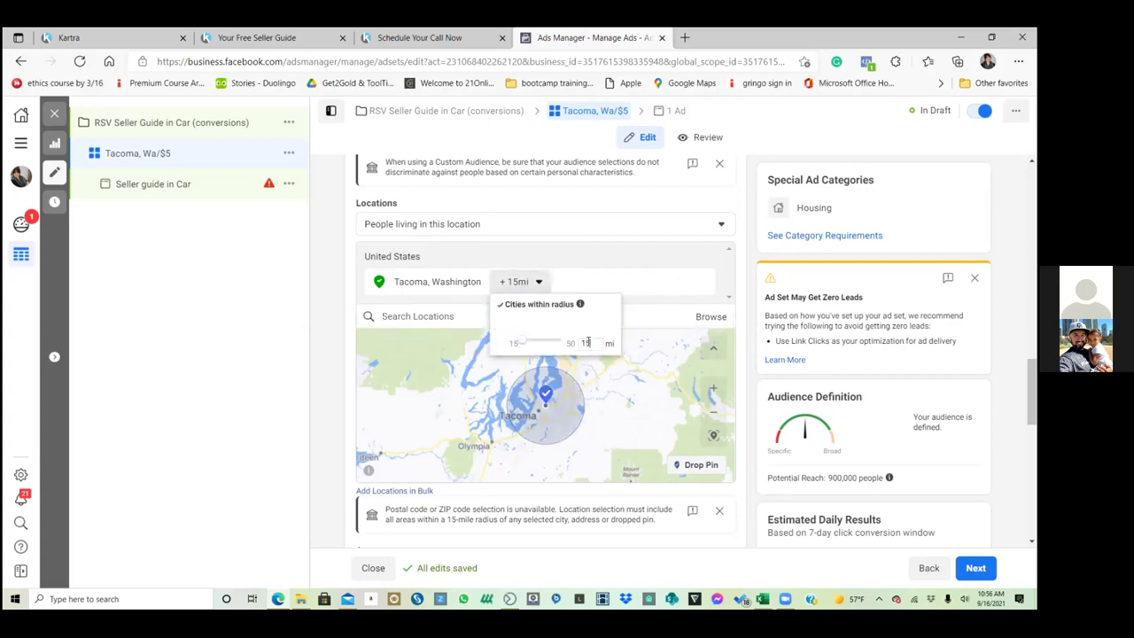
{"action": "type", "text": "20"}
{"action": "key", "text": "Return"}
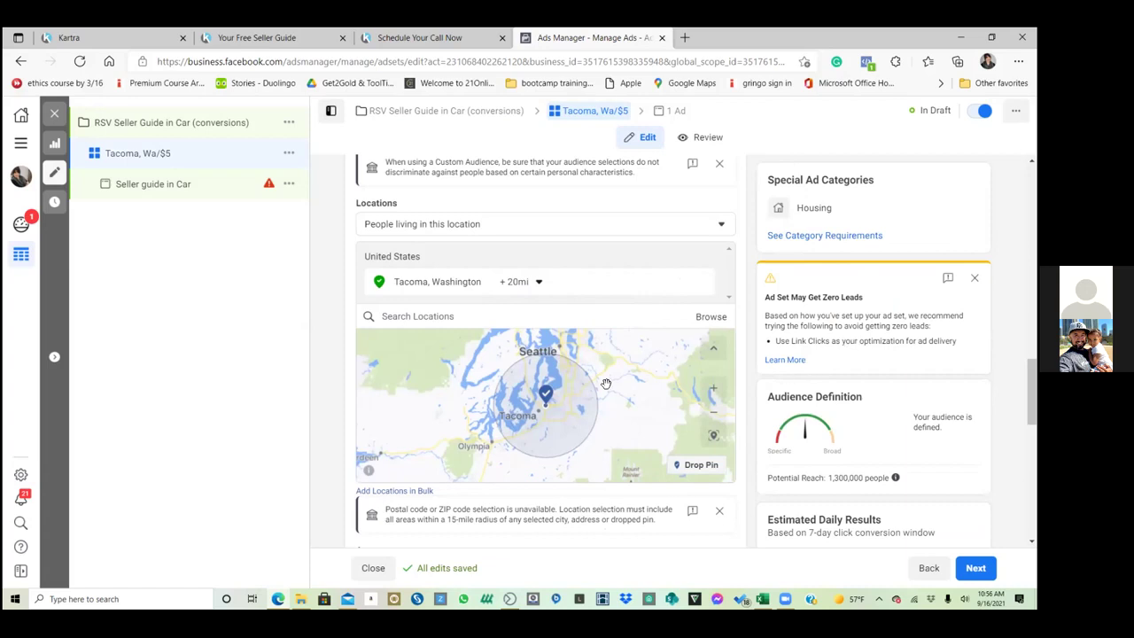
{"action": "scroll", "coordinate": [605, 395], "scroll_direction": "down", "scroll_amount": 1}
{"action": "scroll", "coordinate": [605, 396], "scroll_direction": "up", "scroll_amount": 1}
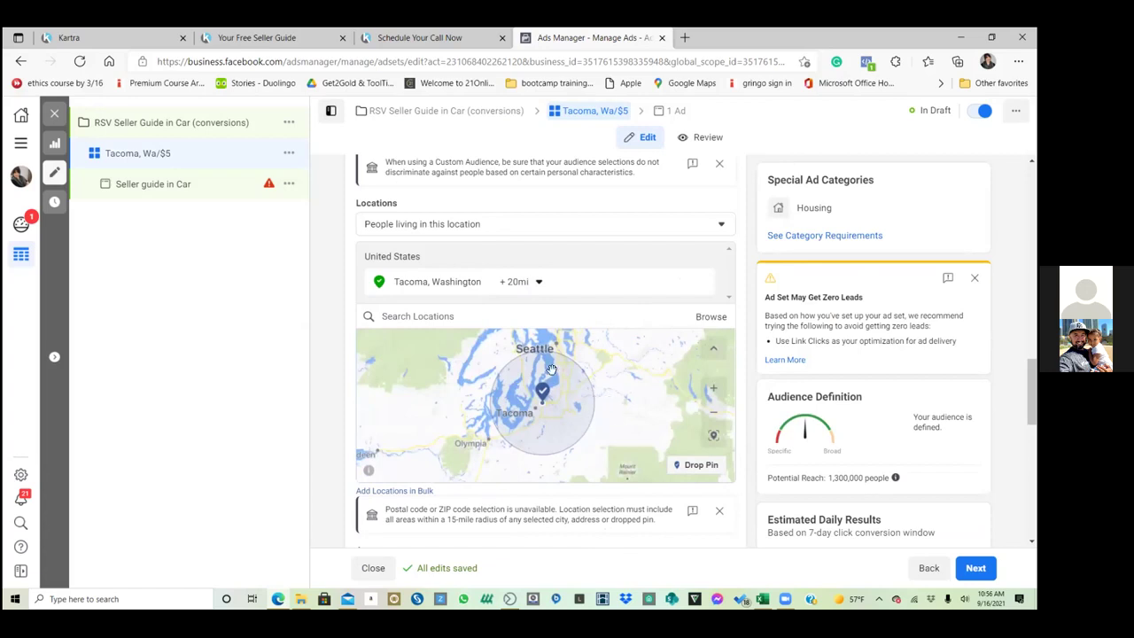
- Rename the ad set as "Tacoma, Wa/$10/20miles" to match its budget and targeting radius
{"action": "scroll", "coordinate": [358, 240], "scroll_direction": "up", "scroll_amount": 1}
{"action": "scroll", "coordinate": [358, 240], "scroll_direction": "up", "scroll_amount": 8}
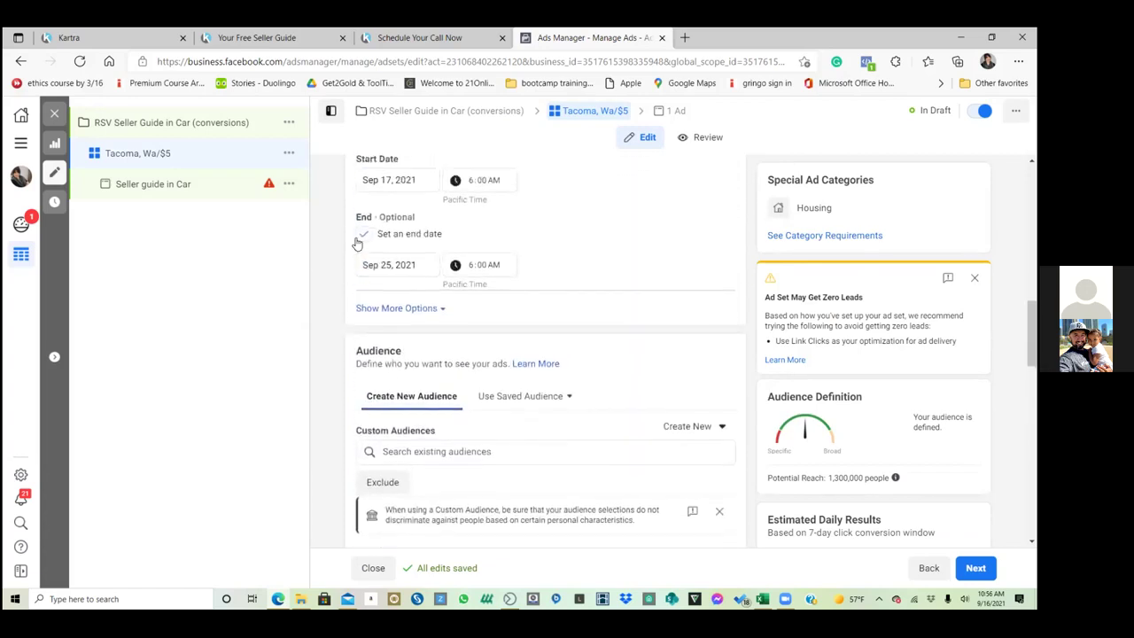
{"action": "scroll", "coordinate": [373, 247], "scroll_direction": "up", "scroll_amount": 1}
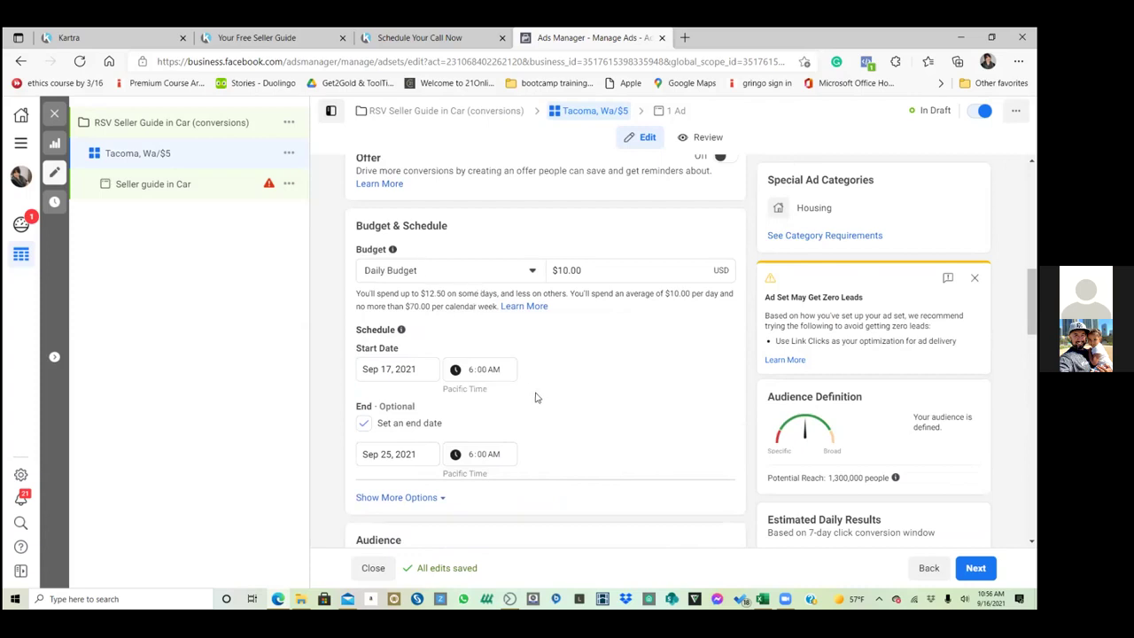
{"action": "scroll", "coordinate": [554, 391], "scroll_direction": "down", "scroll_amount": 2}
{"action": "scroll", "coordinate": [554, 391], "scroll_direction": "up", "scroll_amount": 10}
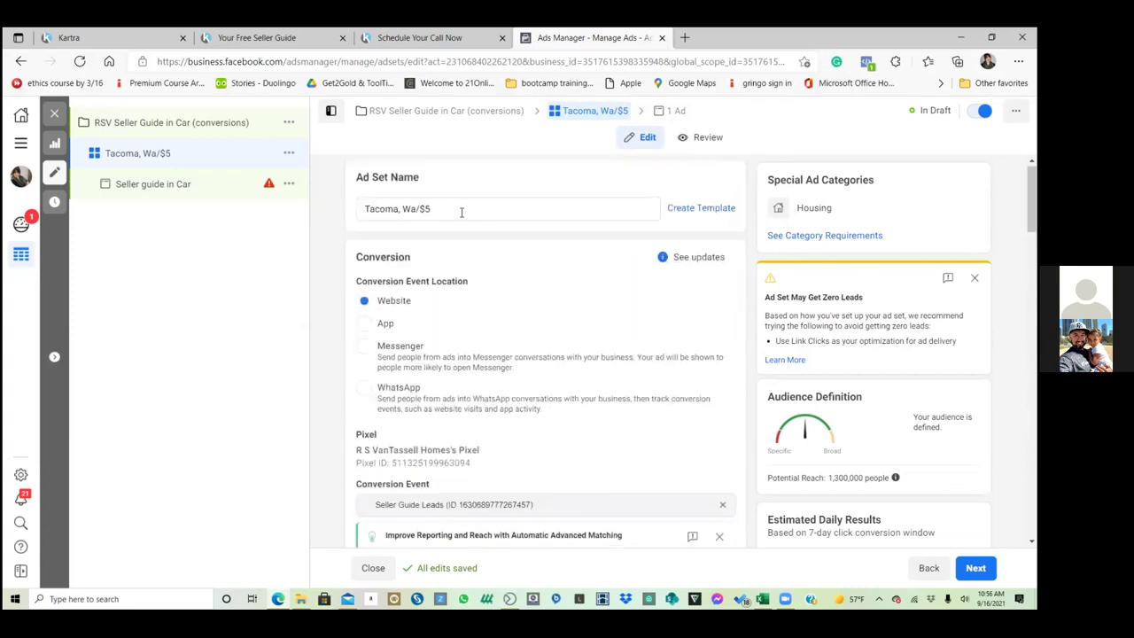
{"action": "left_click", "coordinate": [435, 211]}
{"action": "key", "text": "BackSpace"}
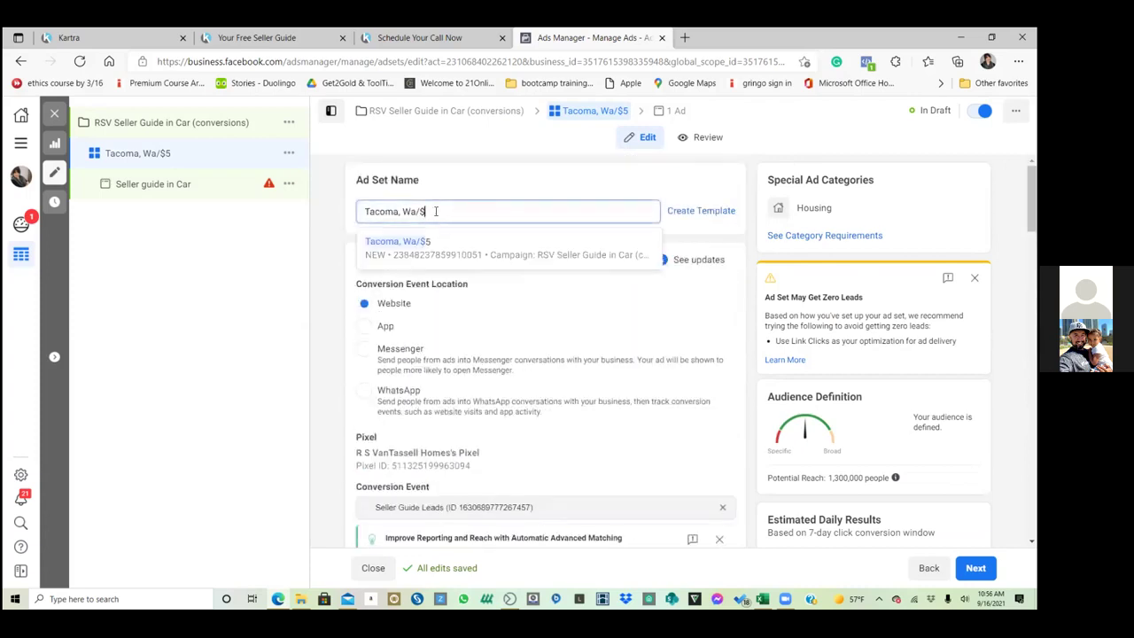
{"action": "type", "text": "10"}
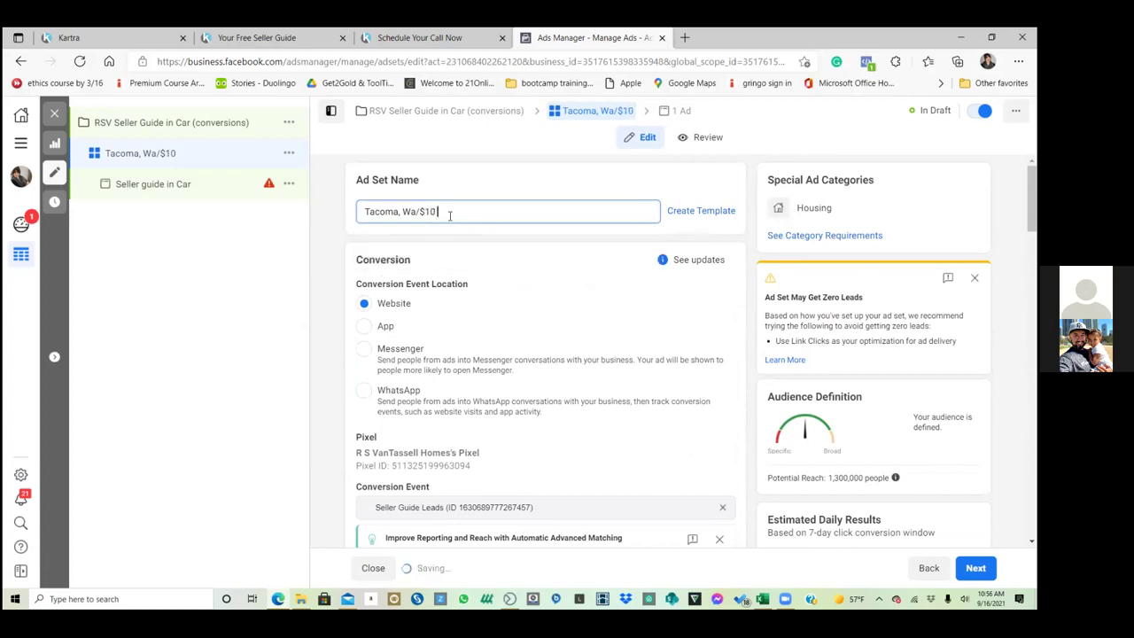
{"action": "type", "text": "/20m"}
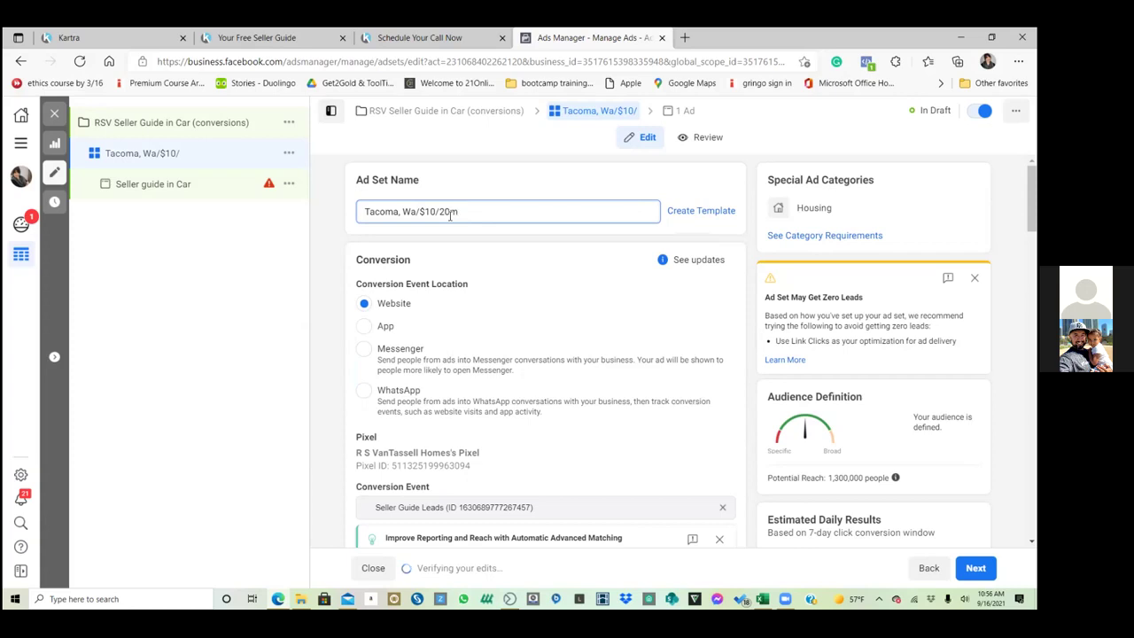
{"action": "type", "text": "iles"}
- Edit the audience languages and add English (All) as the targeted language
{"action": "scroll", "coordinate": [611, 288], "scroll_direction": "down", "scroll_amount": 1}
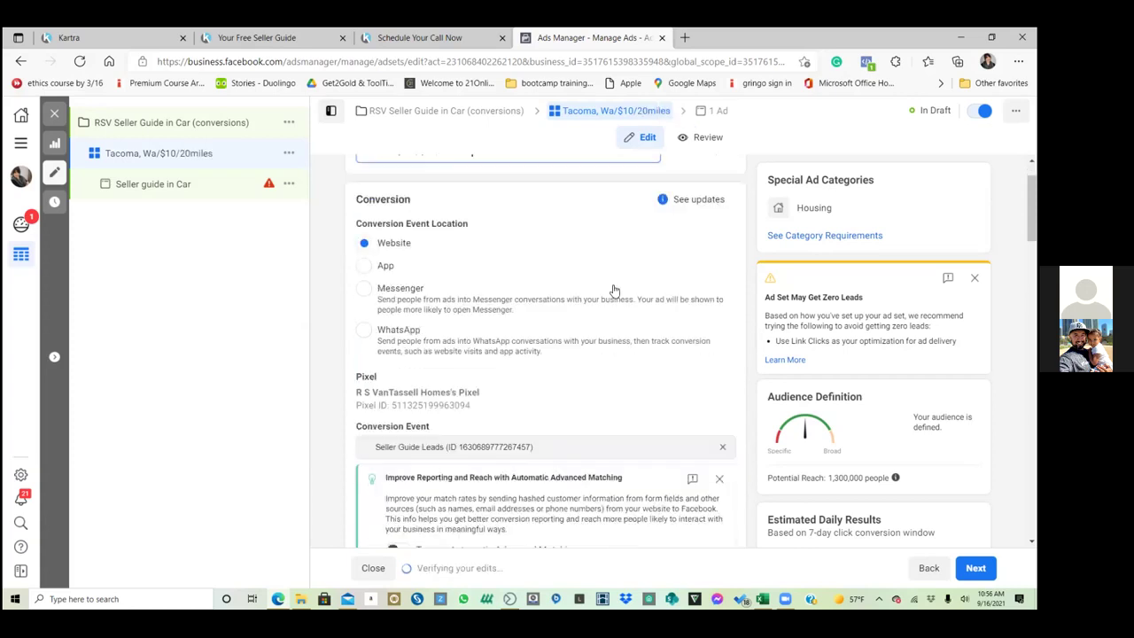
{"action": "scroll", "coordinate": [629, 301], "scroll_direction": "down", "scroll_amount": 3}
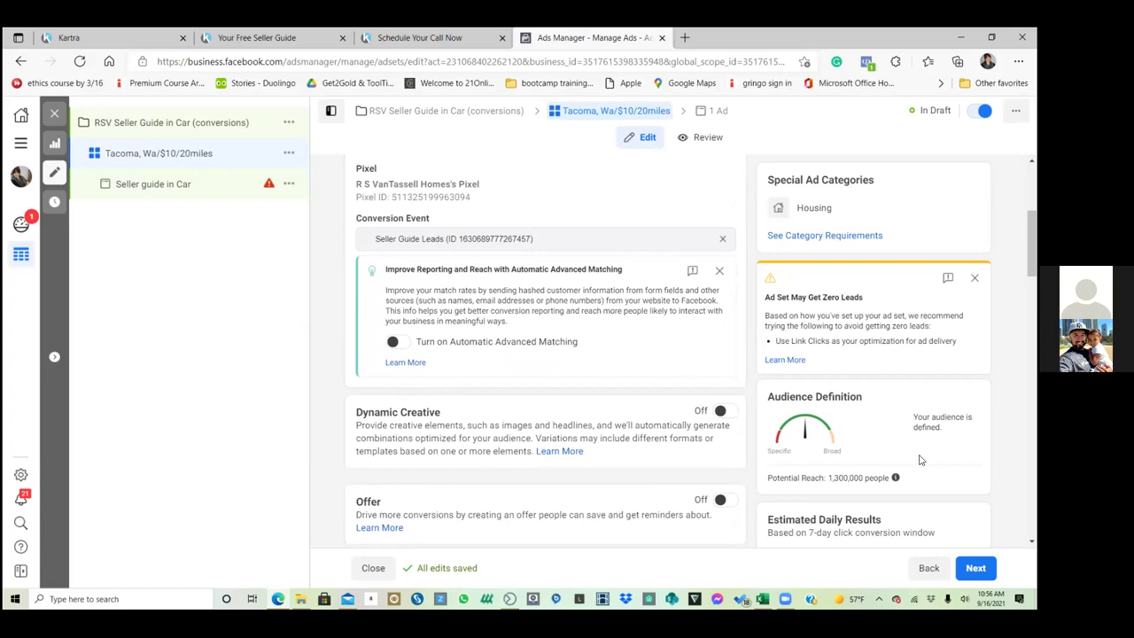
{"action": "scroll", "coordinate": [607, 469], "scroll_direction": "down", "scroll_amount": 4}
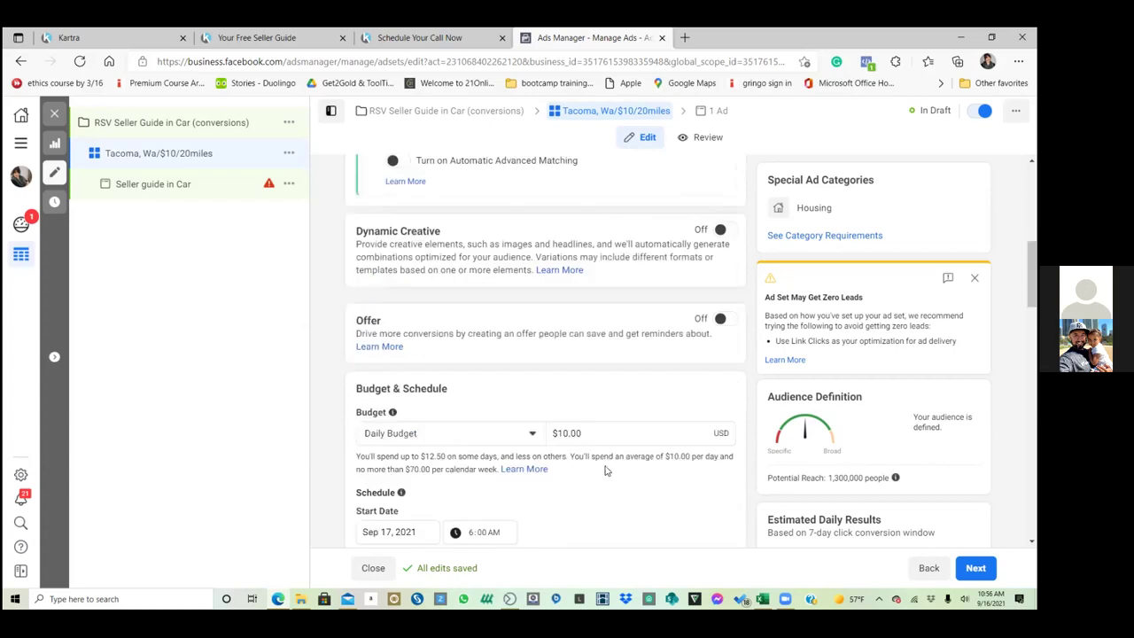
{"action": "scroll", "coordinate": [642, 484], "scroll_direction": "down", "scroll_amount": 7}
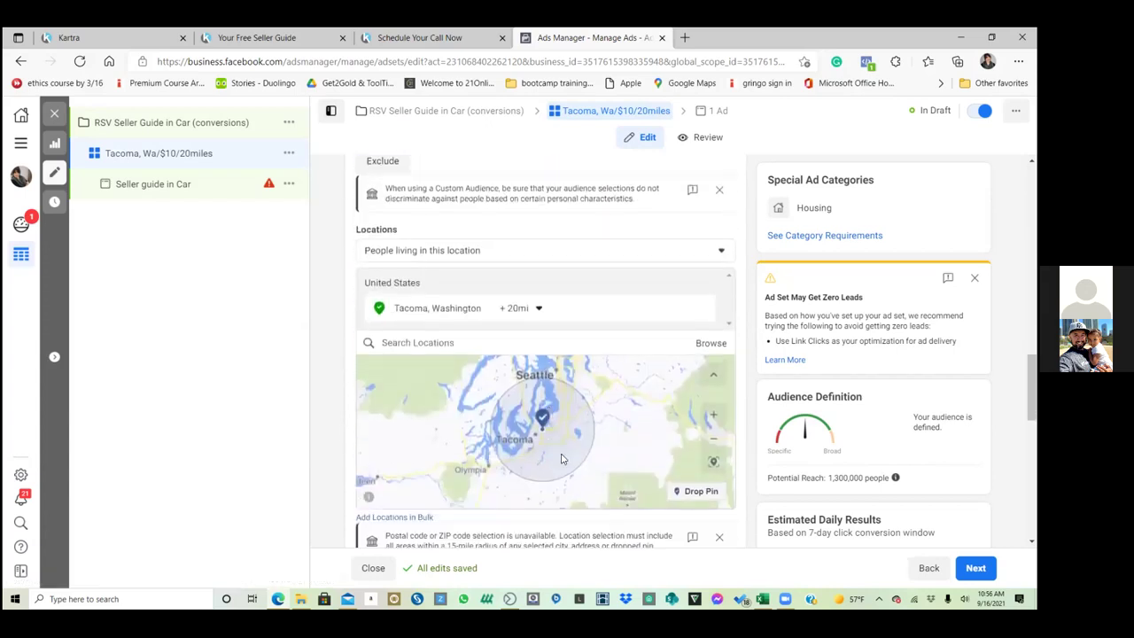
{"action": "scroll", "coordinate": [602, 471], "scroll_direction": "down", "scroll_amount": 4}
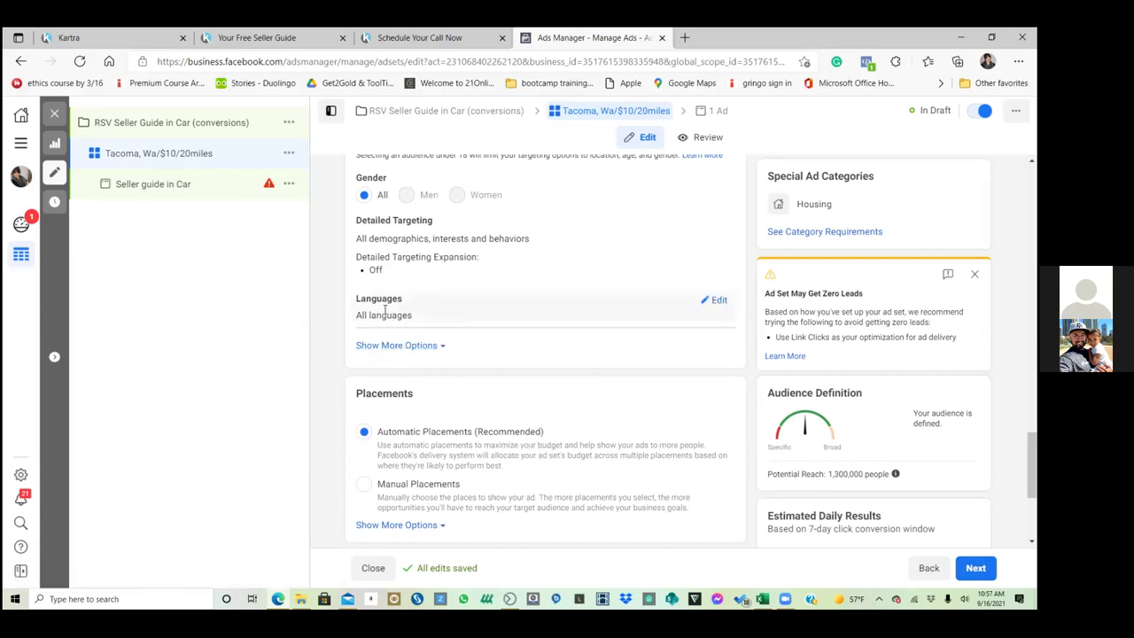
{"action": "left_click", "coordinate": [718, 302]}
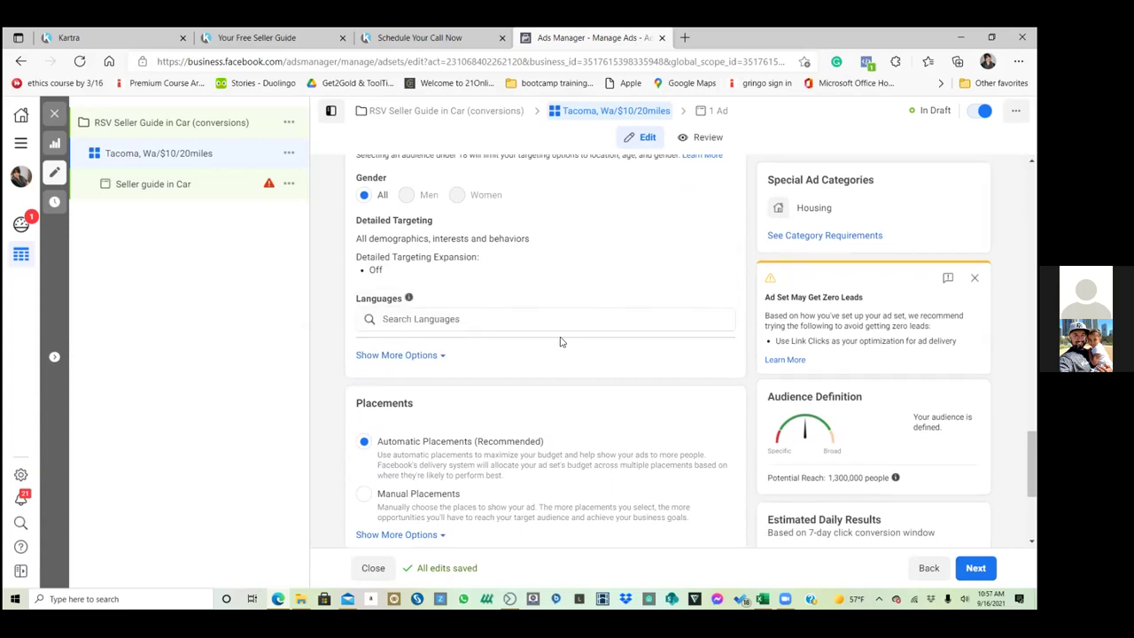
{"action": "type", "text": "engl"}
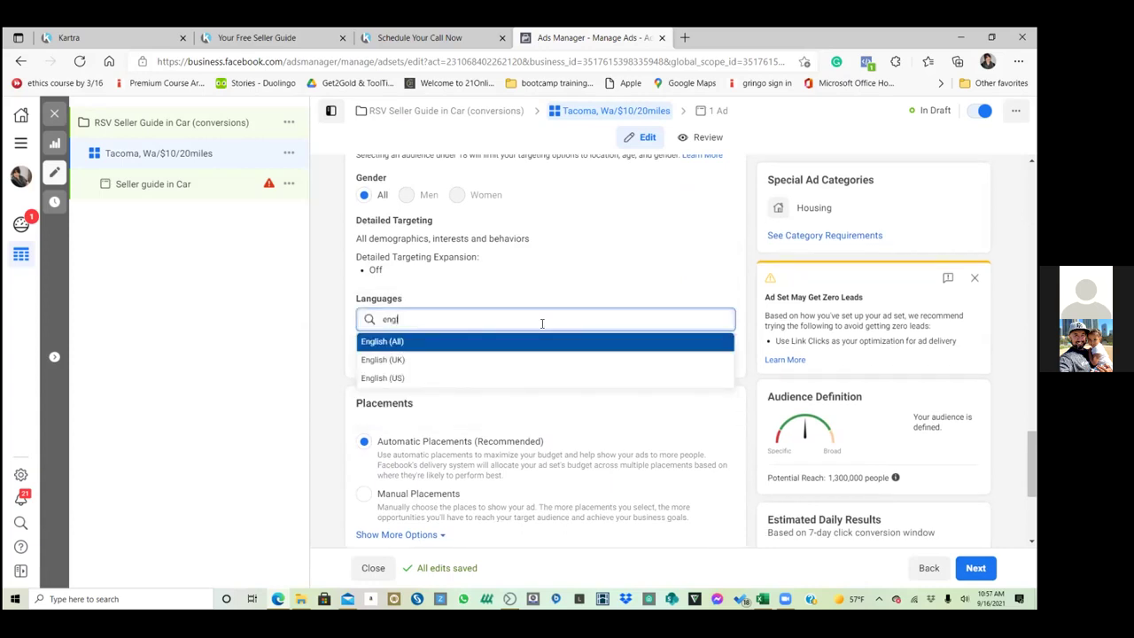
{"action": "left_click", "coordinate": [491, 345]}
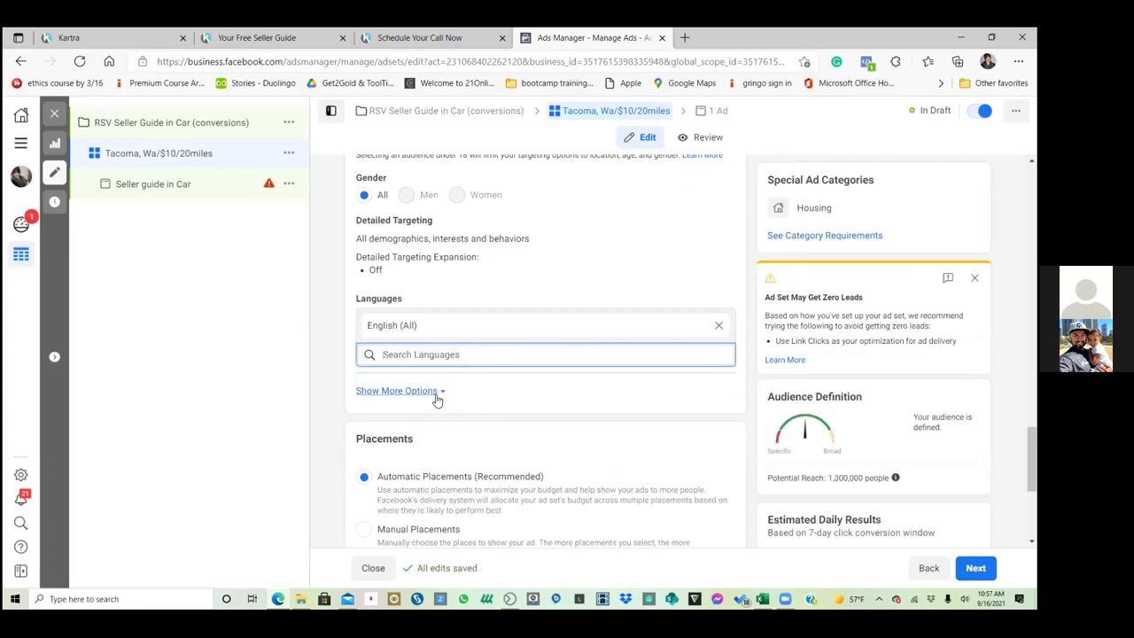
- Continue to the Seller guide in Car ad and choose rsvsellshomes as its Instagram account
{"action": "scroll", "coordinate": [438, 396], "scroll_direction": "down", "scroll_amount": 2}
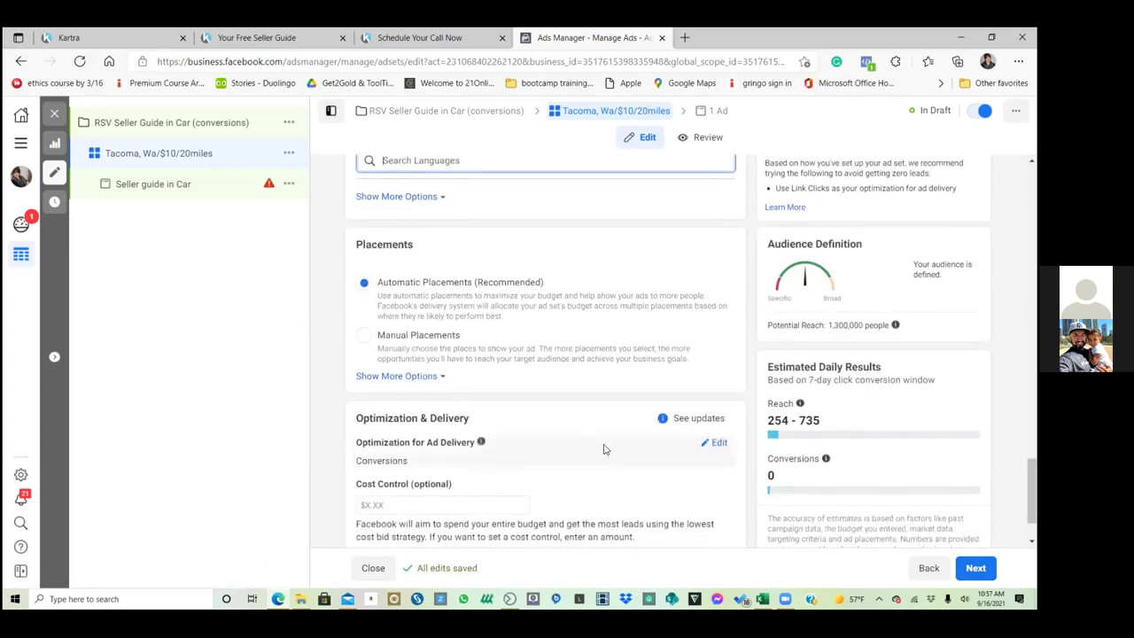
{"action": "scroll", "coordinate": [627, 463], "scroll_direction": "down", "scroll_amount": 1}
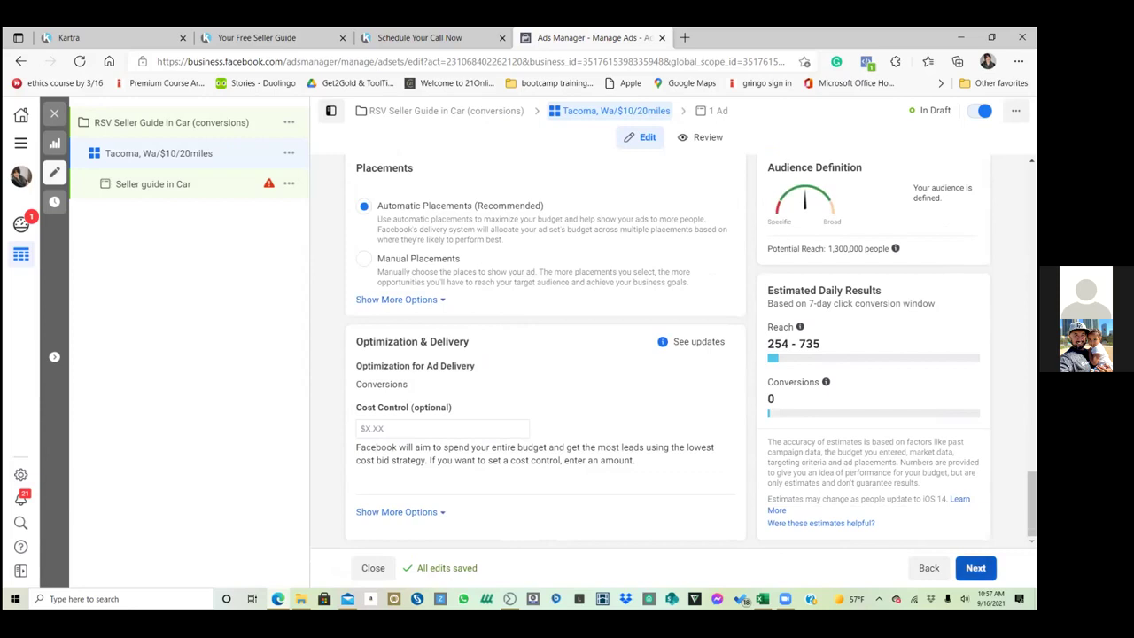
{"action": "left_click", "coordinate": [976, 569]}
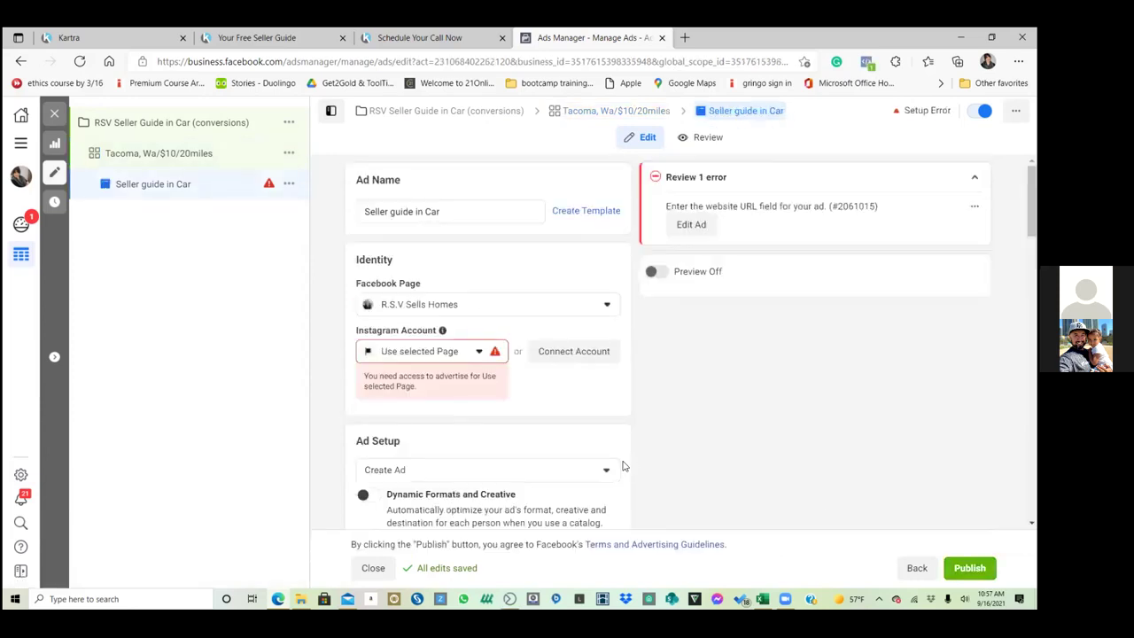
{"action": "left_click", "coordinate": [579, 354]}
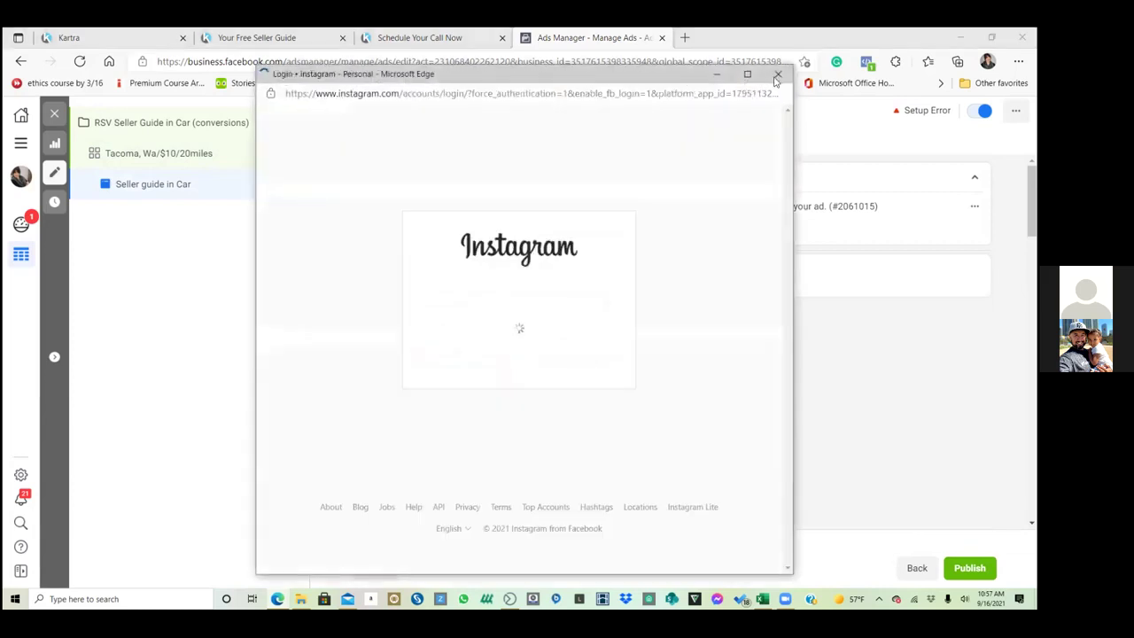
{"action": "left_click", "coordinate": [776, 78]}
{"action": "left_click", "coordinate": [493, 353]}
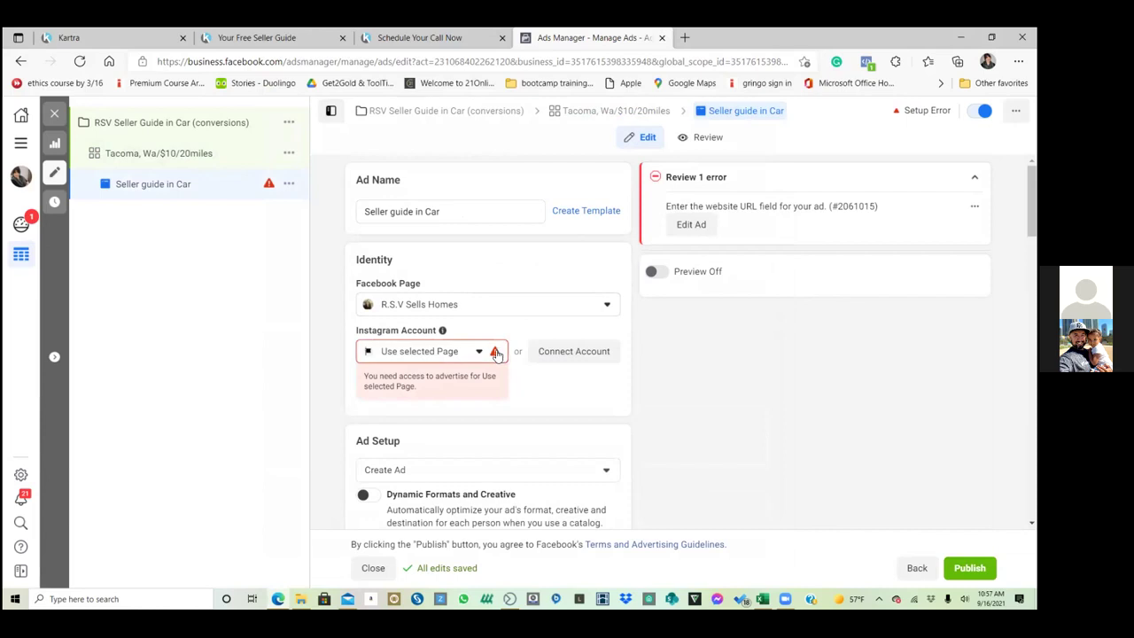
{"action": "left_click", "coordinate": [468, 406]}
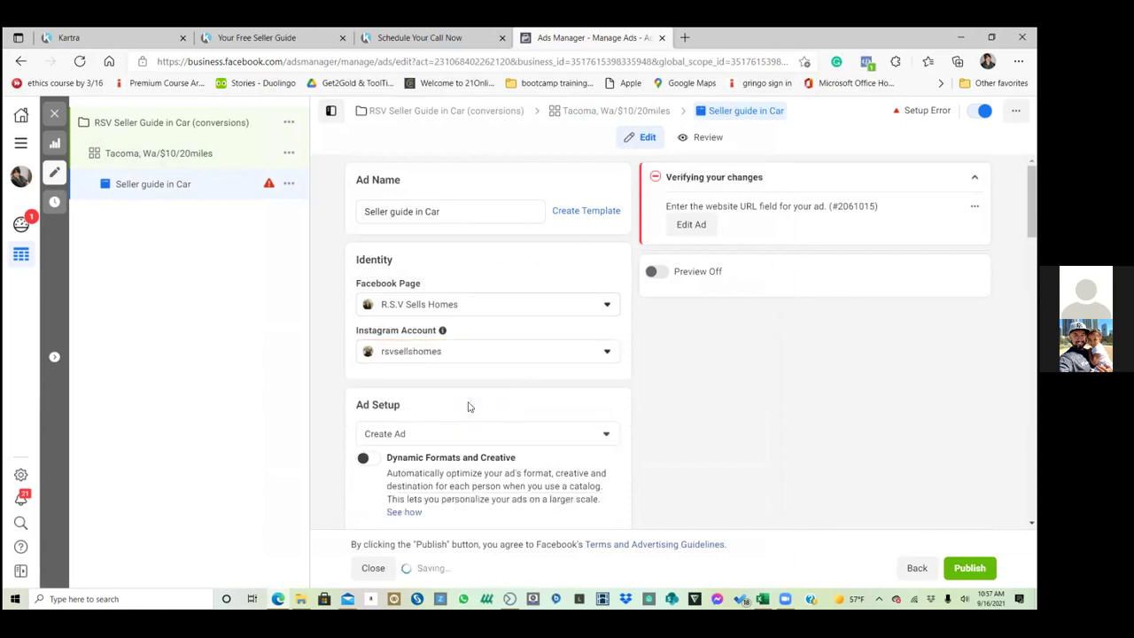
- Change the ad setup of the Seller guide in Car ad to Use Existing Post
{"action": "scroll", "coordinate": [531, 397], "scroll_direction": "down", "scroll_amount": 1}
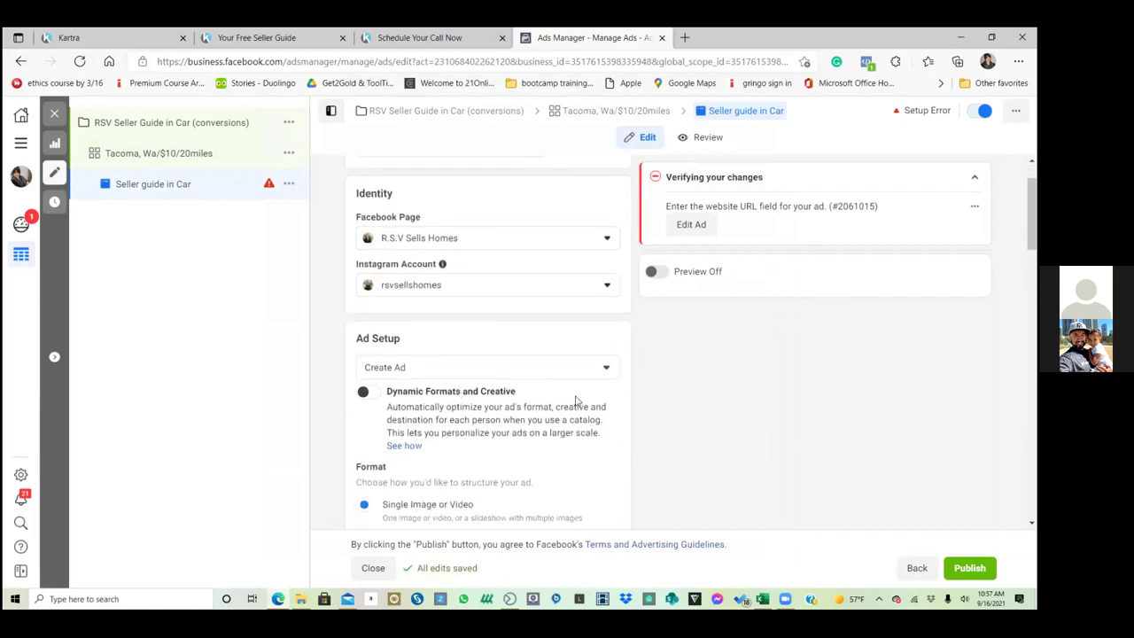
{"action": "scroll", "coordinate": [581, 403], "scroll_direction": "down", "scroll_amount": 3}
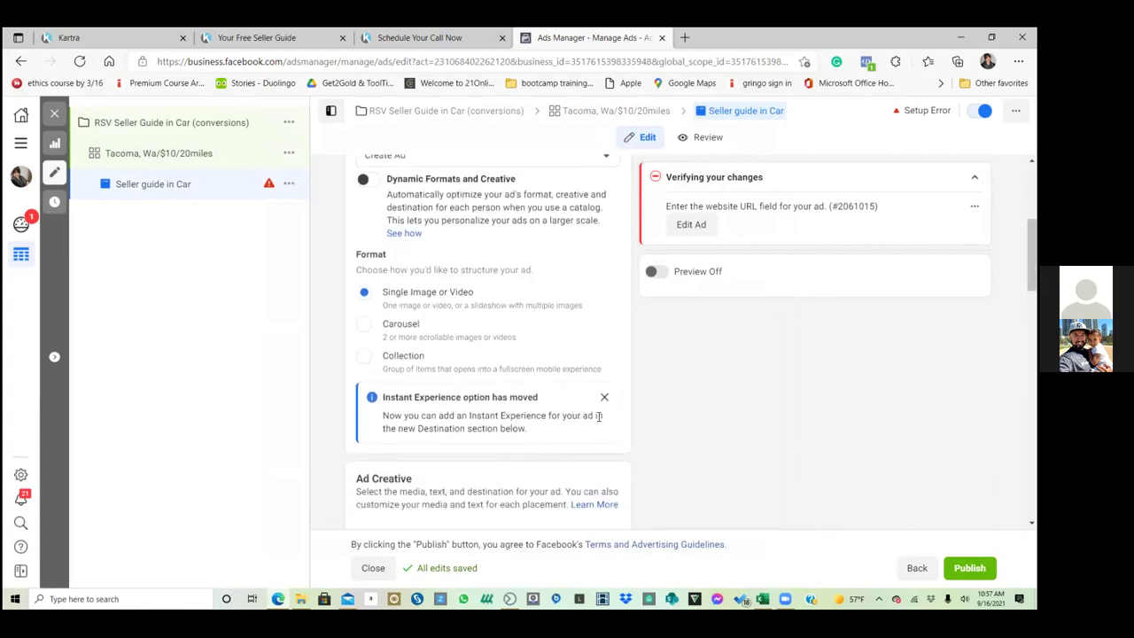
{"action": "scroll", "coordinate": [532, 399], "scroll_direction": "up", "scroll_amount": 3}
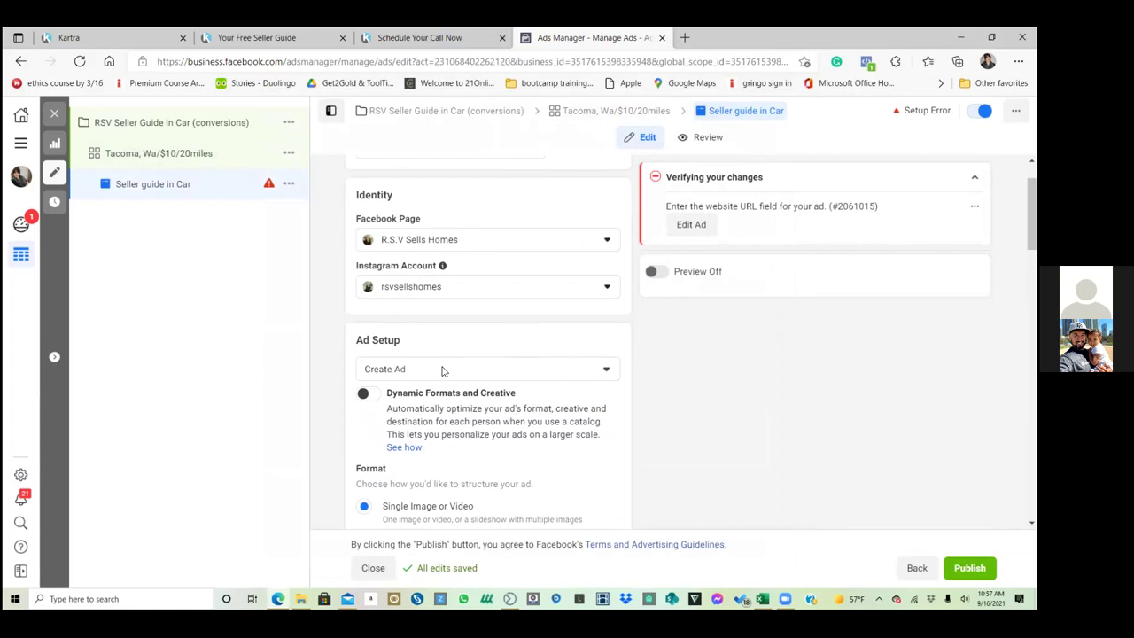
{"action": "left_click", "coordinate": [443, 371]}
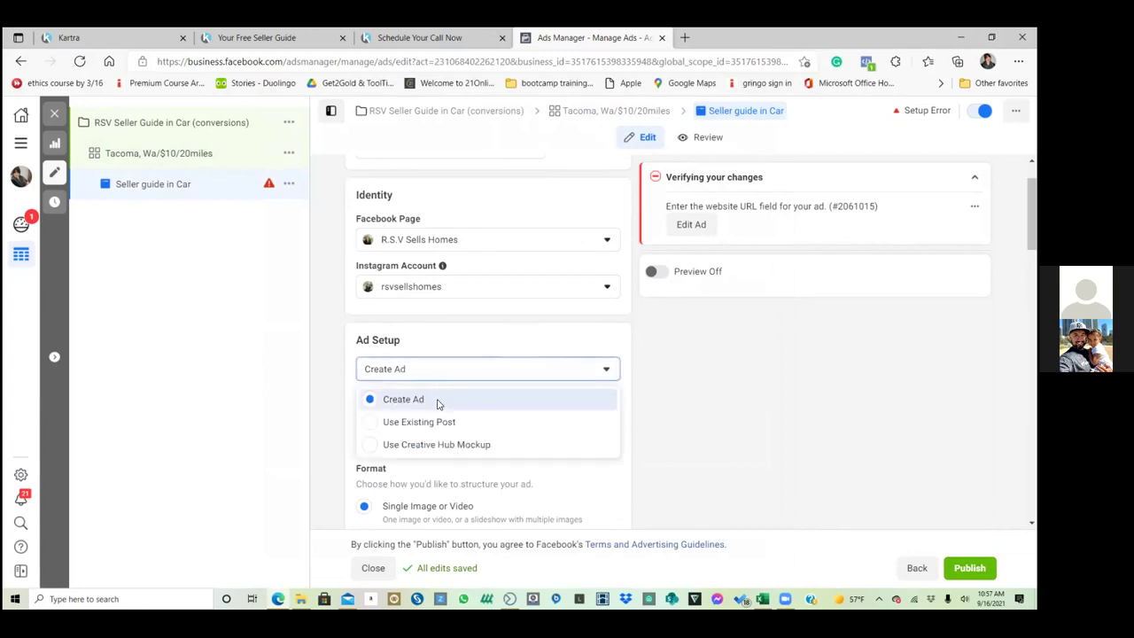
{"action": "left_click", "coordinate": [439, 400]}
{"action": "left_click", "coordinate": [437, 370]}
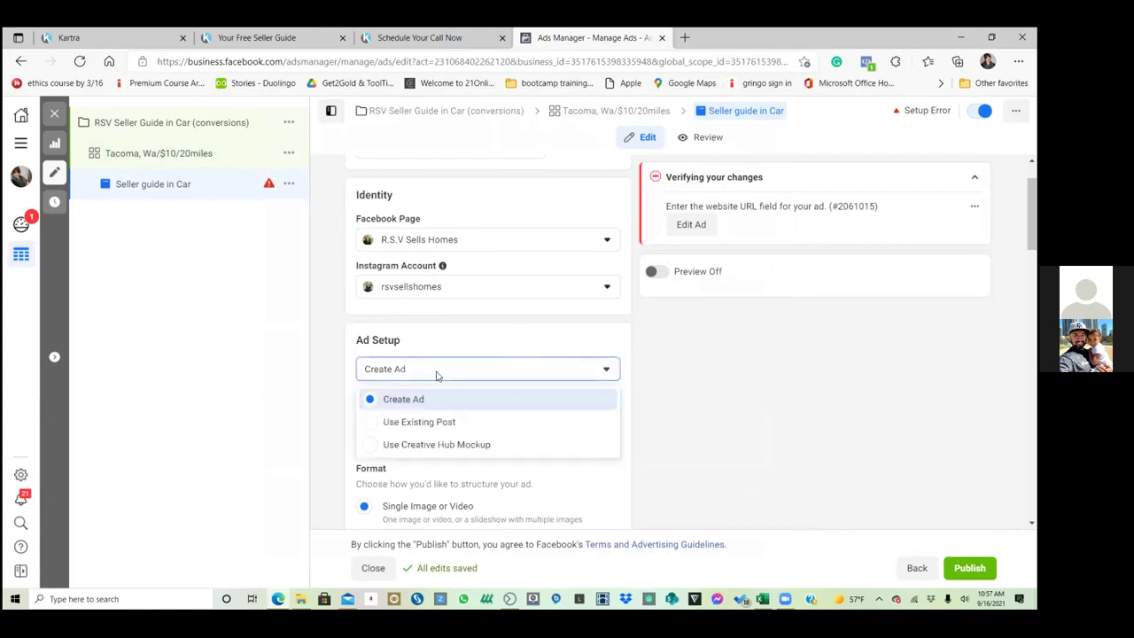
{"action": "left_click", "coordinate": [424, 422]}
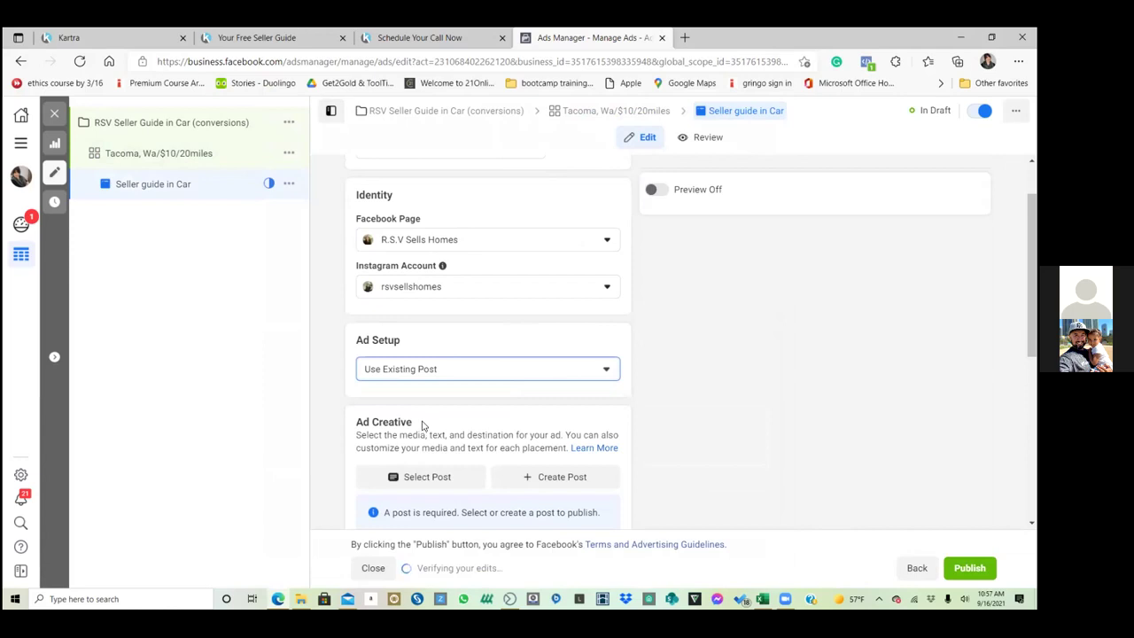
- Select the existing "Download my FREE Seller's Guide" Facebook post from Sep 9, 2021 as the ad creative
{"action": "left_click", "coordinate": [436, 481]}
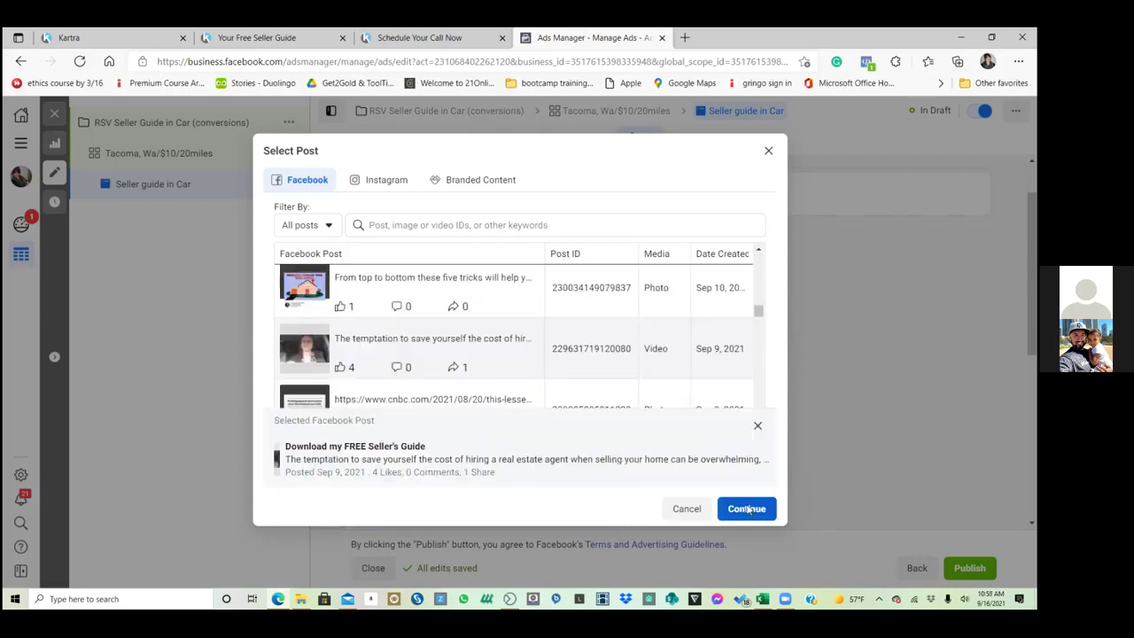
{"action": "left_click", "coordinate": [749, 510]}
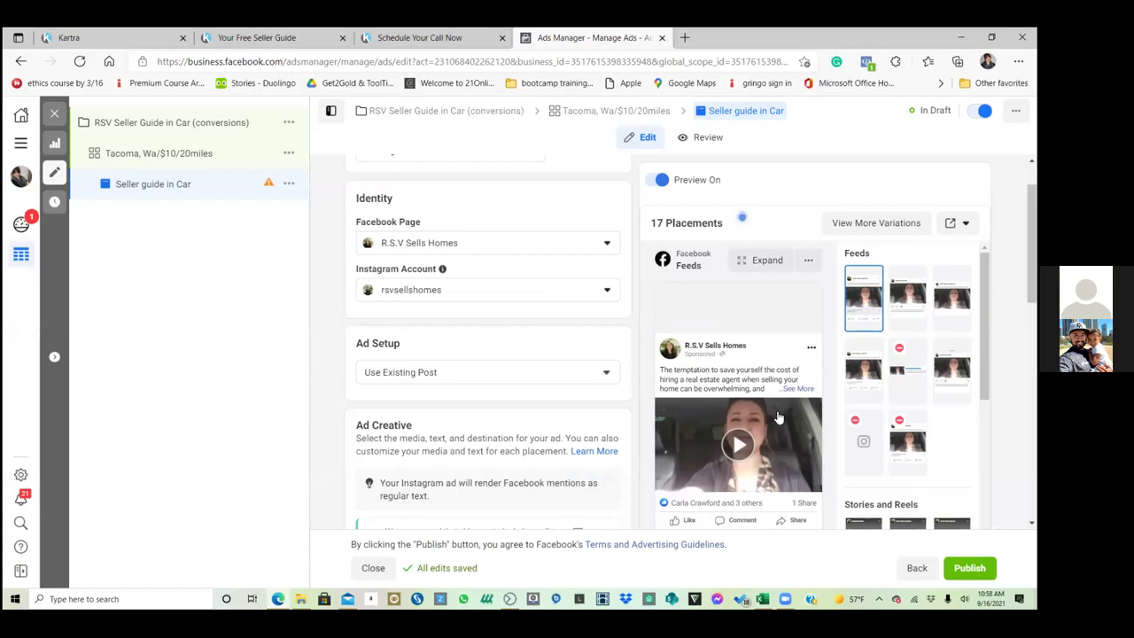
- Start adding a call to action to the post and copy the web address of the Your Free Seller Guide page
{"action": "scroll", "coordinate": [565, 370], "scroll_direction": "down", "scroll_amount": 2}
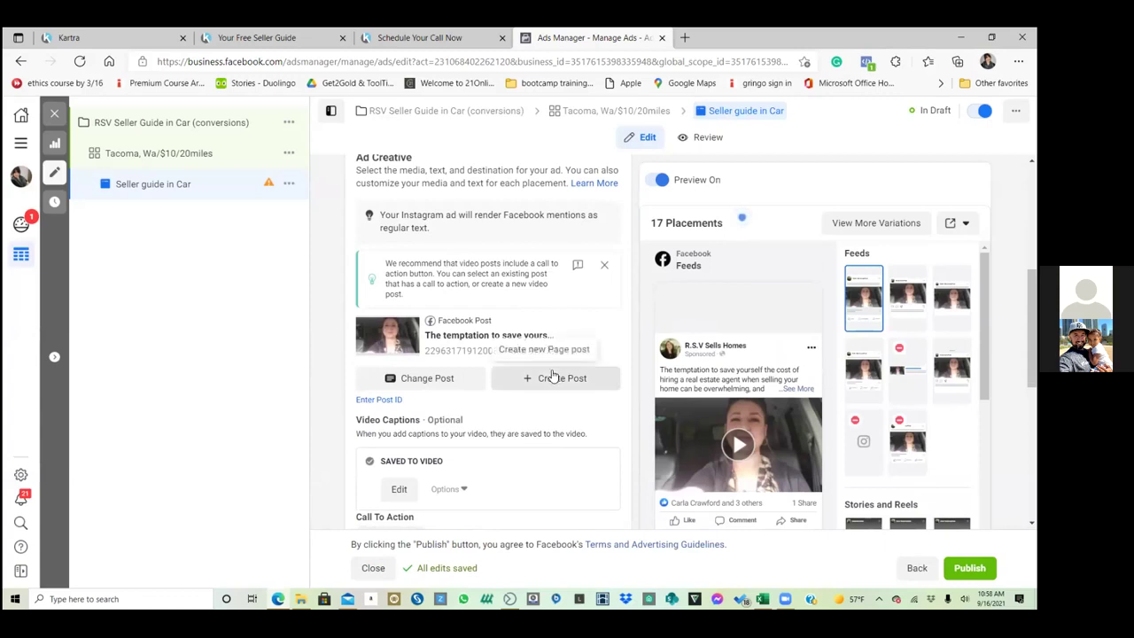
{"action": "scroll", "coordinate": [550, 376], "scroll_direction": "down", "scroll_amount": 2}
{"action": "left_click", "coordinate": [406, 370]}
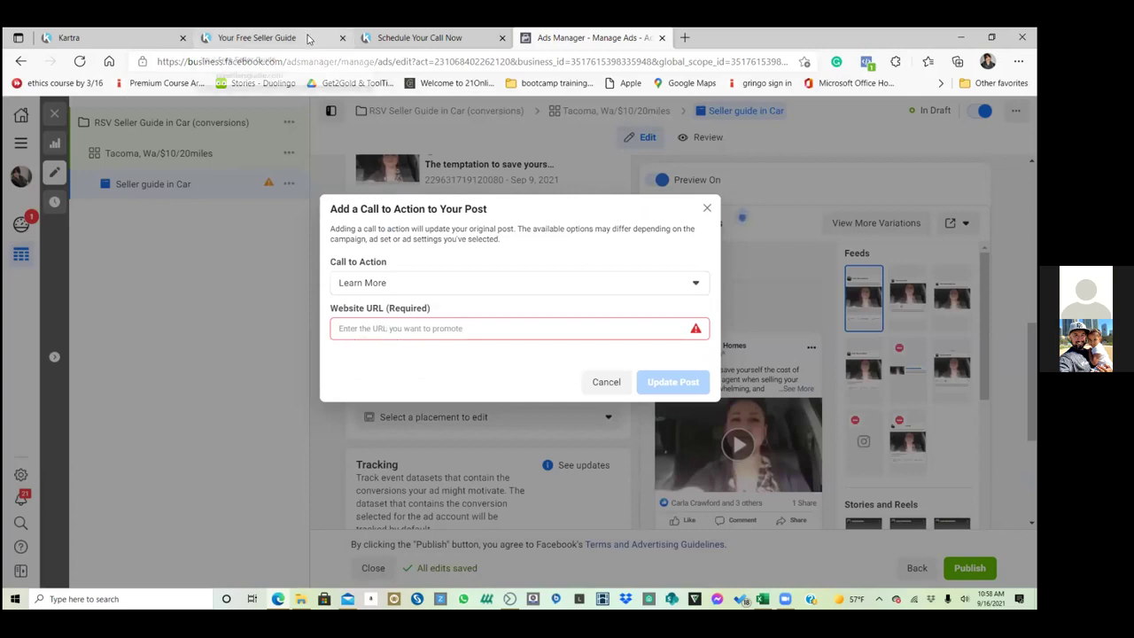
{"action": "left_click", "coordinate": [279, 38]}
{"action": "left_click", "coordinate": [294, 63]}
{"action": "right_click", "coordinate": [293, 63]}
{"action": "left_click", "coordinate": [329, 197]}
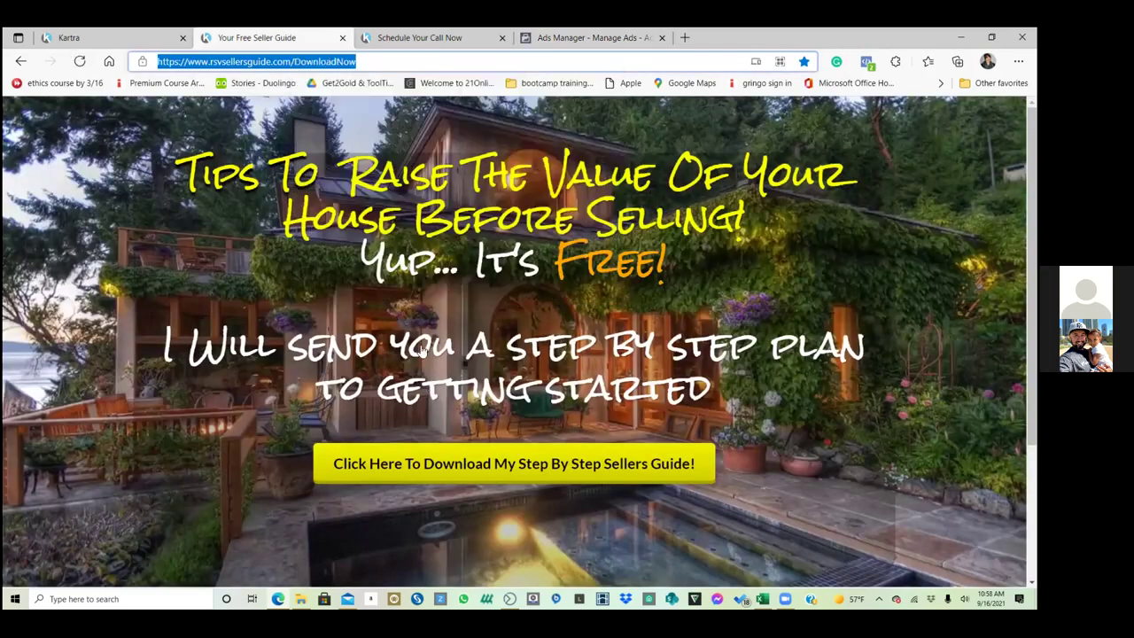
{"action": "left_click", "coordinate": [68, 37]}
{"action": "left_click", "coordinate": [587, 37]}
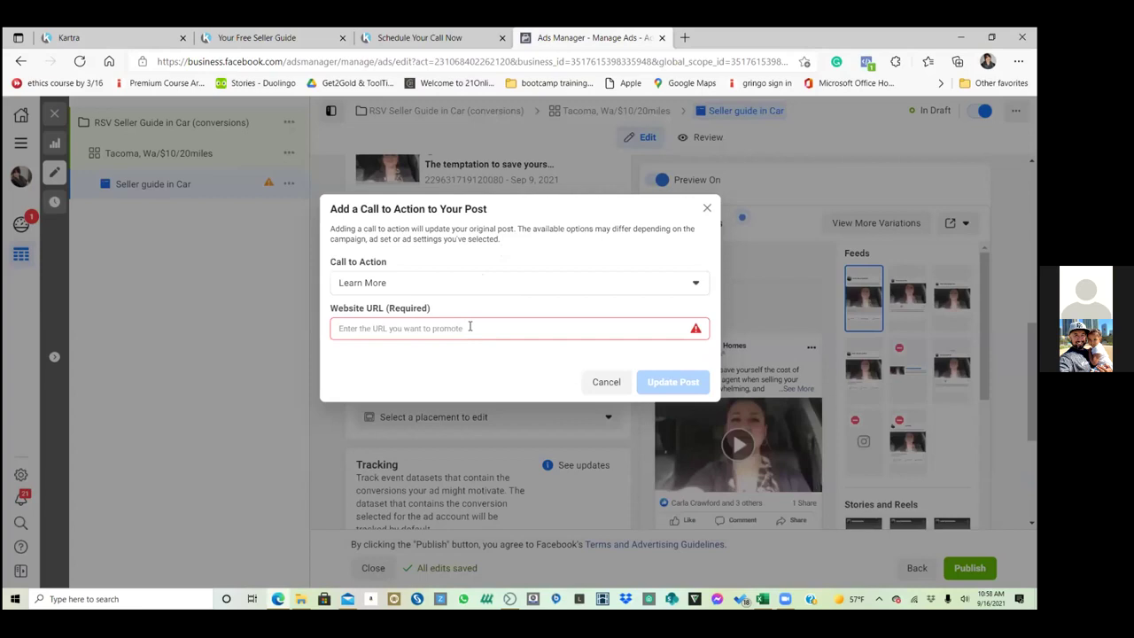
{"action": "left_click", "coordinate": [470, 328]}
{"action": "key", "text": "ctrl+v"}
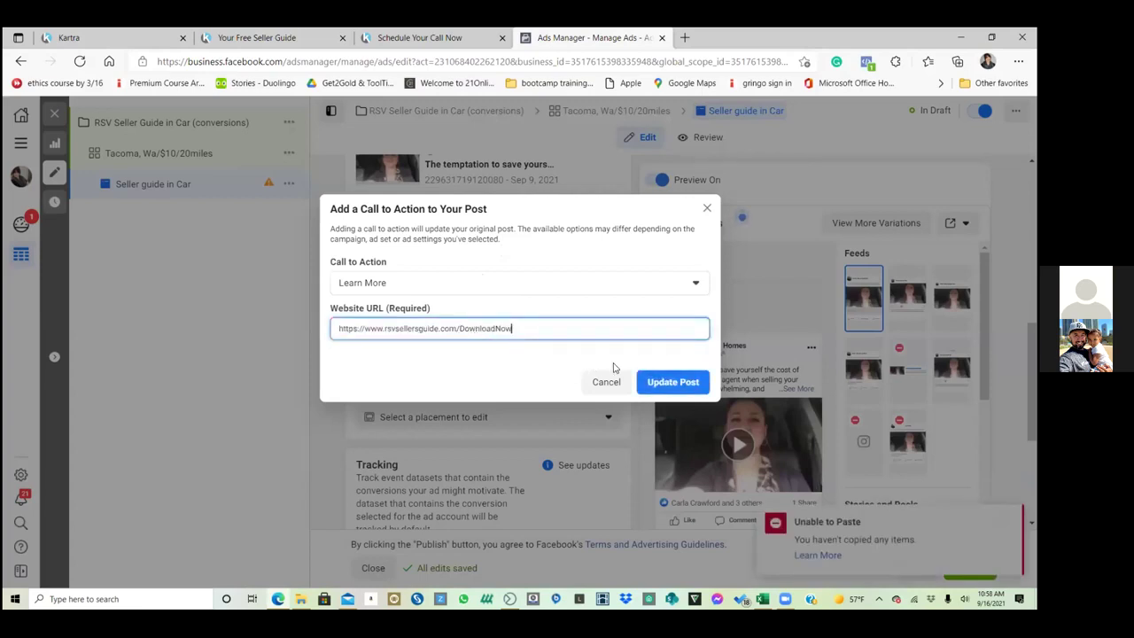
{"action": "left_click", "coordinate": [659, 384]}
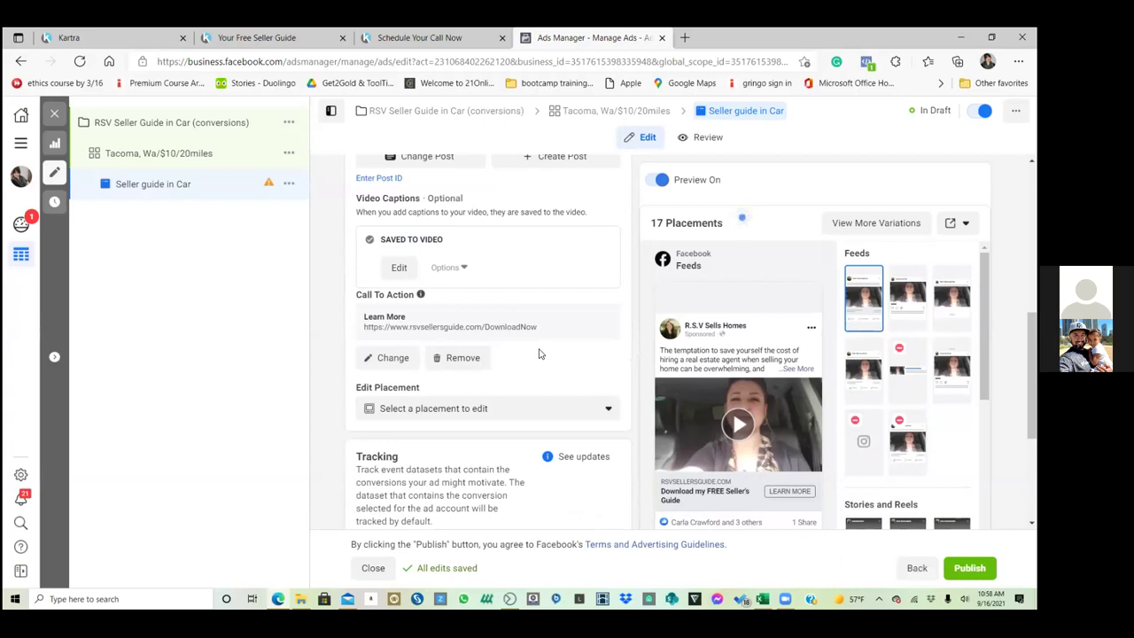
- Check the remaining call to action and tracking settings of the Seller guide in Car ad and publish it
{"action": "scroll", "coordinate": [540, 355], "scroll_direction": "down", "scroll_amount": 1}
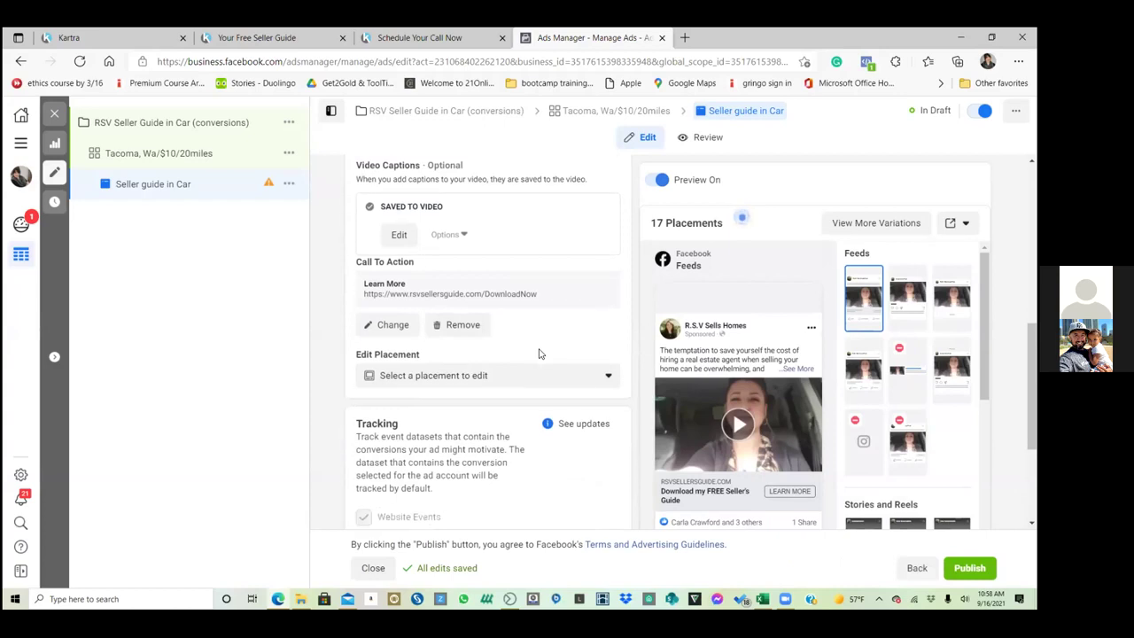
{"action": "scroll", "coordinate": [539, 354], "scroll_direction": "down", "scroll_amount": 4}
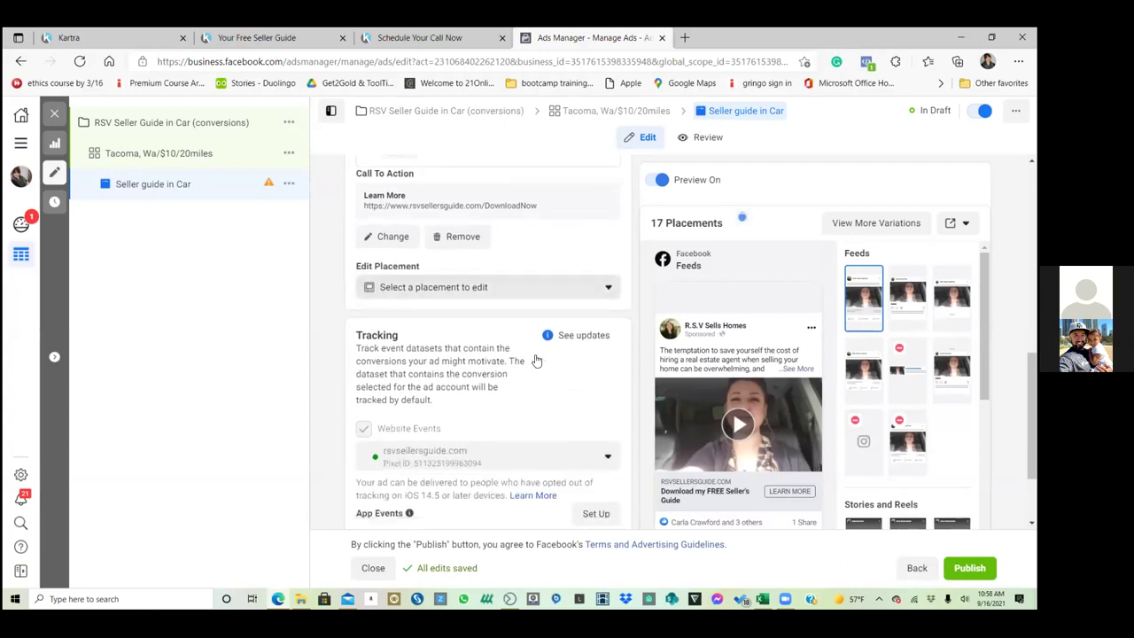
{"action": "scroll", "coordinate": [535, 360], "scroll_direction": "down", "scroll_amount": 1}
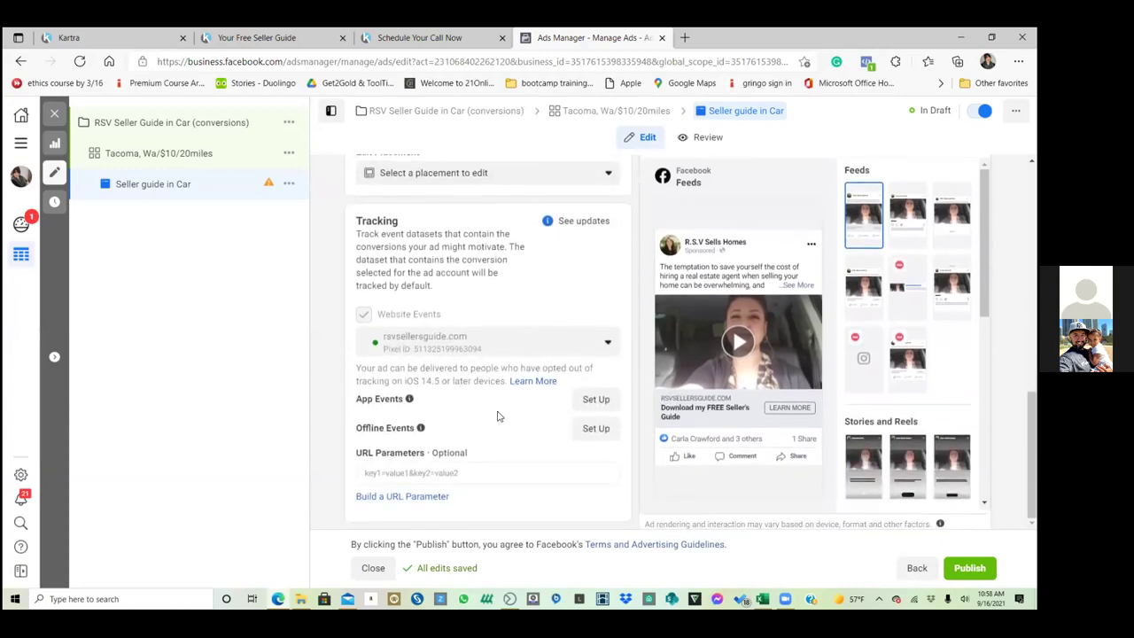
{"action": "left_click", "coordinate": [970, 568]}
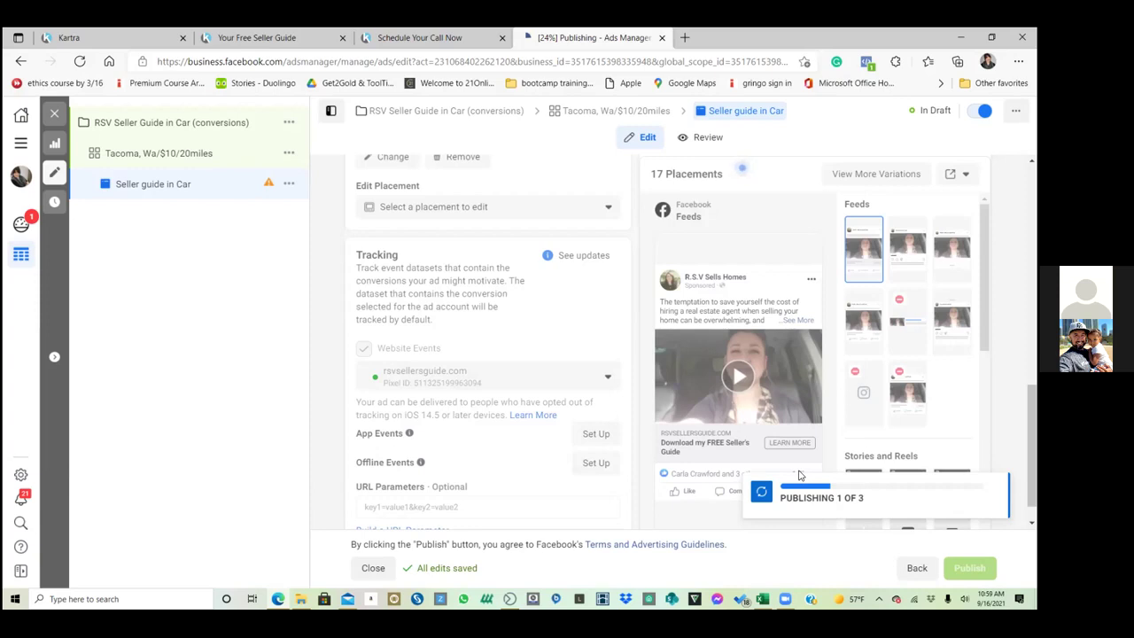
- Open Ads Manager in a new browser tab from the Business Manager bookmarks
{"action": "left_click", "coordinate": [685, 38]}
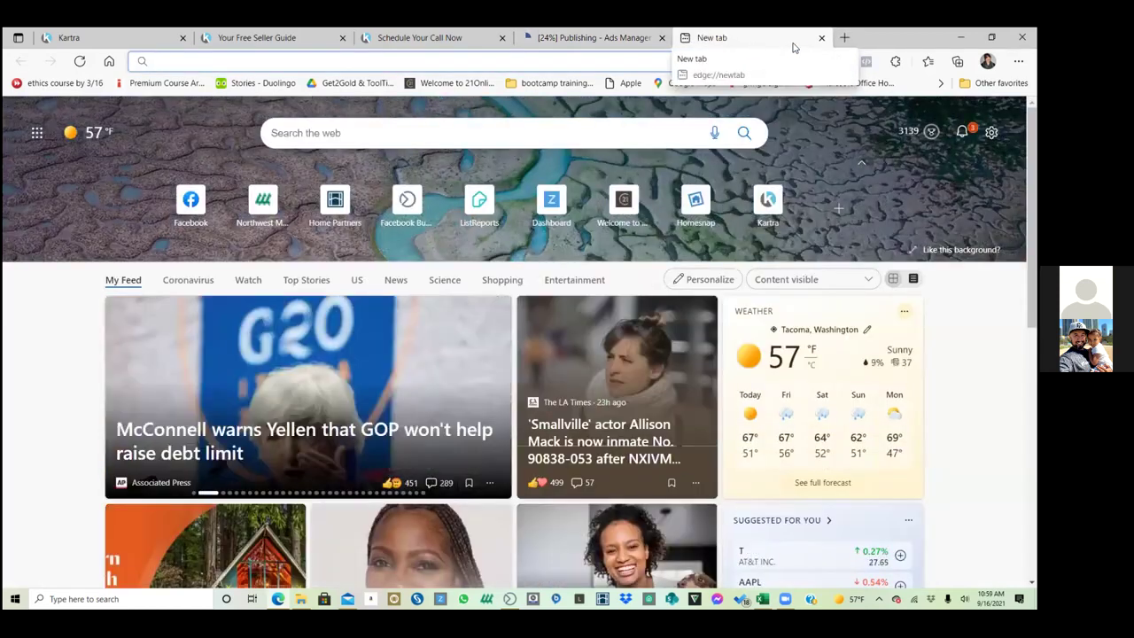
{"action": "left_click", "coordinate": [624, 39]}
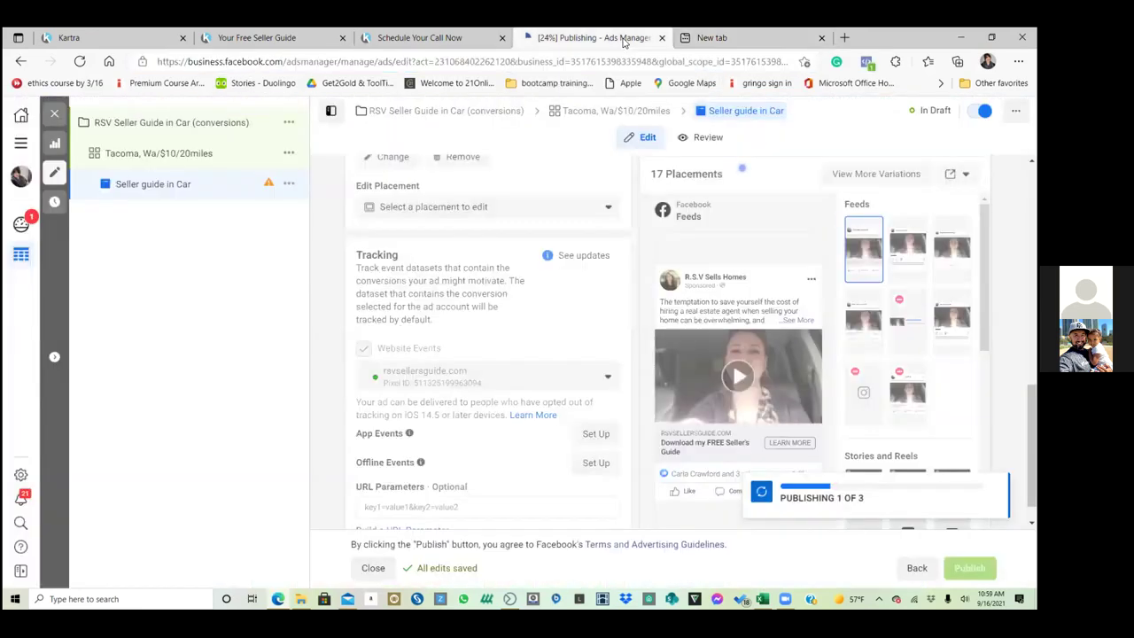
{"action": "left_click", "coordinate": [726, 37]}
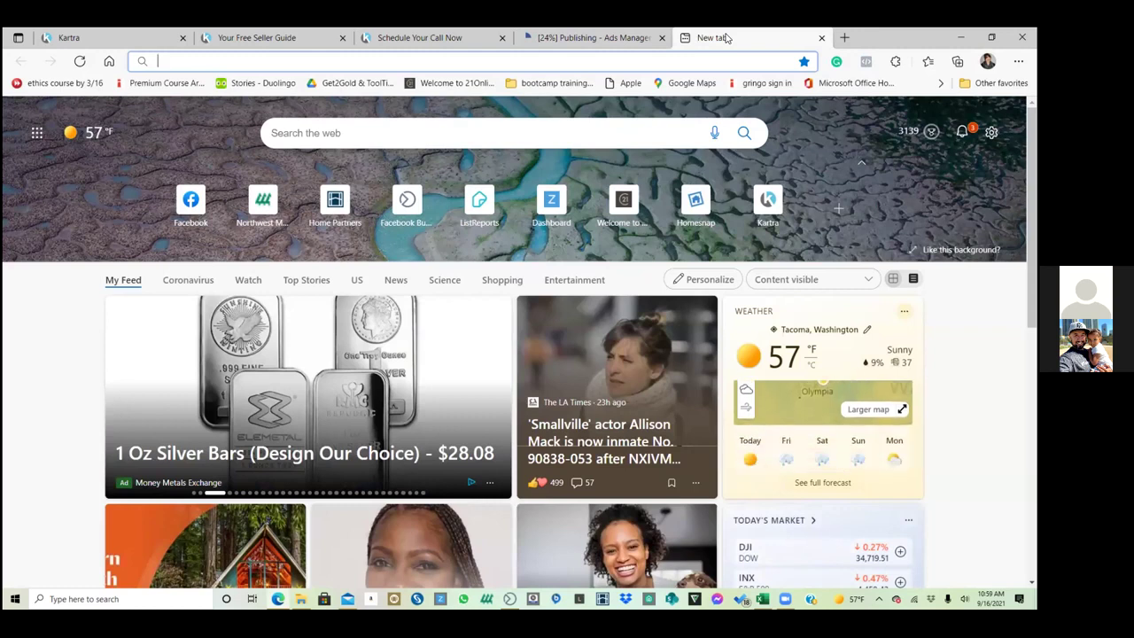
{"action": "left_click", "coordinate": [941, 82]}
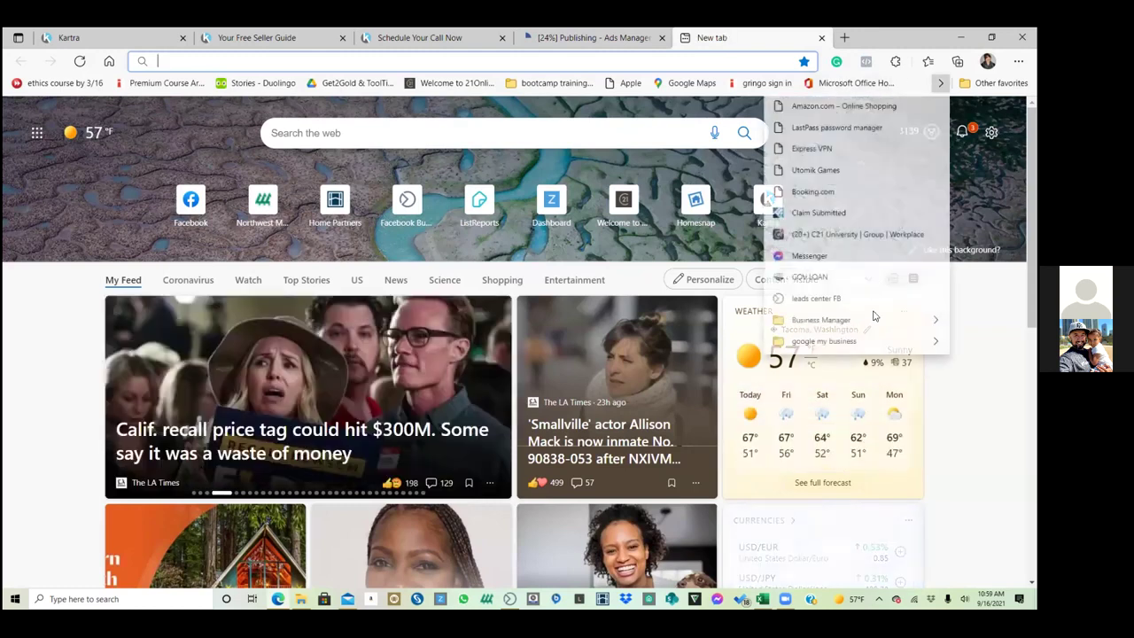
{"action": "mouse_move", "coordinate": [874, 320]}
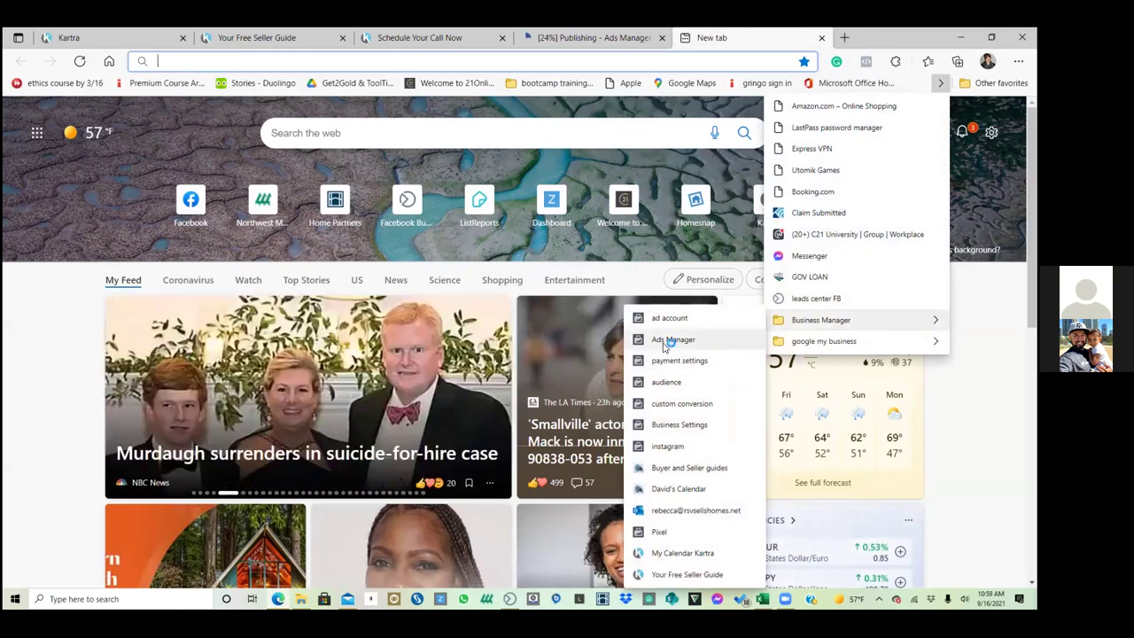
{"action": "left_click", "coordinate": [666, 341]}
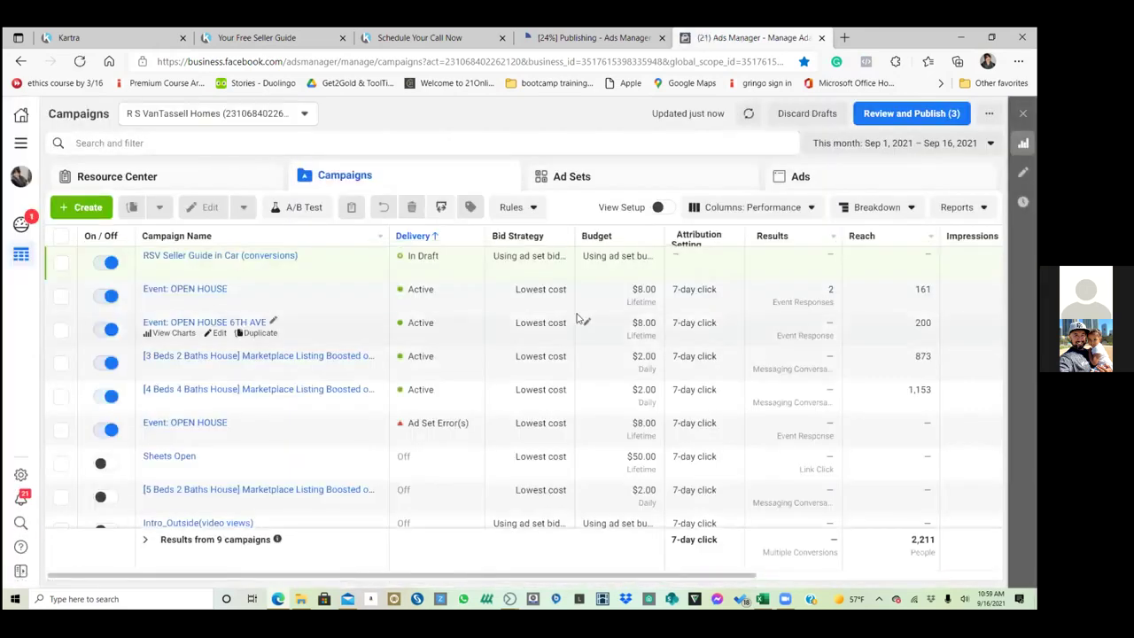
- Review and publish the draft RSV Seller Guide in Car (conversions) campaign with its ad set and ad
{"action": "left_click", "coordinate": [908, 113]}
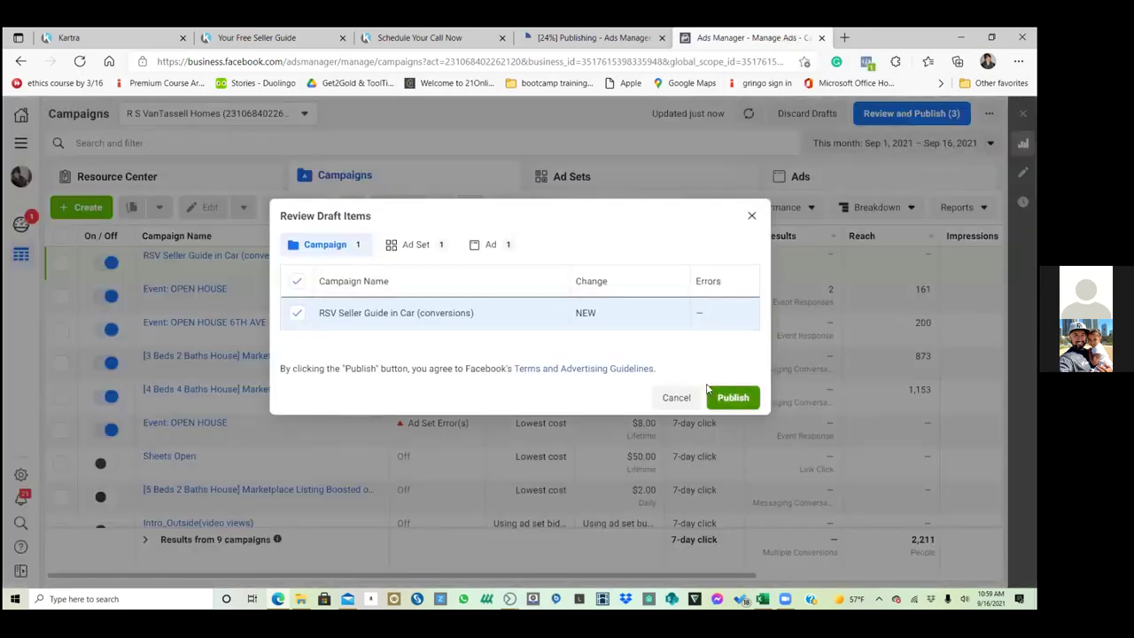
{"action": "left_click", "coordinate": [742, 398]}
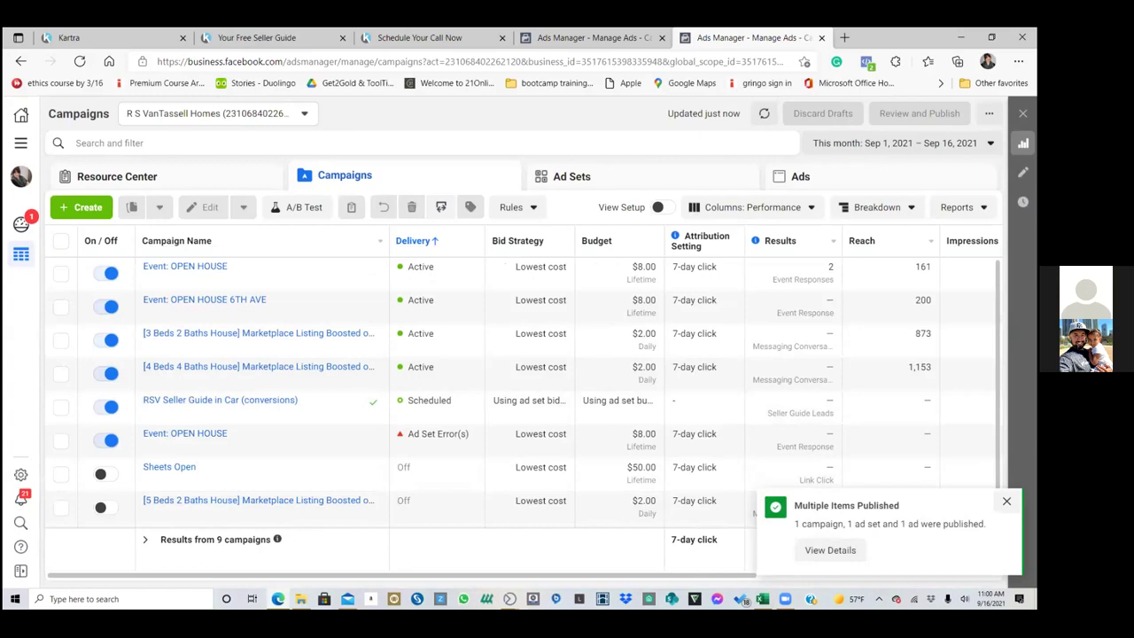
{"action": "left_click", "coordinate": [1007, 502]}
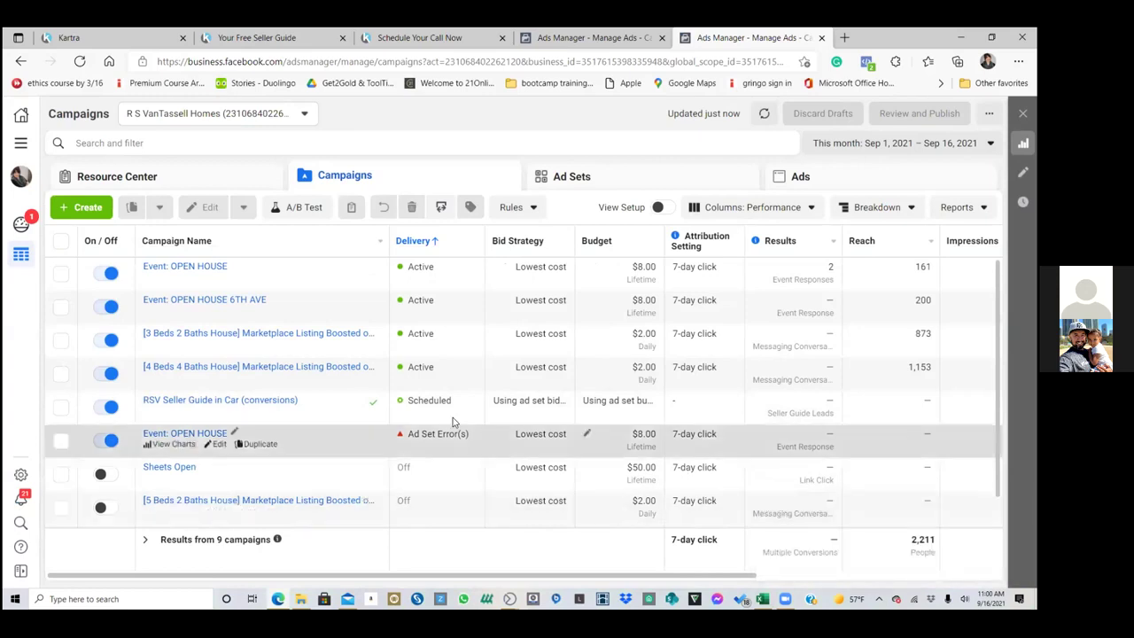
- Go to Audiences and start a new custom audience with Video as its source
{"action": "left_click", "coordinate": [21, 144]}
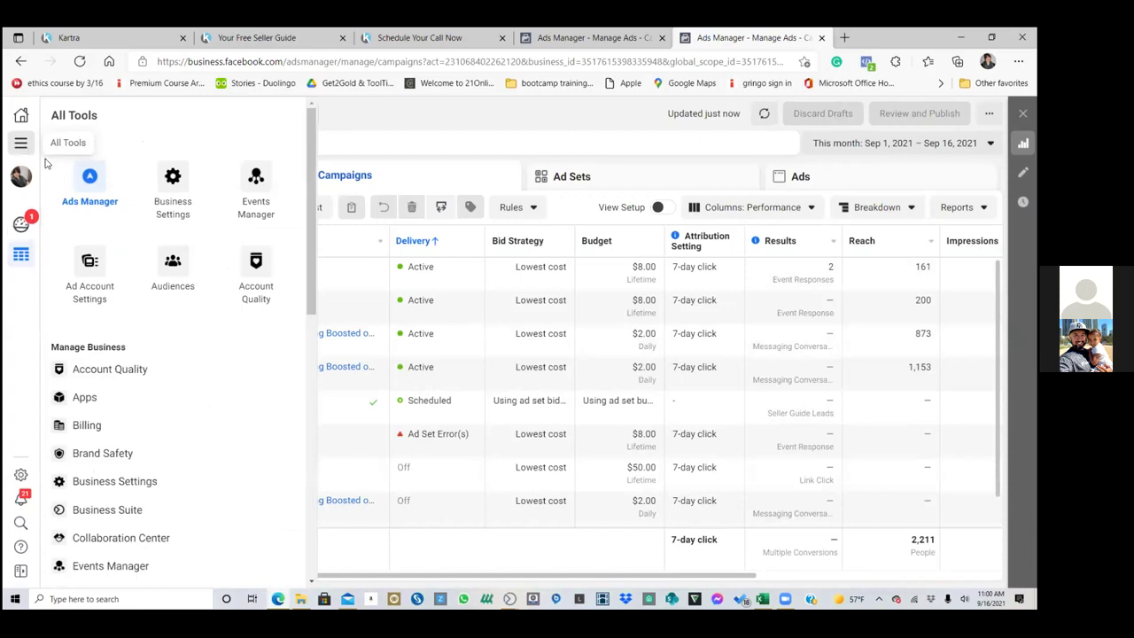
{"action": "left_click", "coordinate": [172, 269]}
{"action": "left_click", "coordinate": [177, 279]}
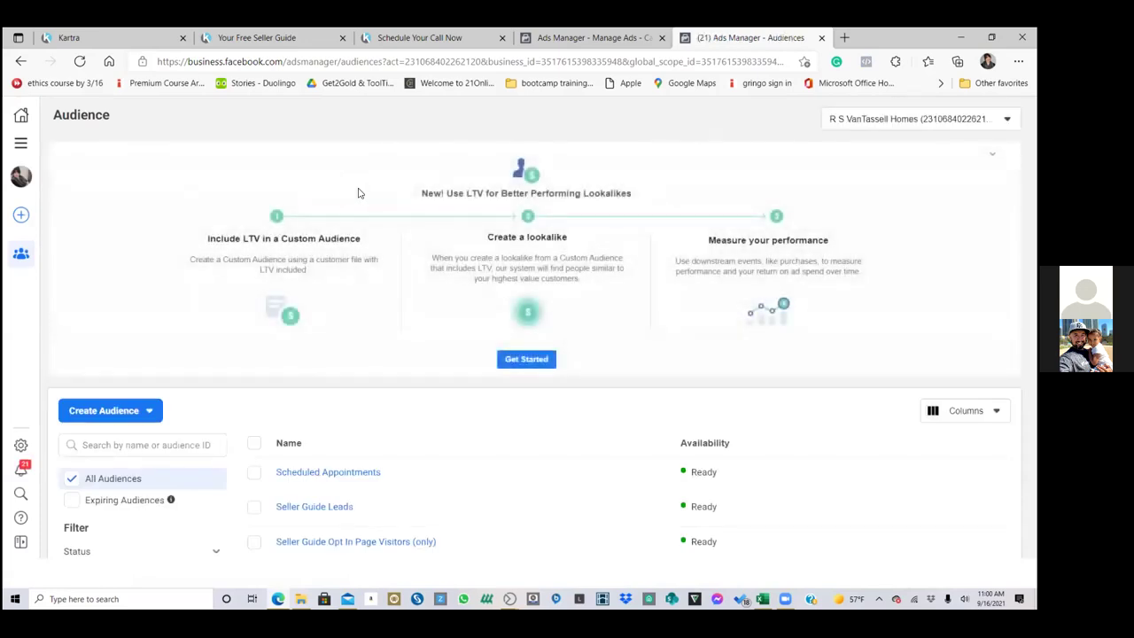
{"action": "left_click", "coordinate": [96, 415]}
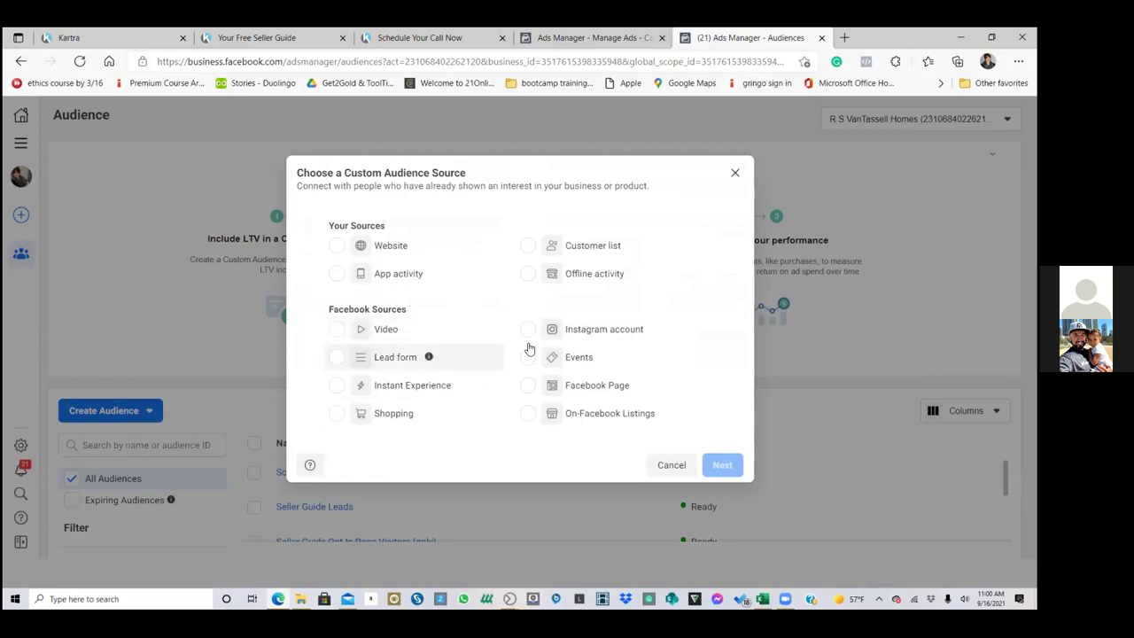
{"action": "left_click", "coordinate": [387, 328]}
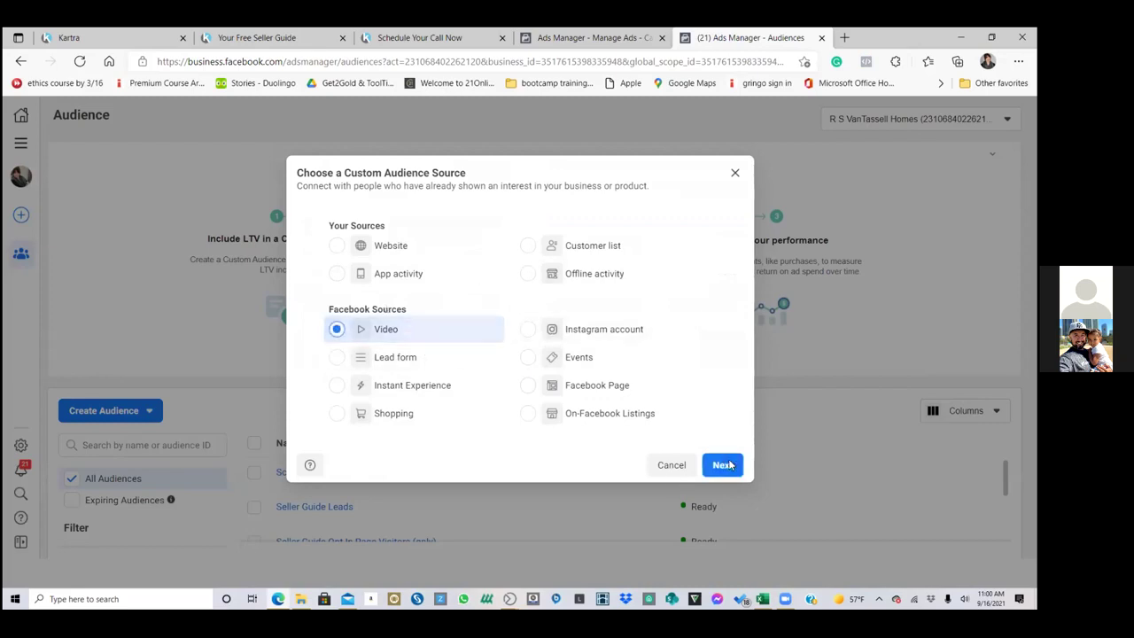
{"action": "left_click", "coordinate": [724, 466]}
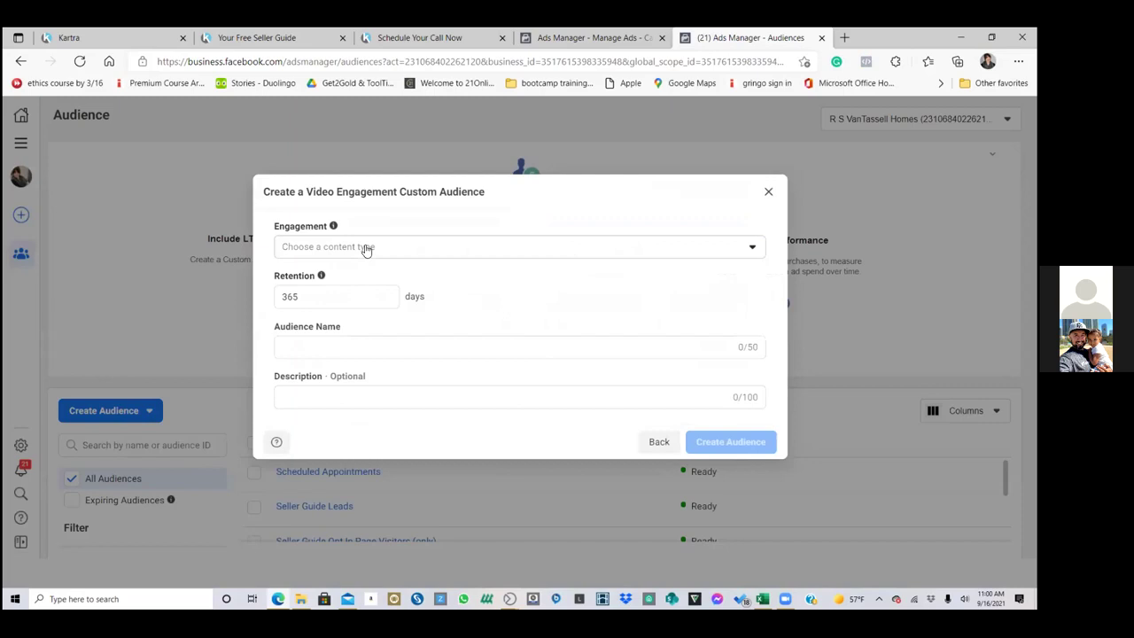
- Target ThruPlay viewers (at least 15 seconds or completed) of the "Download my FREE Seller's Guide" video, with a retention of 90 days
{"action": "left_click", "coordinate": [366, 250]}
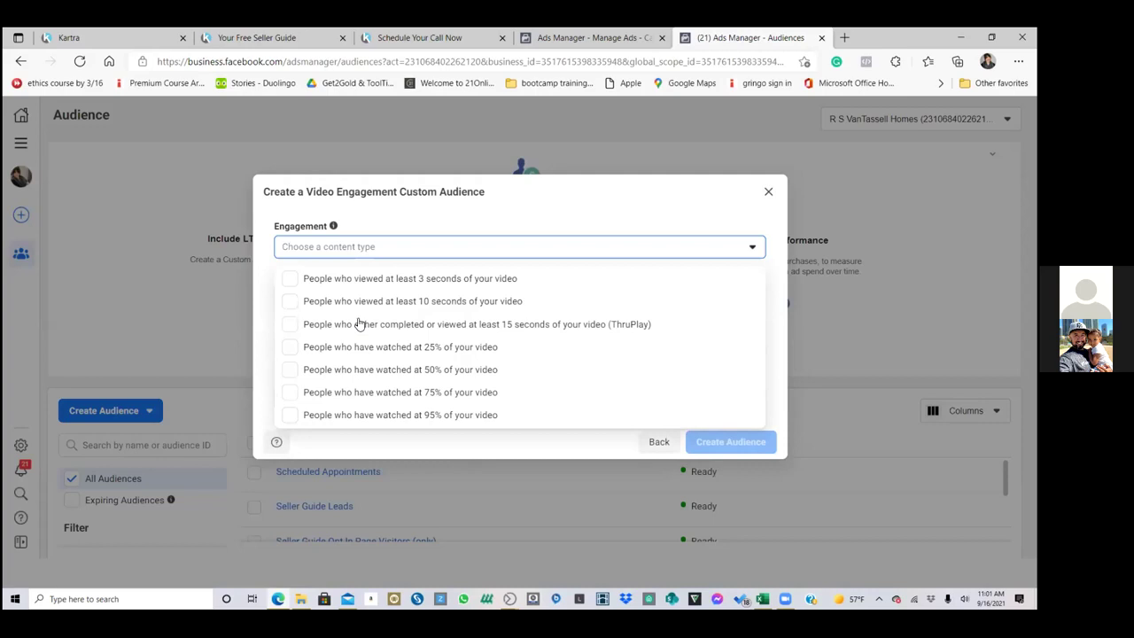
{"action": "left_click", "coordinate": [358, 324]}
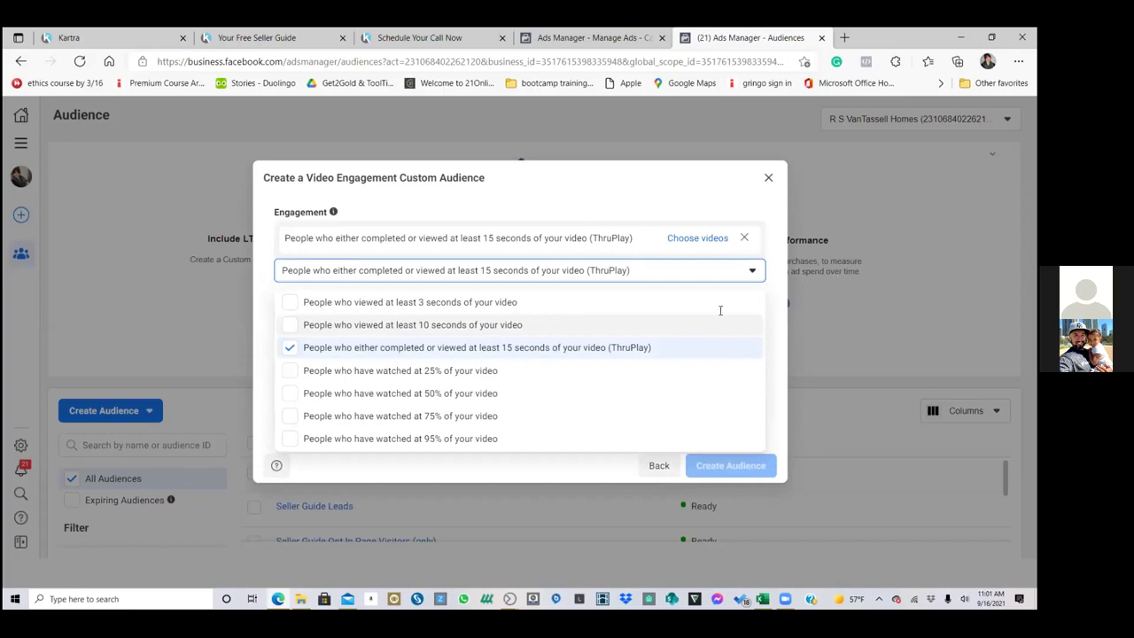
{"action": "key", "text": "Tab"}
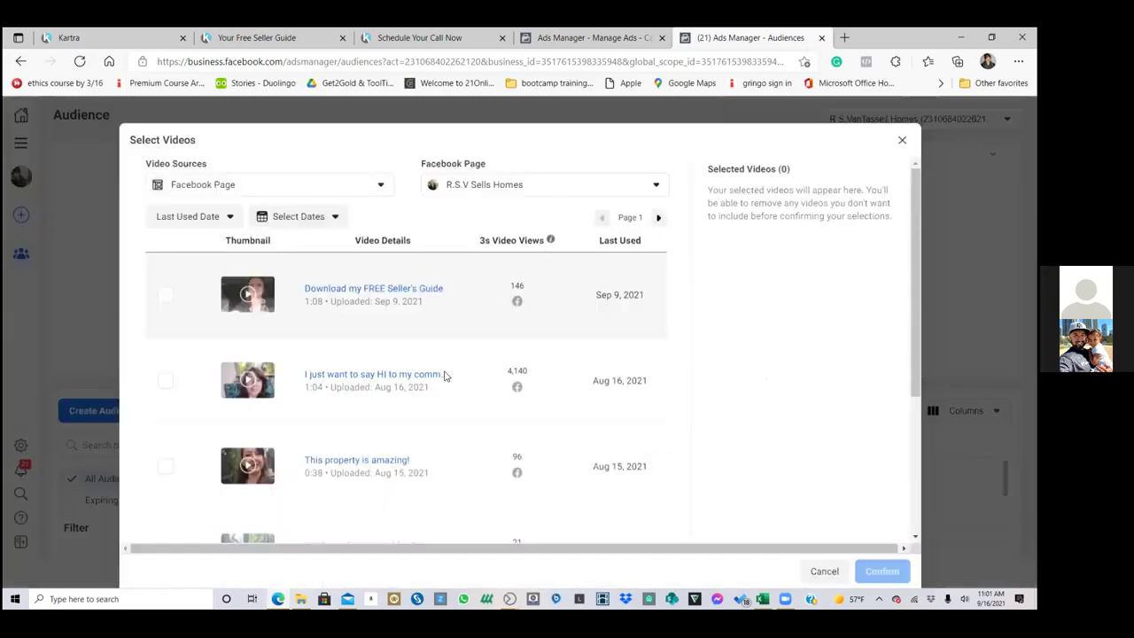
{"action": "left_click", "coordinate": [347, 337]}
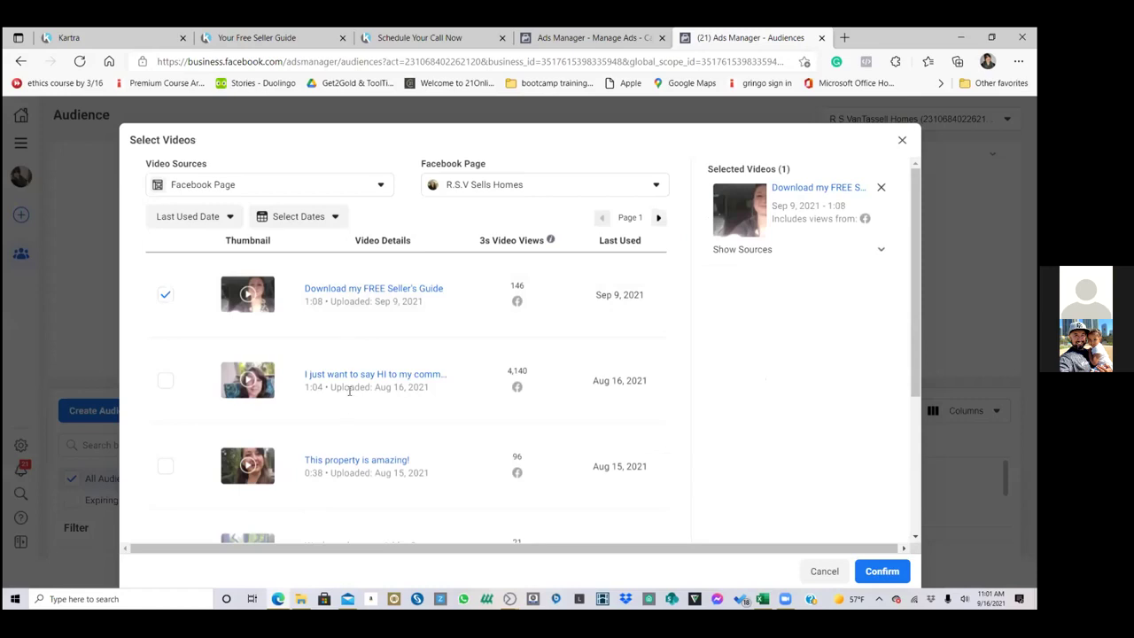
{"action": "key", "text": "Return"}
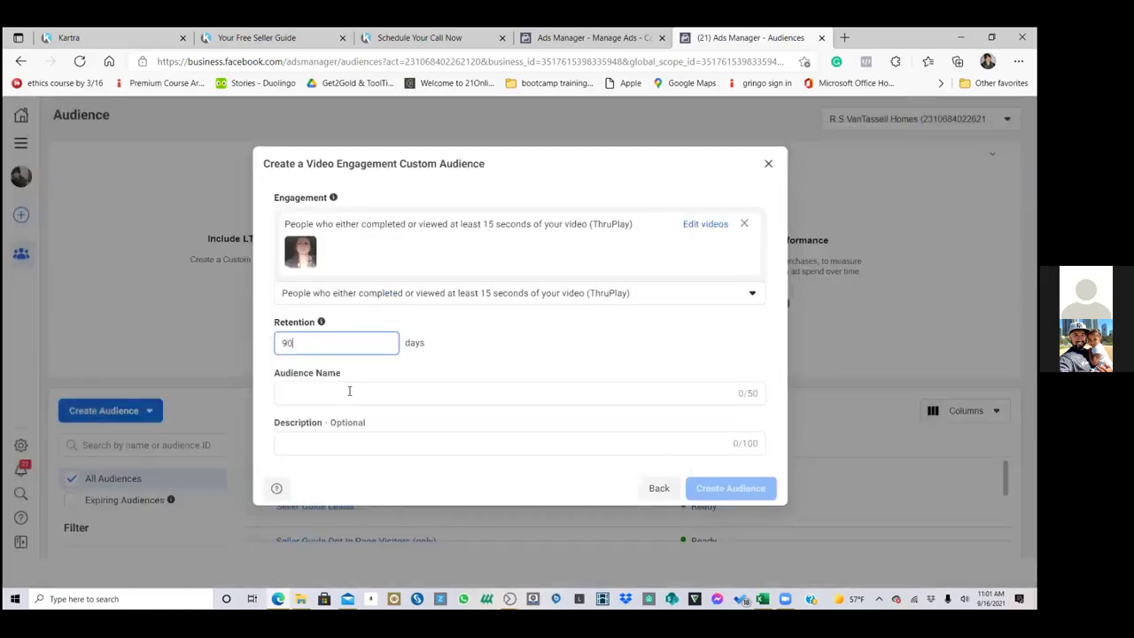
- Enter "Sellers Guide Car 20 miles" as the audience name
{"action": "left_click", "coordinate": [349, 391]}
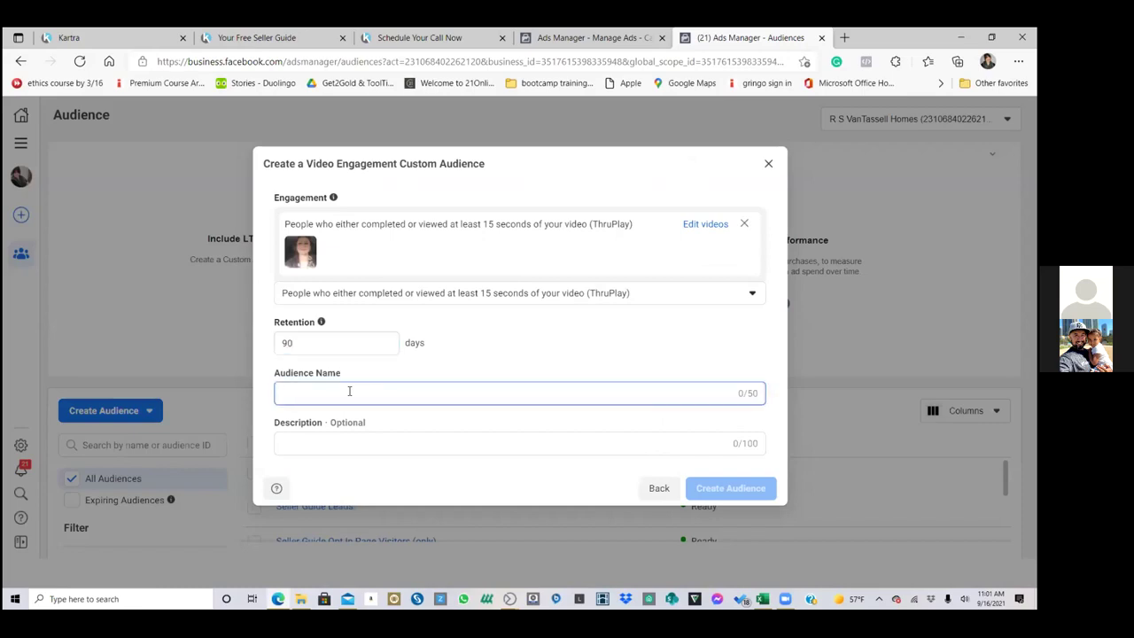
{"action": "type", "text": "Sellers Guid"}
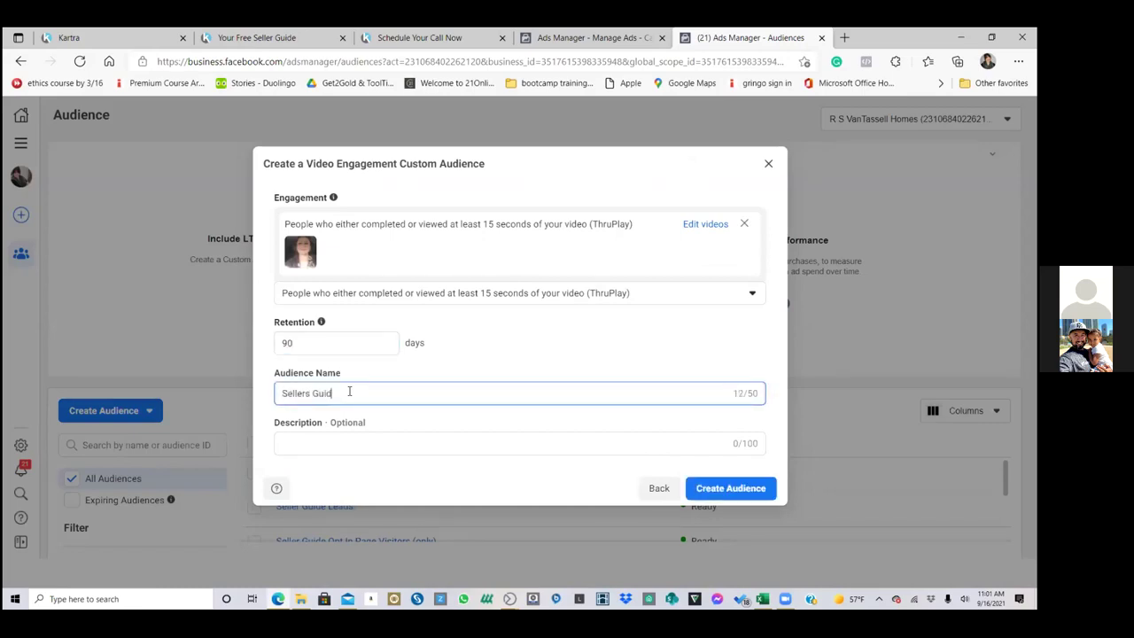
{"action": "type", "text": "e Car 20 mi"}
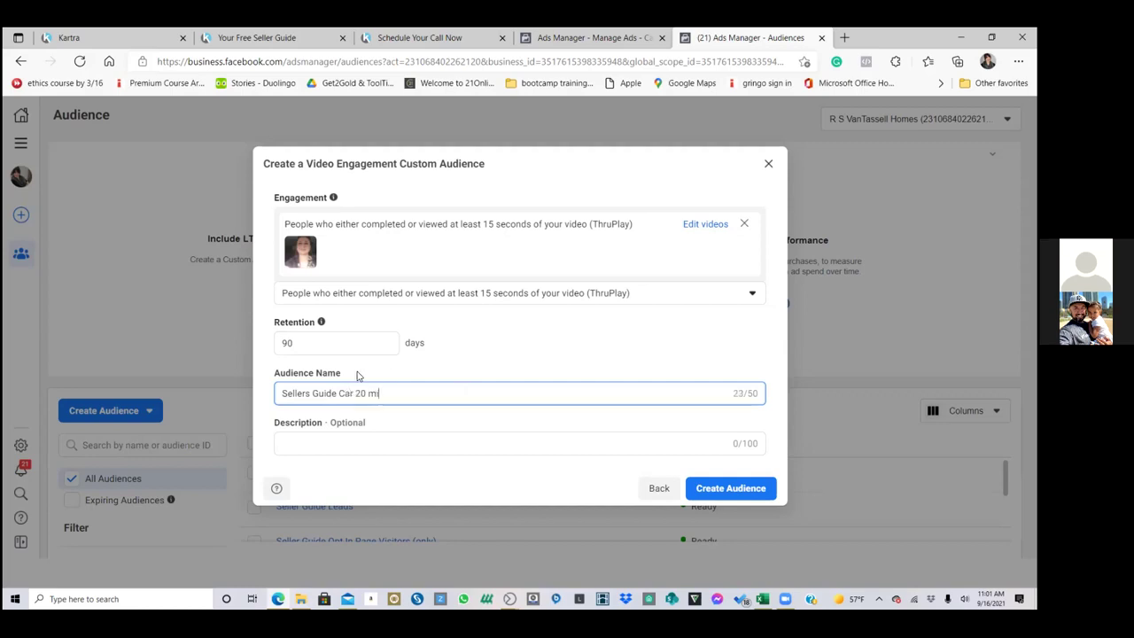
{"action": "type", "text": "les"}
- Try to add the $10 budget to the audience name
{"action": "left_click", "coordinate": [351, 392]}
{"action": "type", "text": "r"}
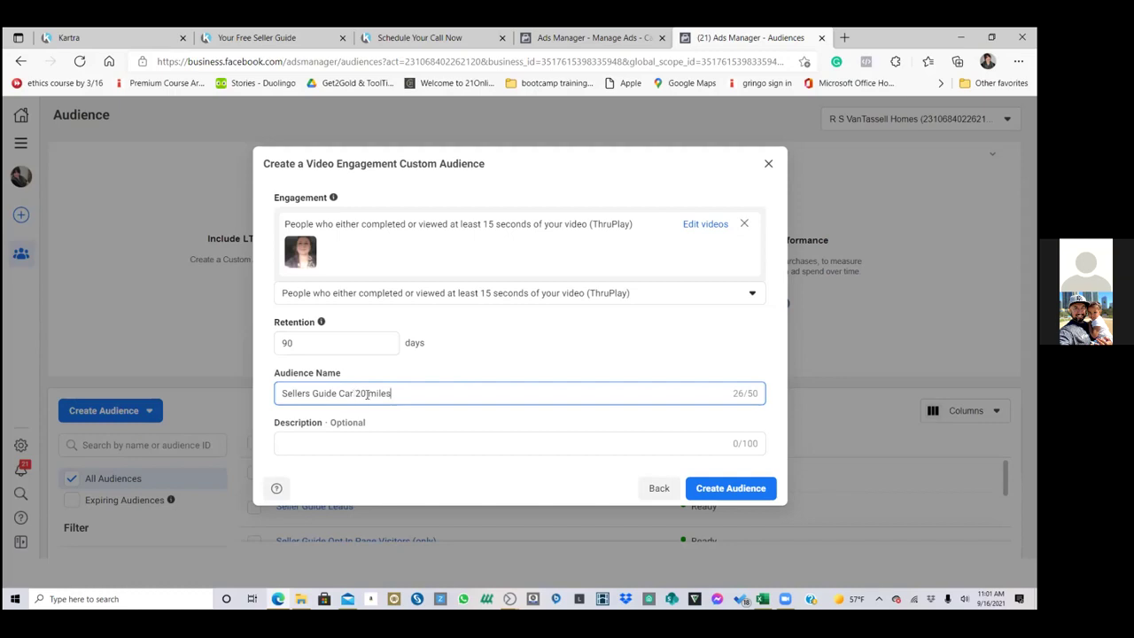
{"action": "key", "text": "Delete"}
{"action": "type", "text": "/10"}
{"action": "key", "text": "BackSpace"}
{"action": "key", "text": "BackSpace"}
{"action": "type", "text": "$10/"}
- Change the audience name to "Sellers Guide Car video 1" and create the custom audience
{"action": "key", "text": "BackSpace"}
{"action": "key", "text": "BackSpace"}
{"action": "key", "text": "BackSpace"}
{"action": "key", "text": "BackSpace"}
{"action": "key", "text": "BackSpace"}
{"action": "key", "text": "BackSpace"}
{"action": "key", "text": "BackSpace"}
{"action": "key", "text": "BackSpace"}
{"action": "key", "text": "BackSpace"}
{"action": "key", "text": "BackSpace"}
{"action": "key", "text": "BackSpace"}
{"action": "key", "text": "BackSpace"}
{"action": "key", "text": "BackSpace"}
{"action": "type", "text": "video"}
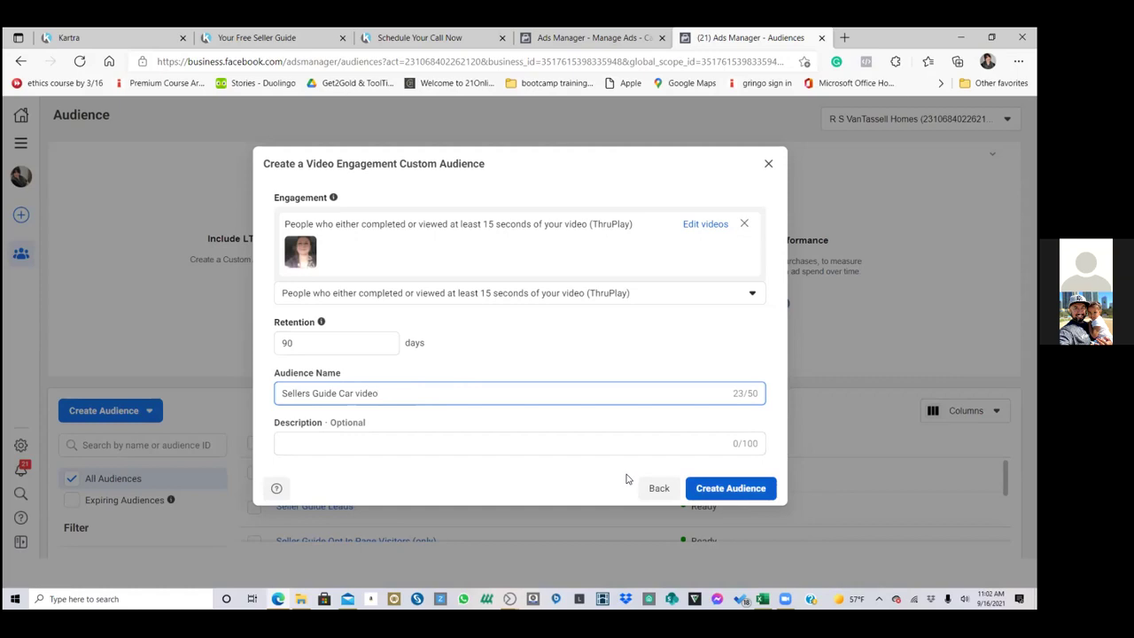
{"action": "type", "text": " 1"}
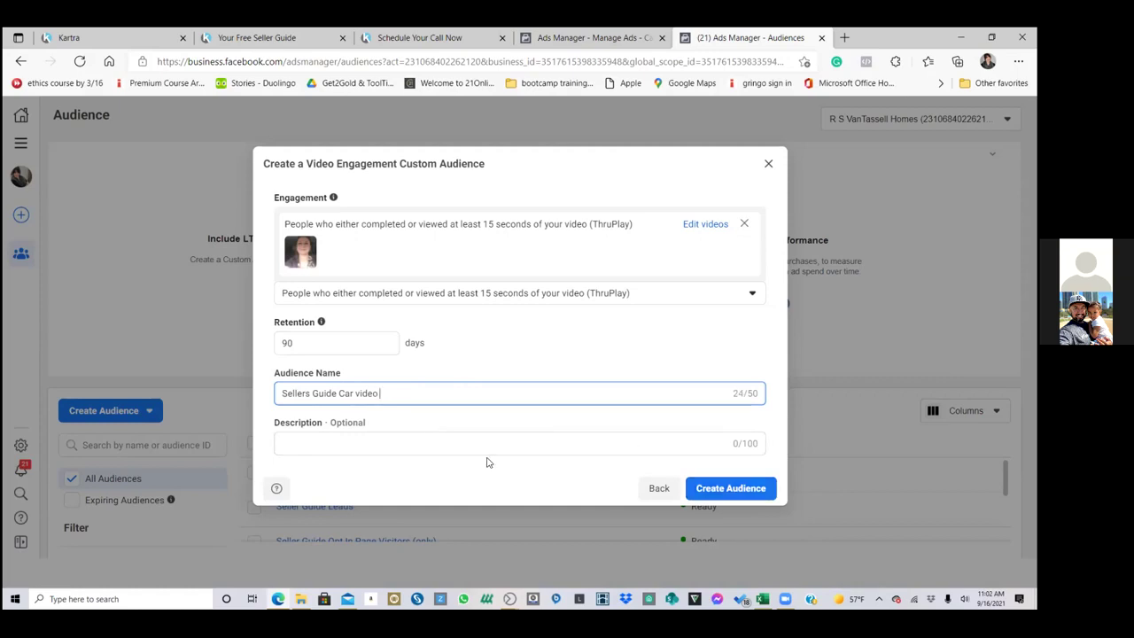
{"action": "left_click", "coordinate": [712, 488]}
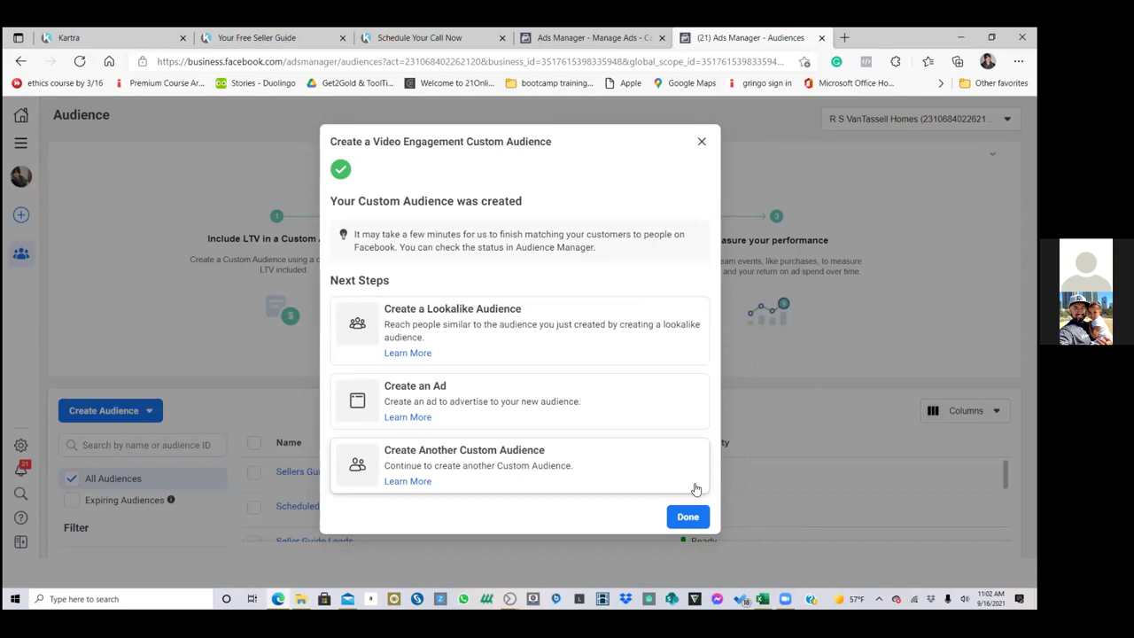
{"action": "left_click", "coordinate": [685, 514]}
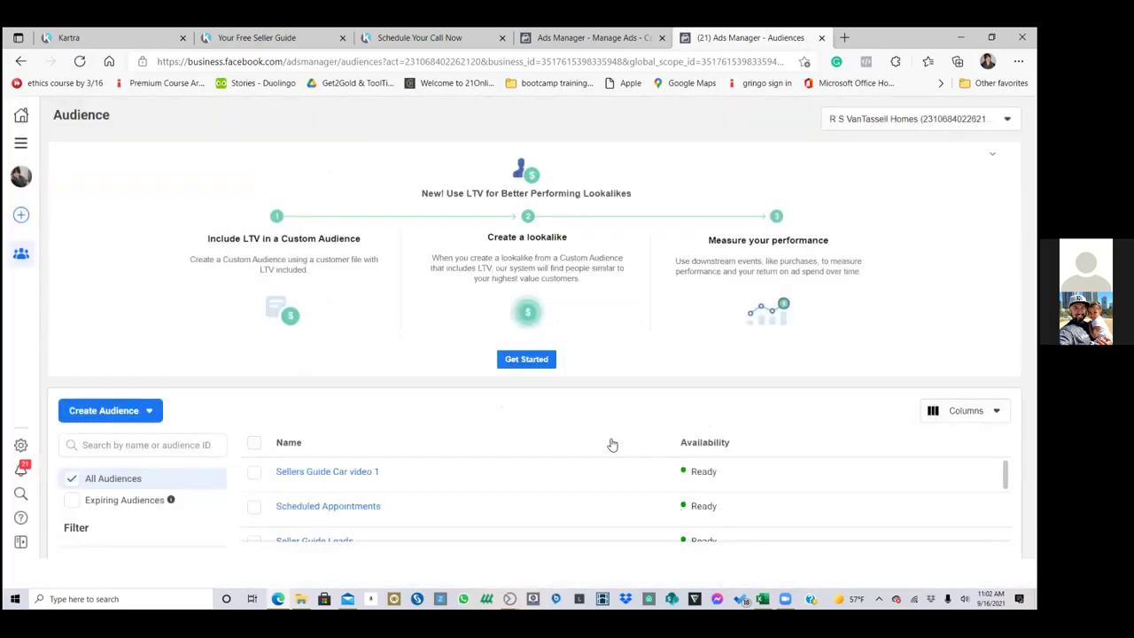
{"action": "scroll", "coordinate": [604, 443], "scroll_direction": "down", "scroll_amount": 5}
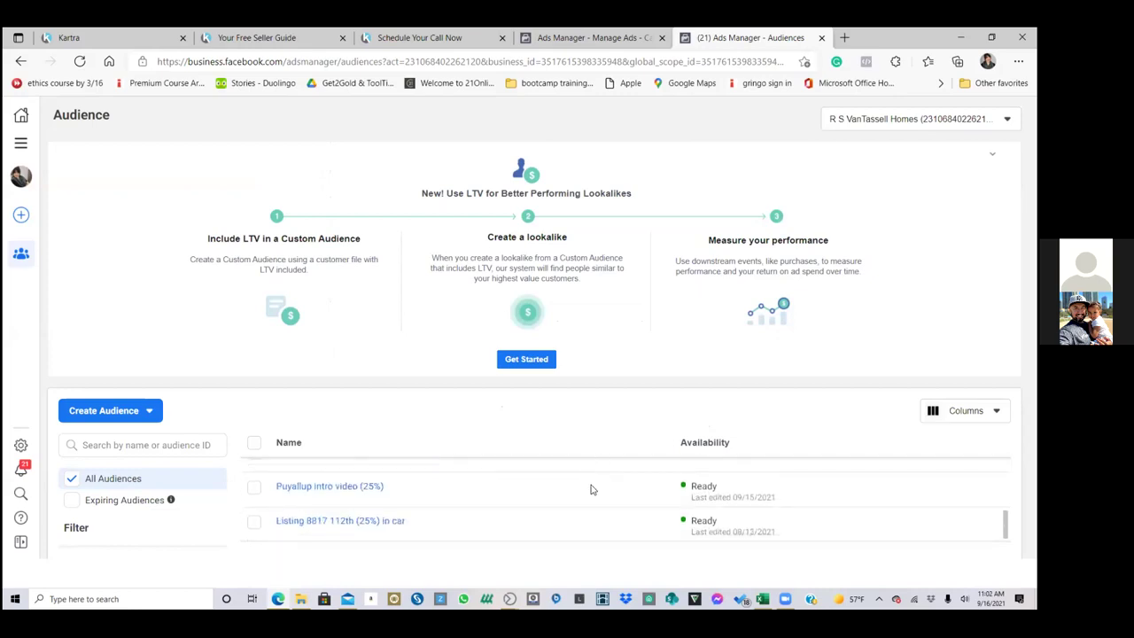